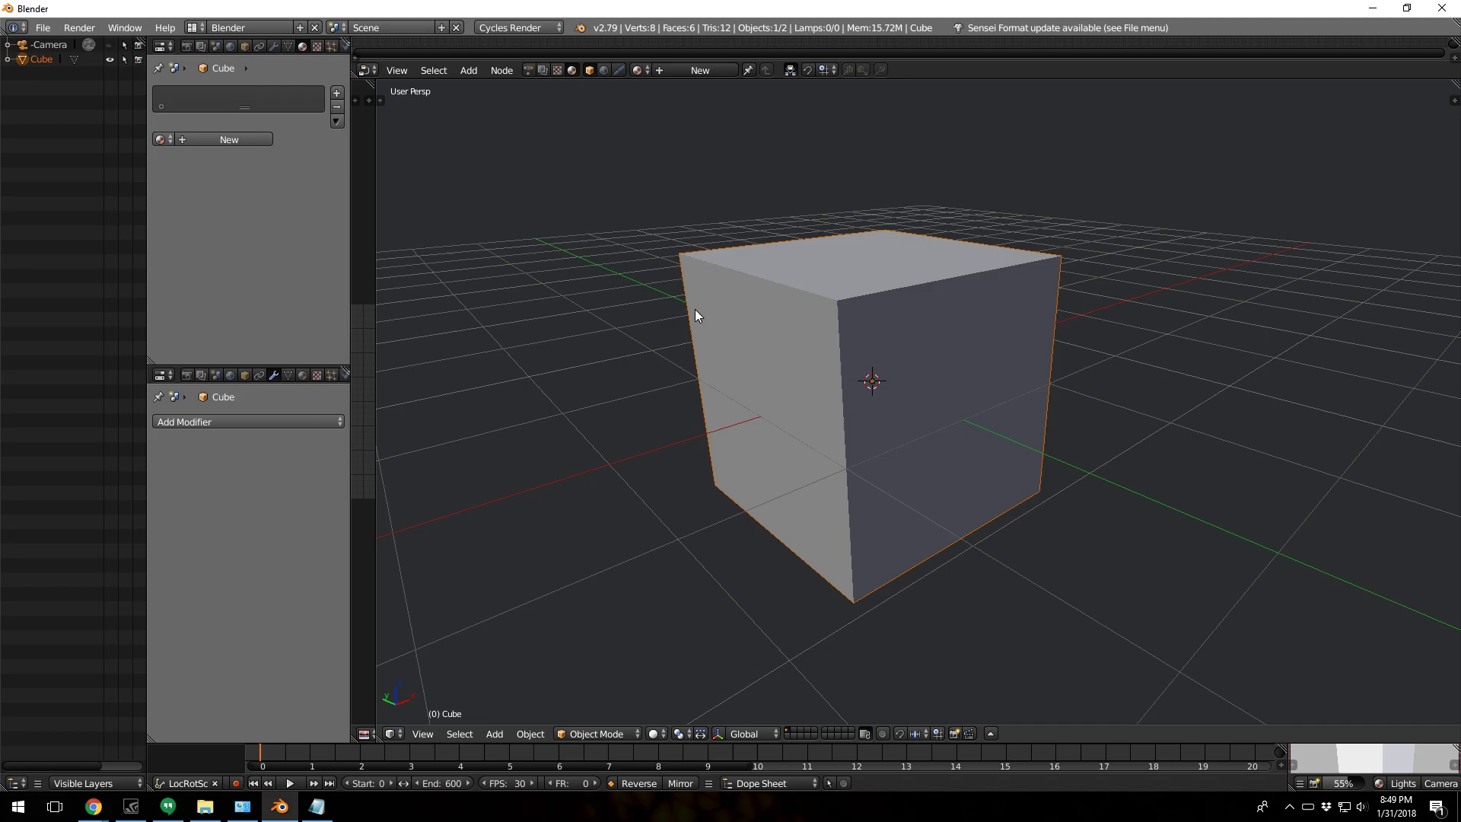
Step: Subdivide all faces of the cube seven times in Edit Mode and return to Object Mode
{"action": "key", "text": "Tab"}
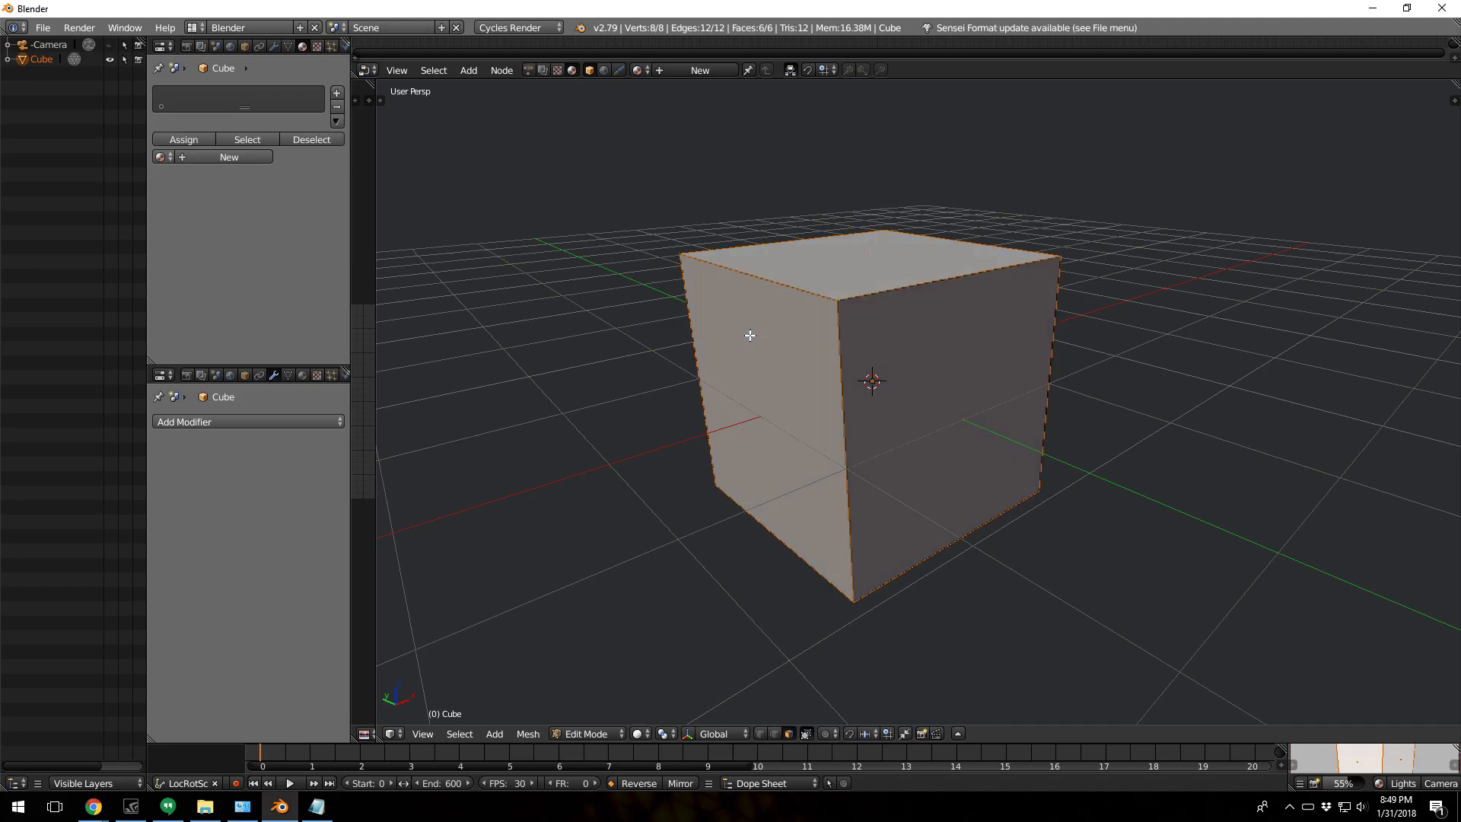
{"action": "key", "text": "w"}
{"action": "key", "text": "w"}
{"action": "key", "text": "w"}
{"action": "key", "text": "w"}
{"action": "key", "text": "w"}
{"action": "key", "text": "w"}
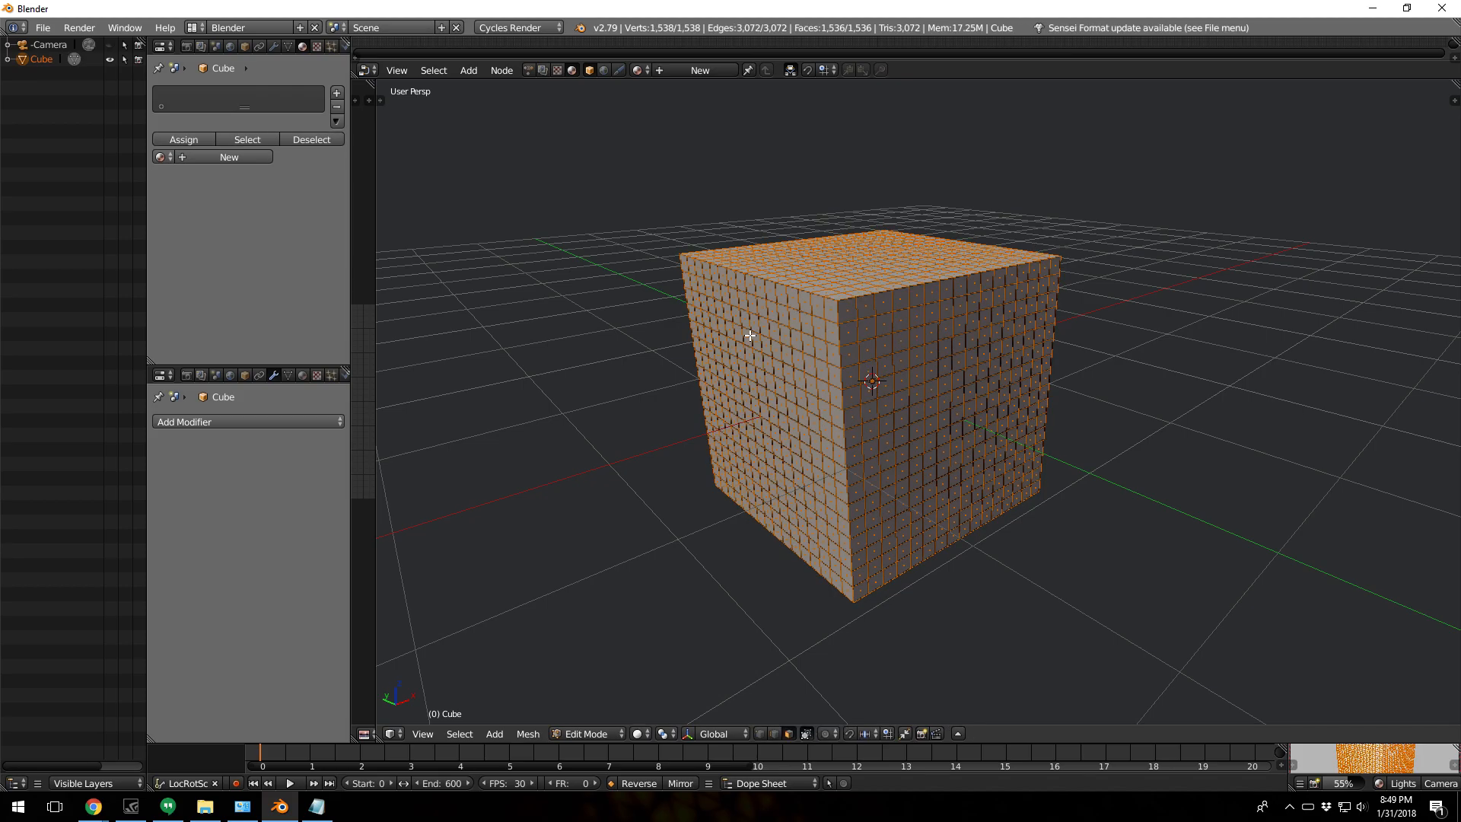
{"action": "key", "text": "shift+r"}
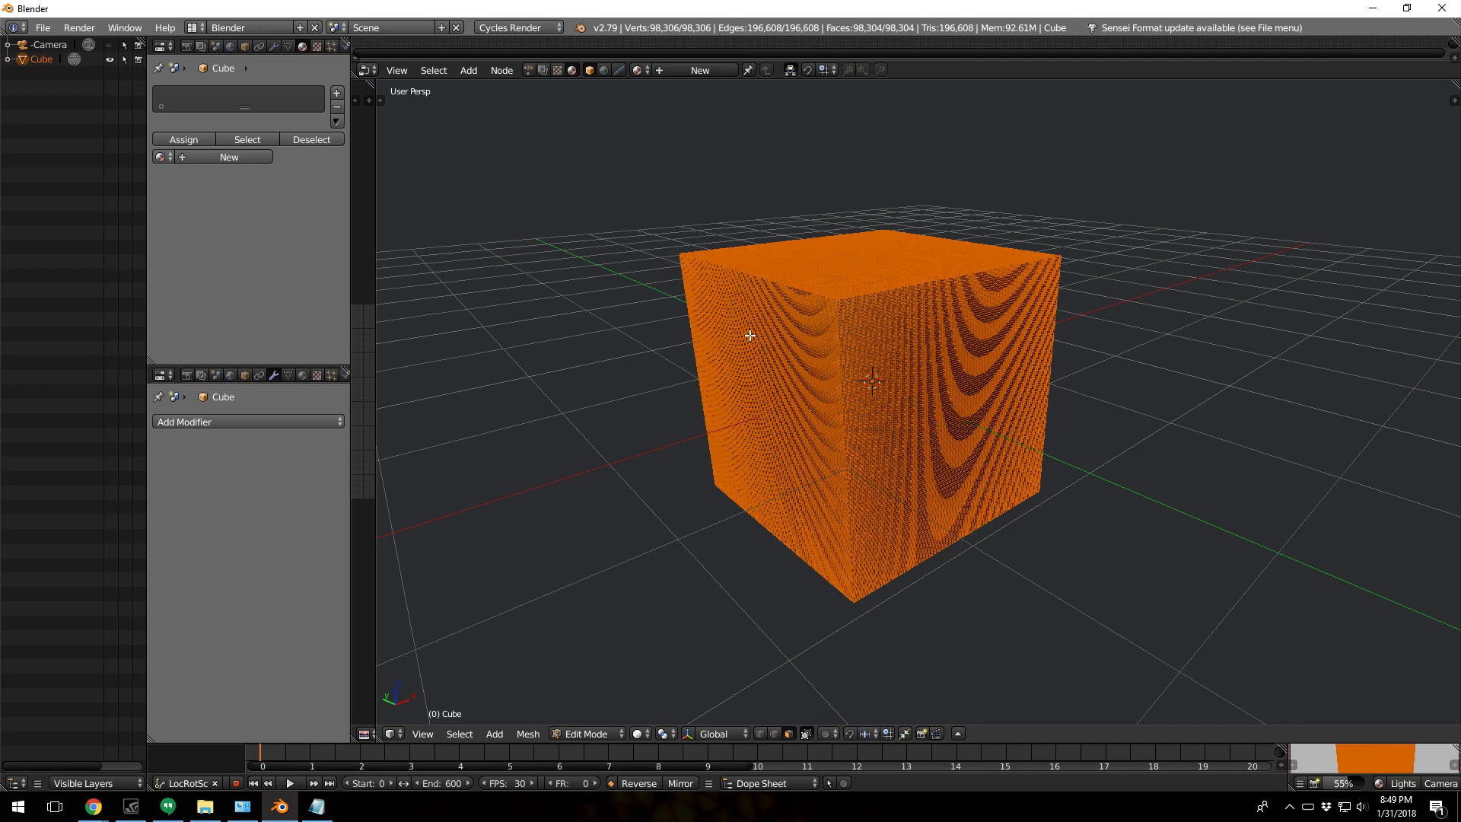
{"action": "scroll", "coordinate": [853, 323], "scroll_direction": "up", "scroll_amount": 6}
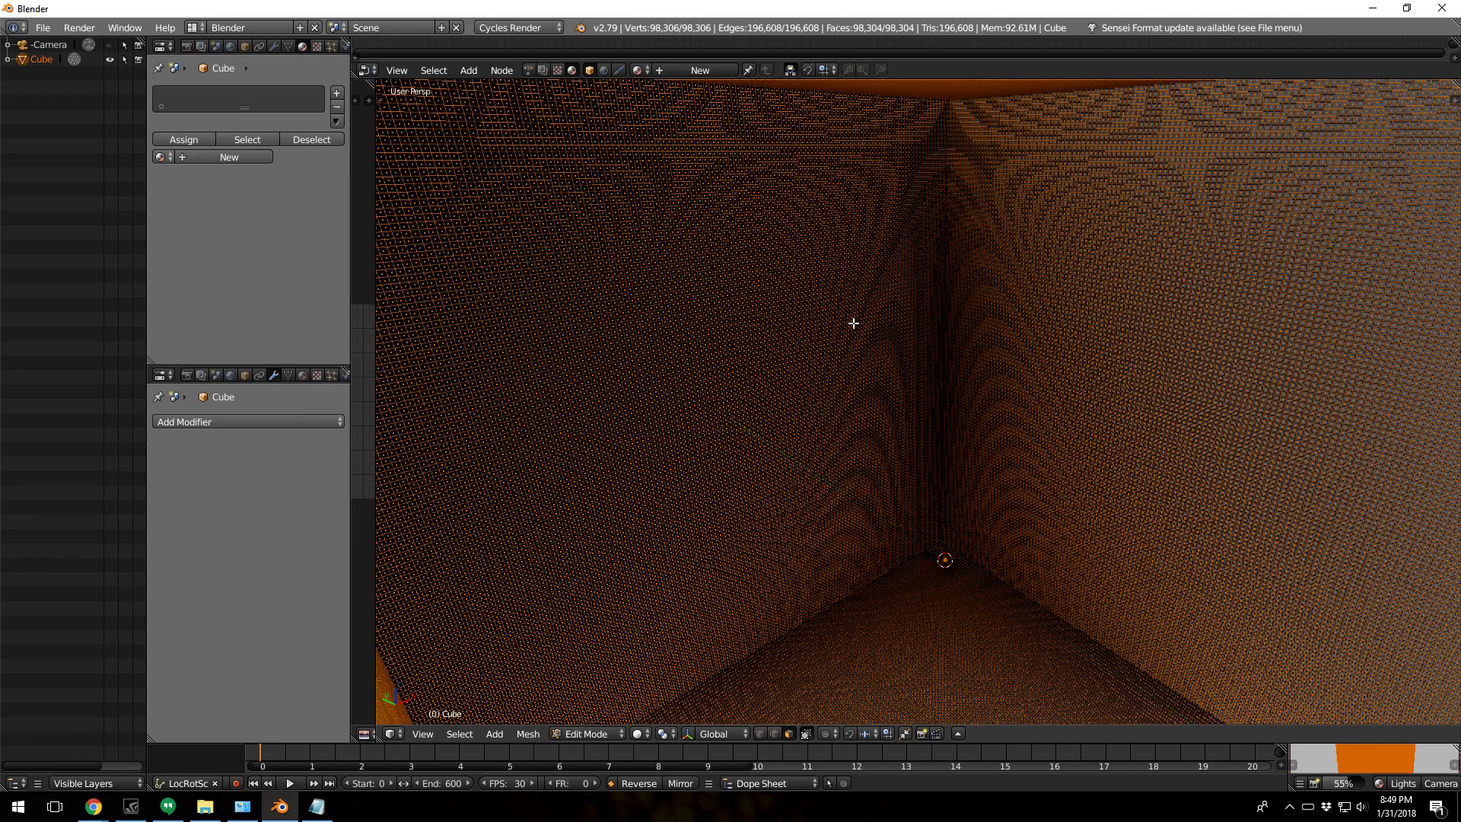
{"action": "scroll", "coordinate": [853, 324], "scroll_direction": "down", "scroll_amount": 6}
{"action": "key", "text": "Tab"}
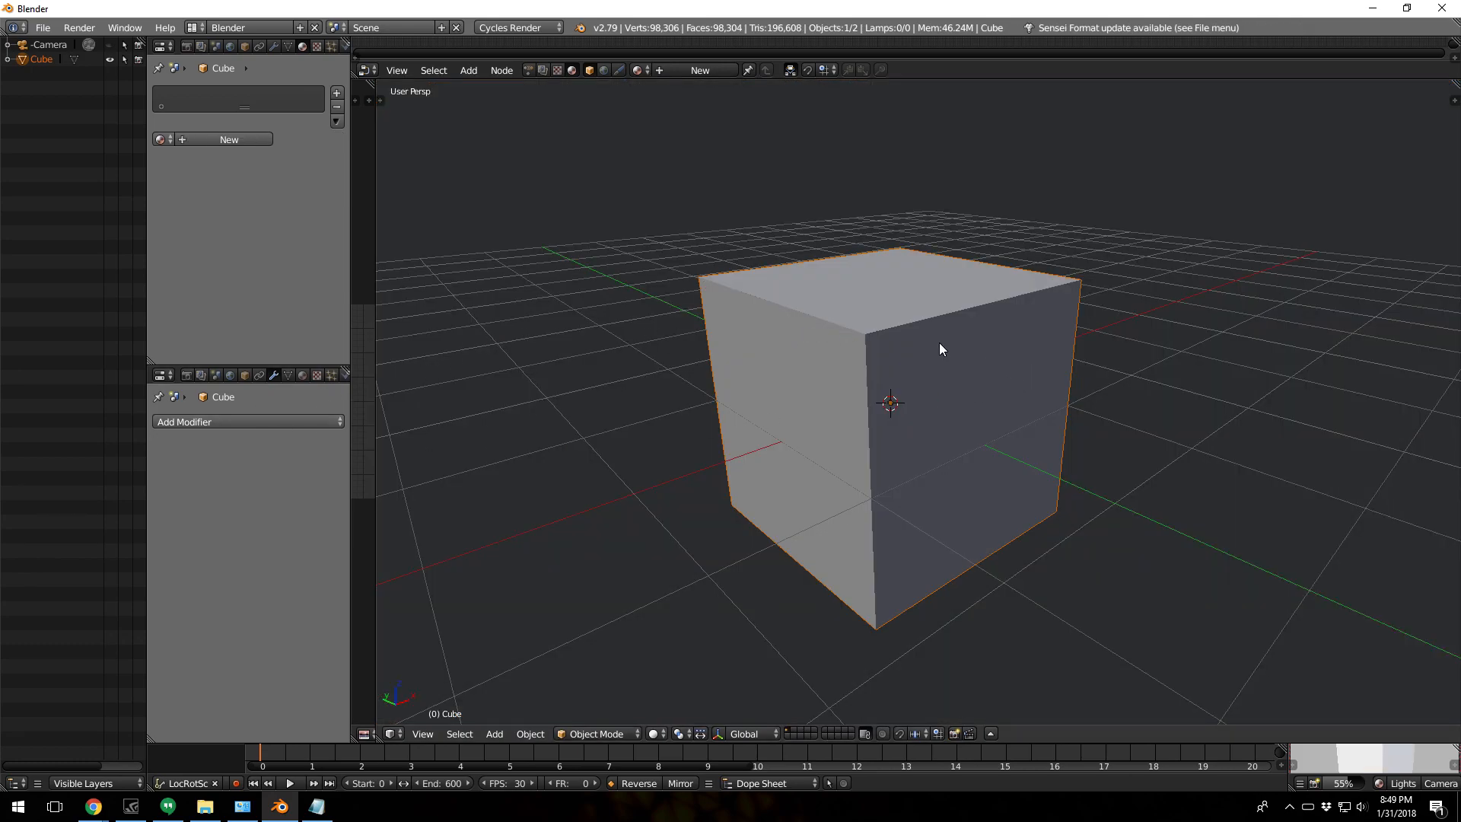
Step: Add an Ico Sphere mesh to the scene
{"action": "key", "text": "shift+a"}
{"action": "mouse_move", "coordinate": [939, 344]}
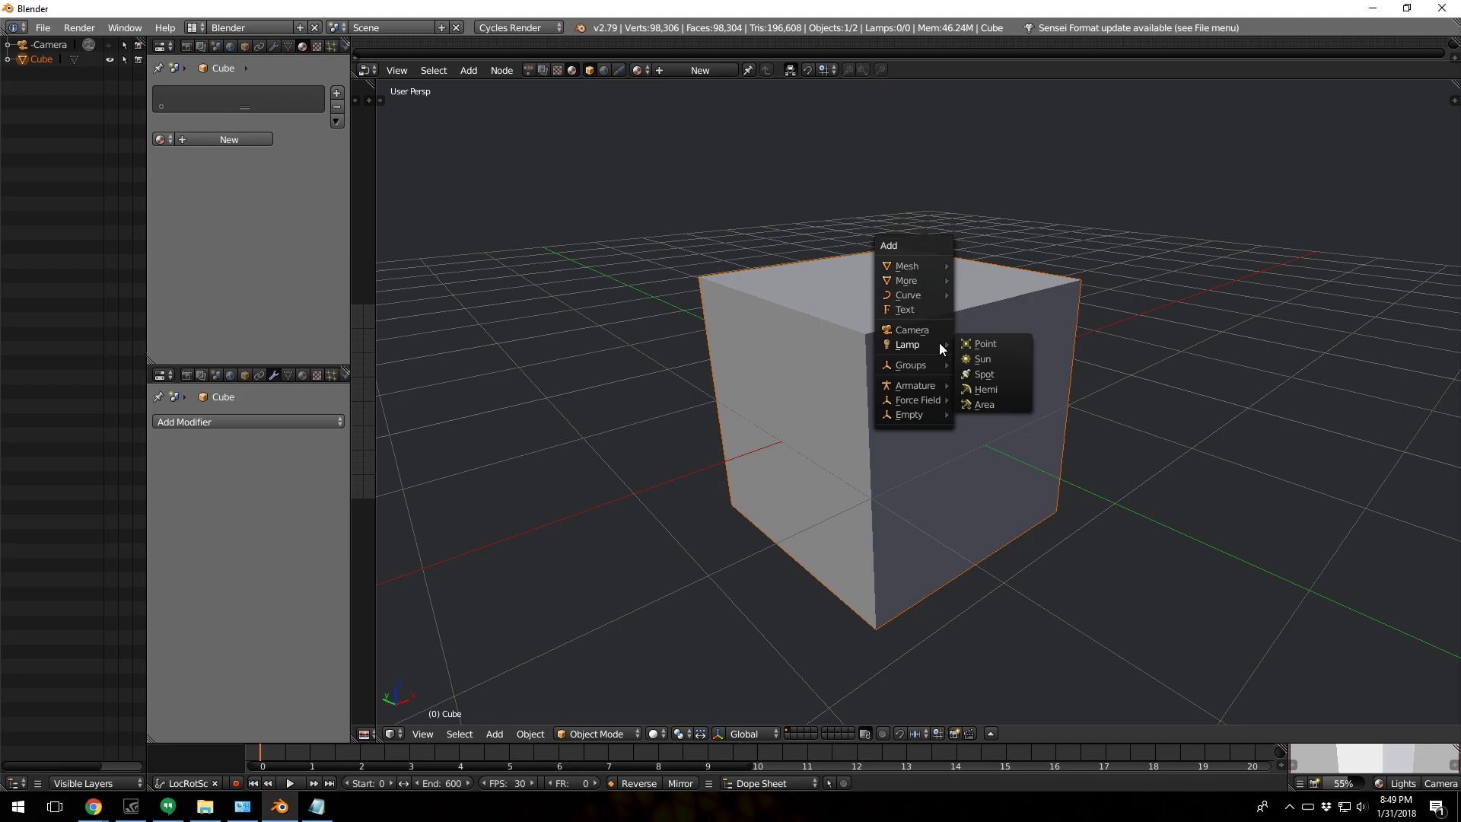
{"action": "mouse_move", "coordinate": [926, 264]}
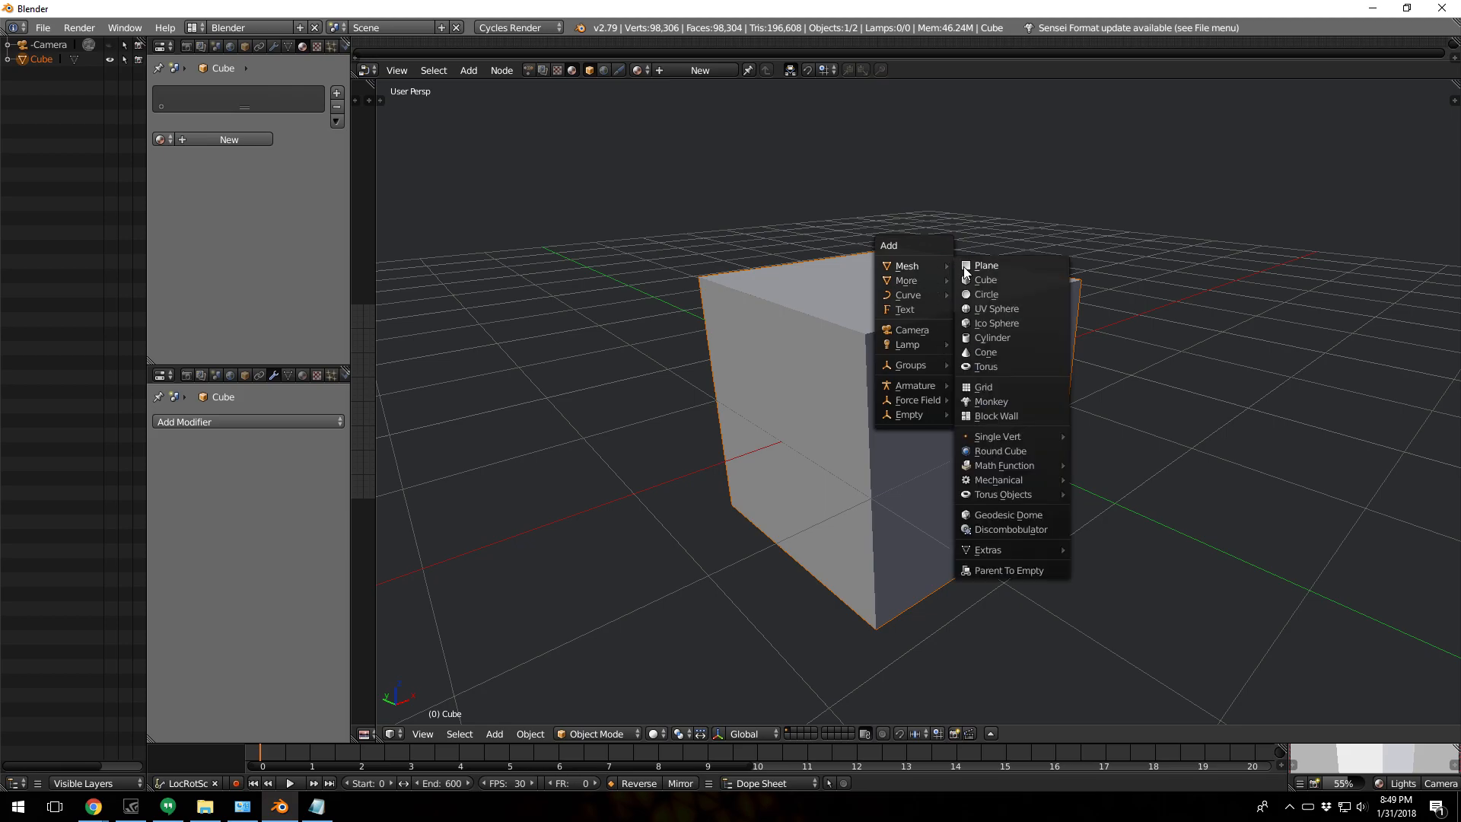
{"action": "left_click", "coordinate": [994, 322]}
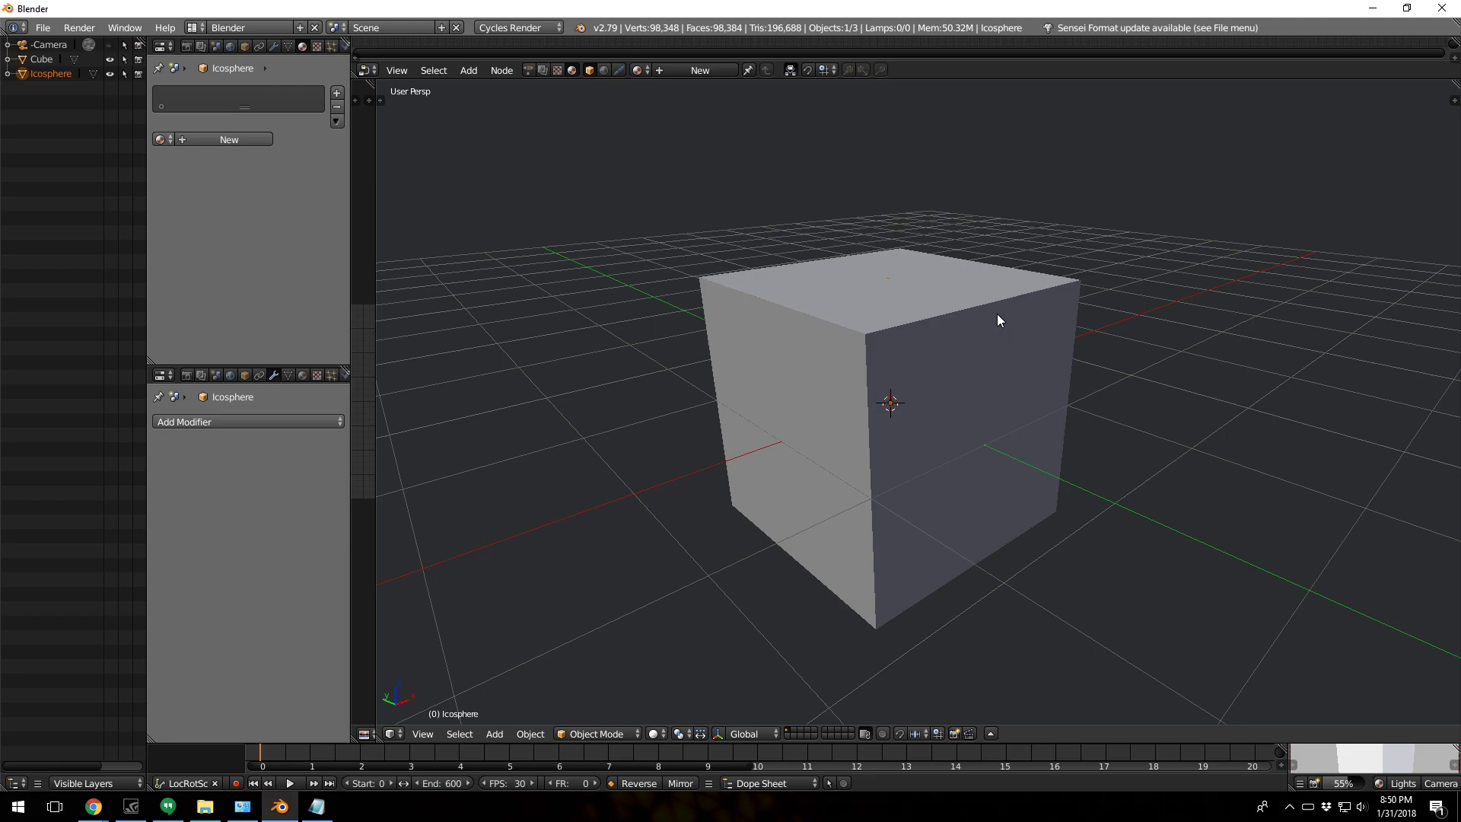
Step: Move the icosphere up along Z and sideways along Y and X so it overlaps an upper corner of the cube
{"action": "key", "text": "g"}
{"action": "key", "text": "z"}
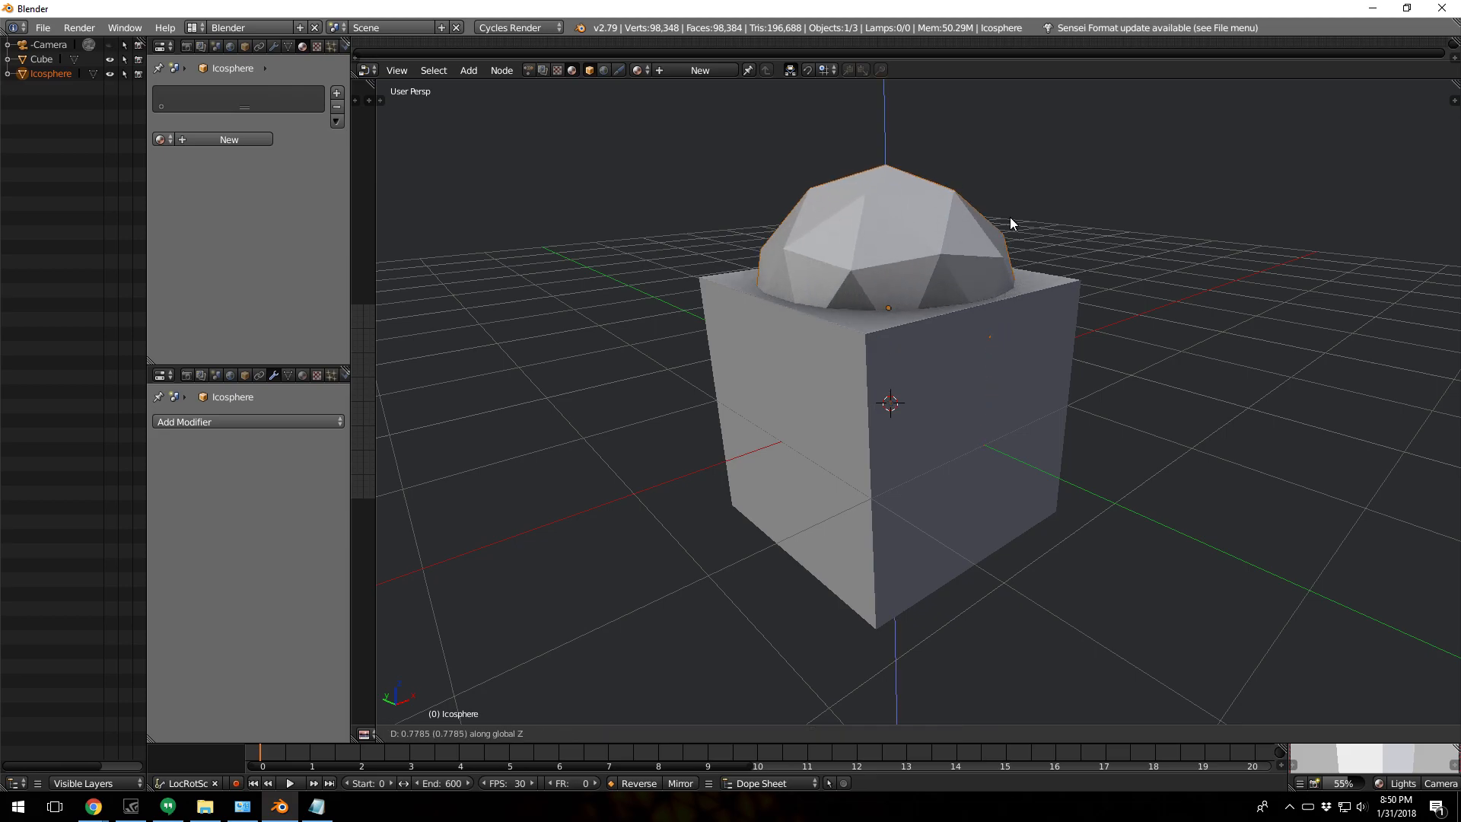
{"action": "left_click", "coordinate": [1020, 192]}
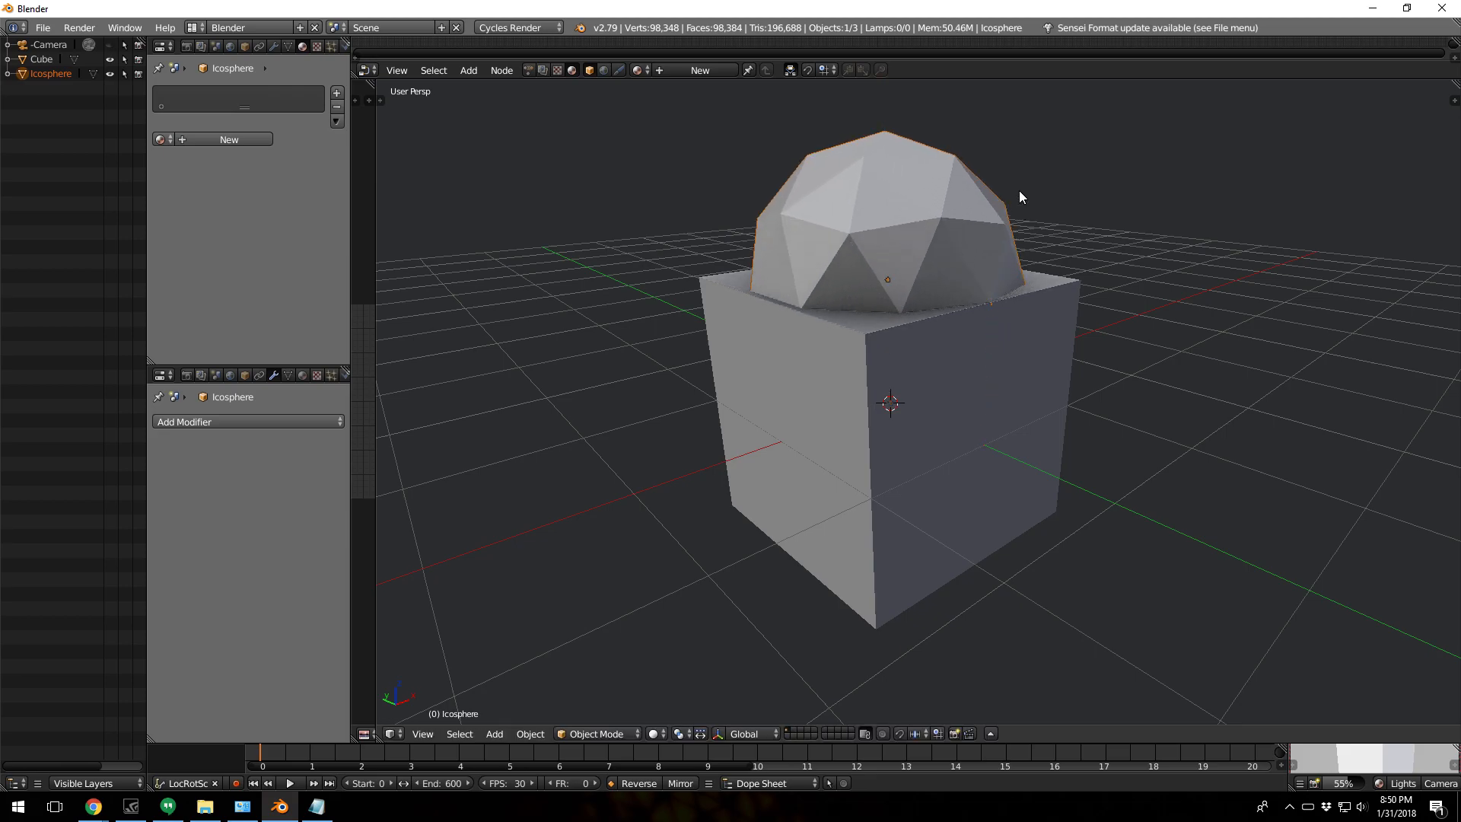
{"action": "key", "text": "g"}
{"action": "key", "text": "y"}
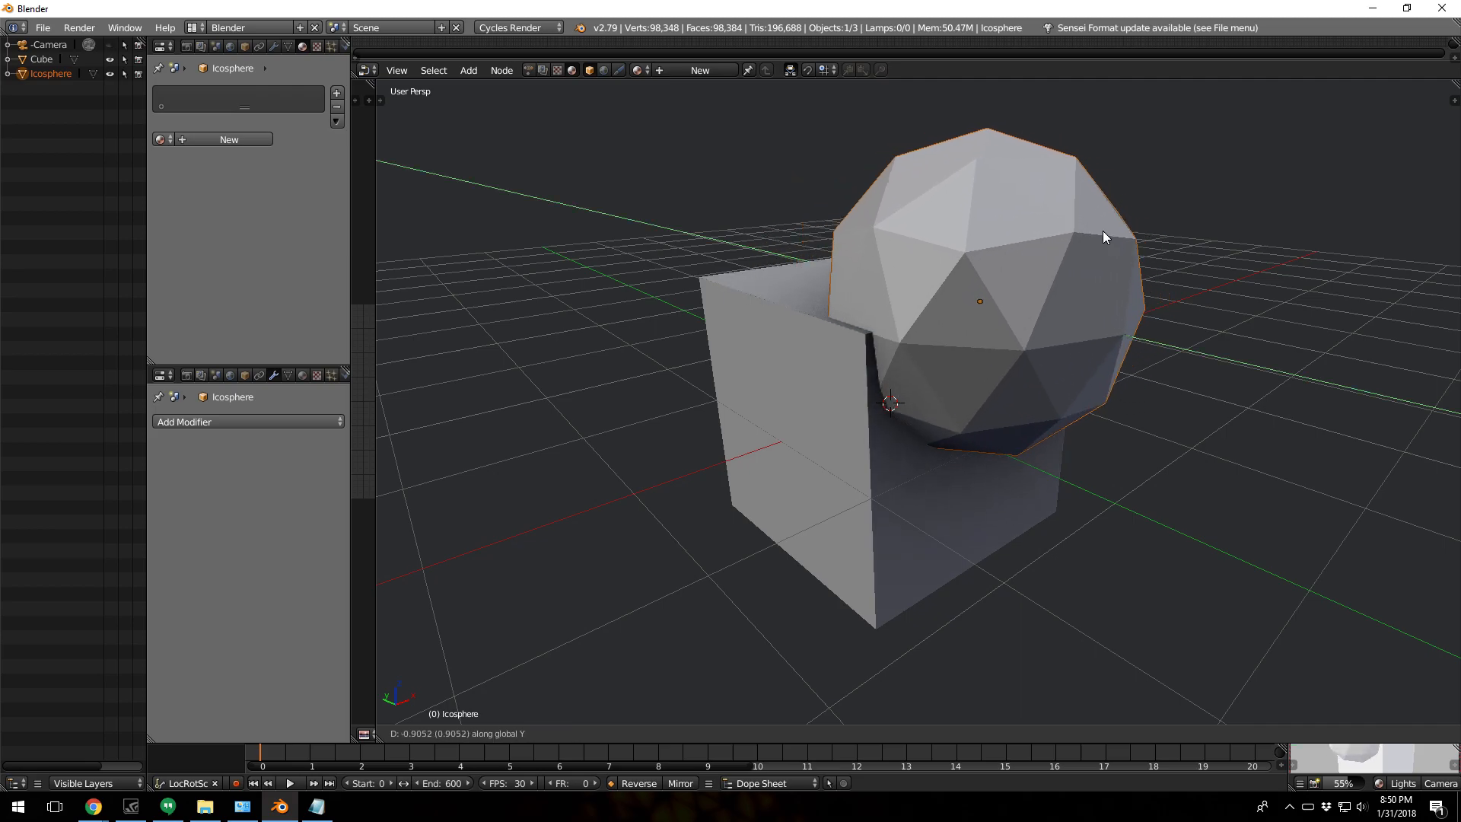
{"action": "right_click", "coordinate": [1087, 222]}
{"action": "key", "text": "g"}
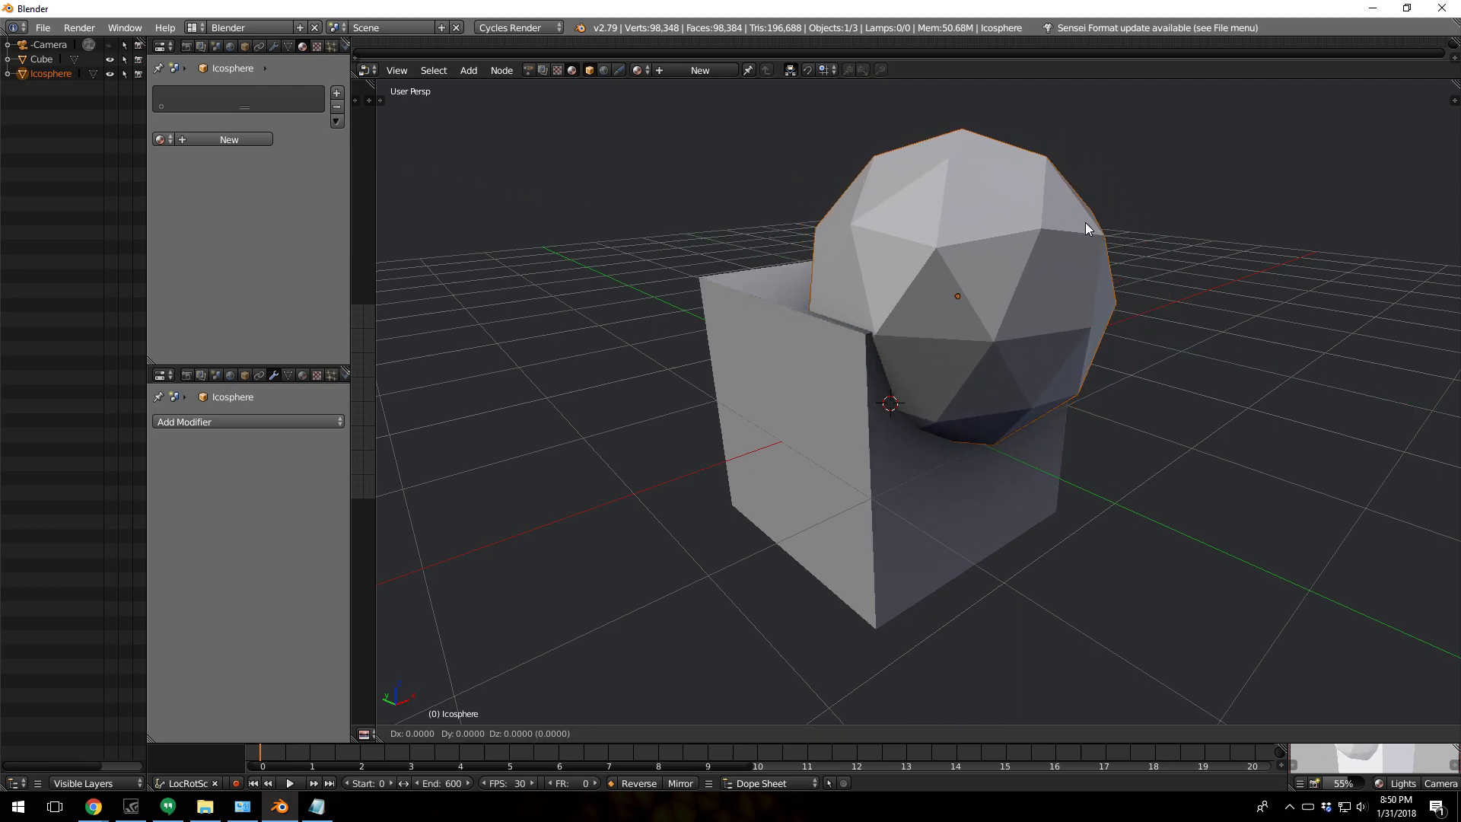
{"action": "key", "text": "x"}
{"action": "left_click", "coordinate": [1157, 196]}
Step: Add a Vertex Weight Proximity modifier to the cube
{"action": "right_click", "coordinate": [837, 306]}
{"action": "left_click", "coordinate": [161, 422]}
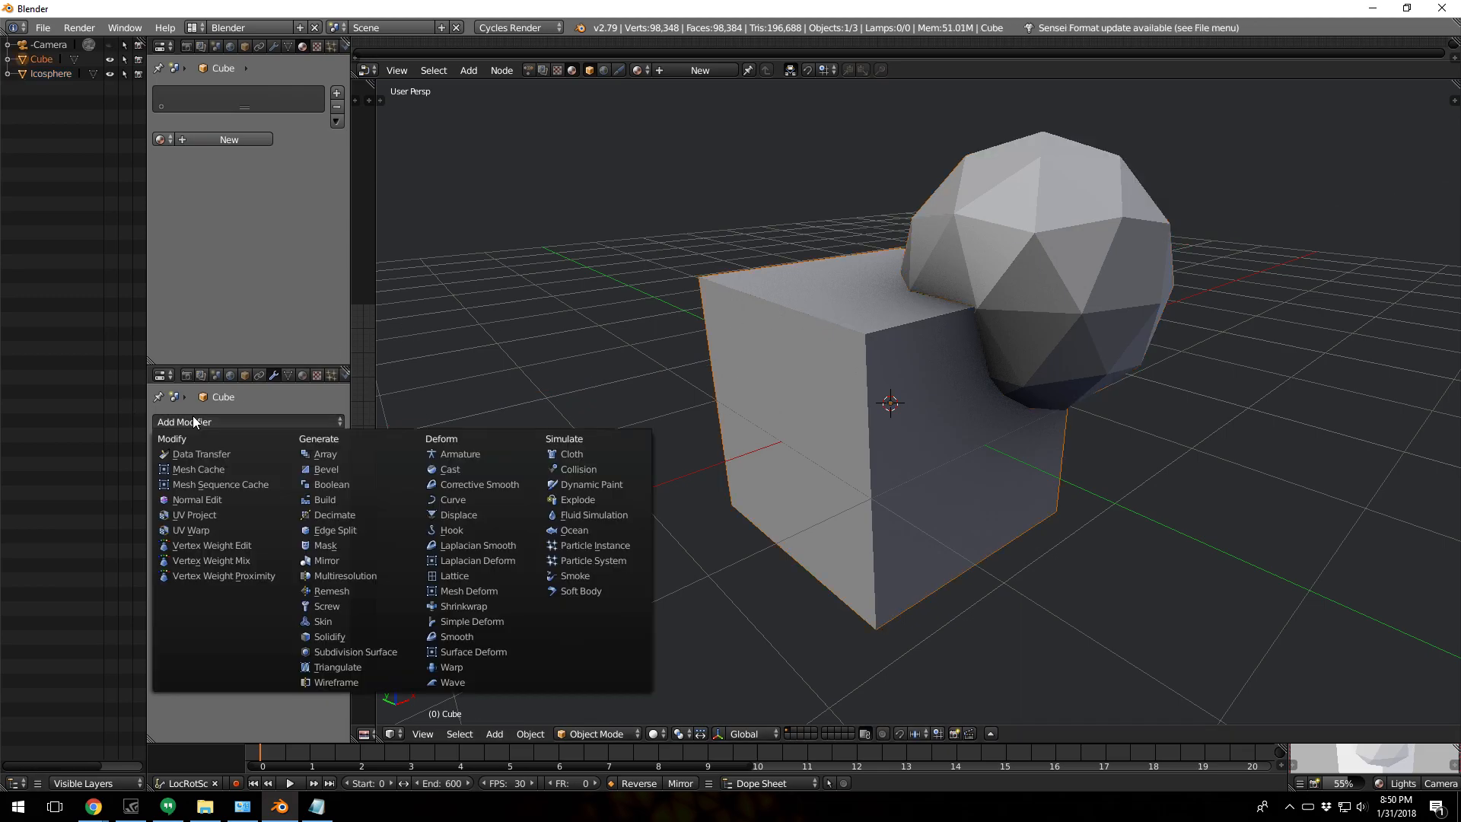
{"action": "left_click", "coordinate": [202, 576]}
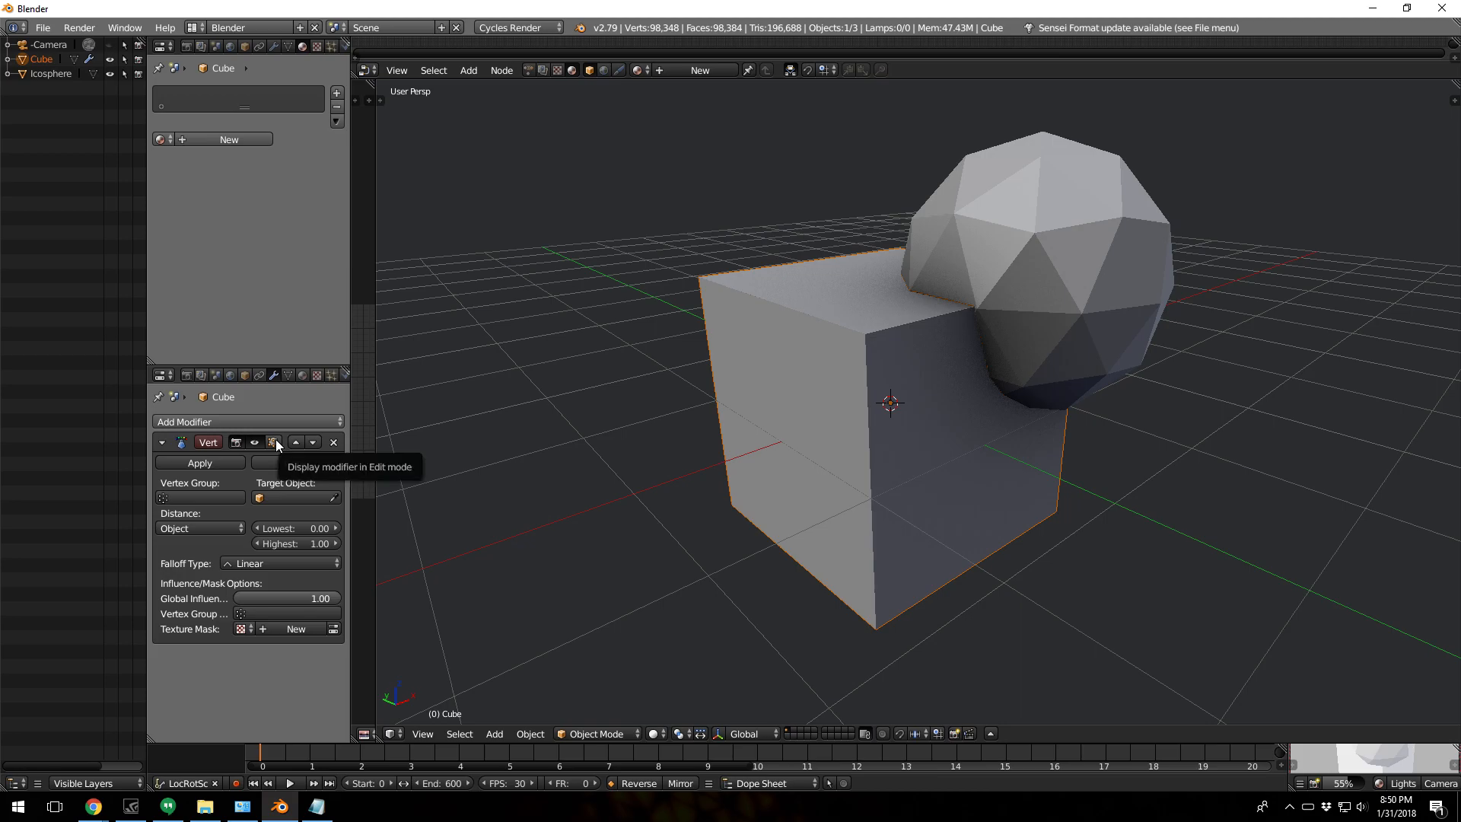
Step: Create a vertex group on the cube and assign all its vertices to it with weight 1.000
{"action": "left_click", "coordinate": [289, 48]}
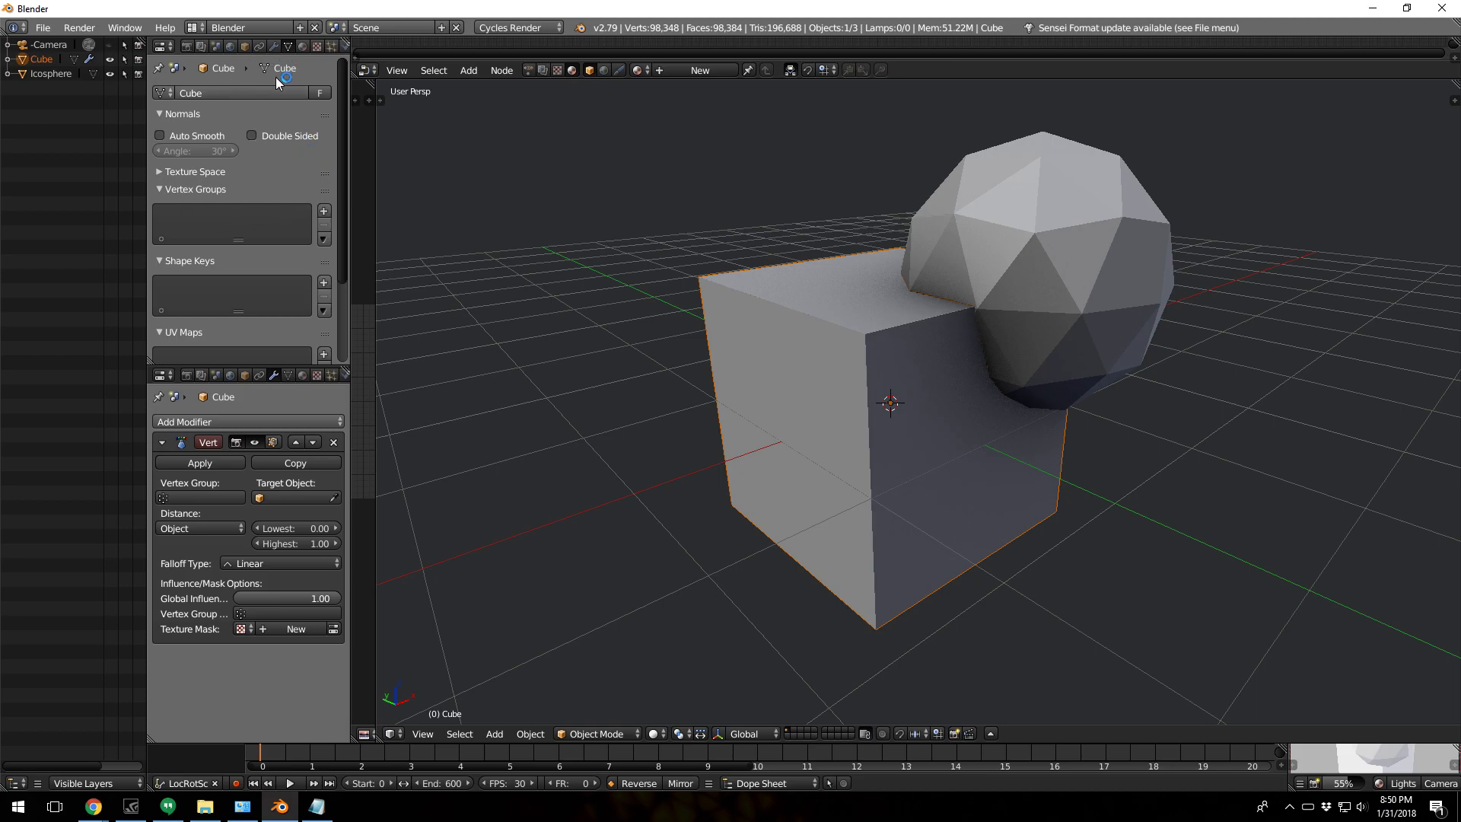
{"action": "left_click", "coordinate": [323, 211]}
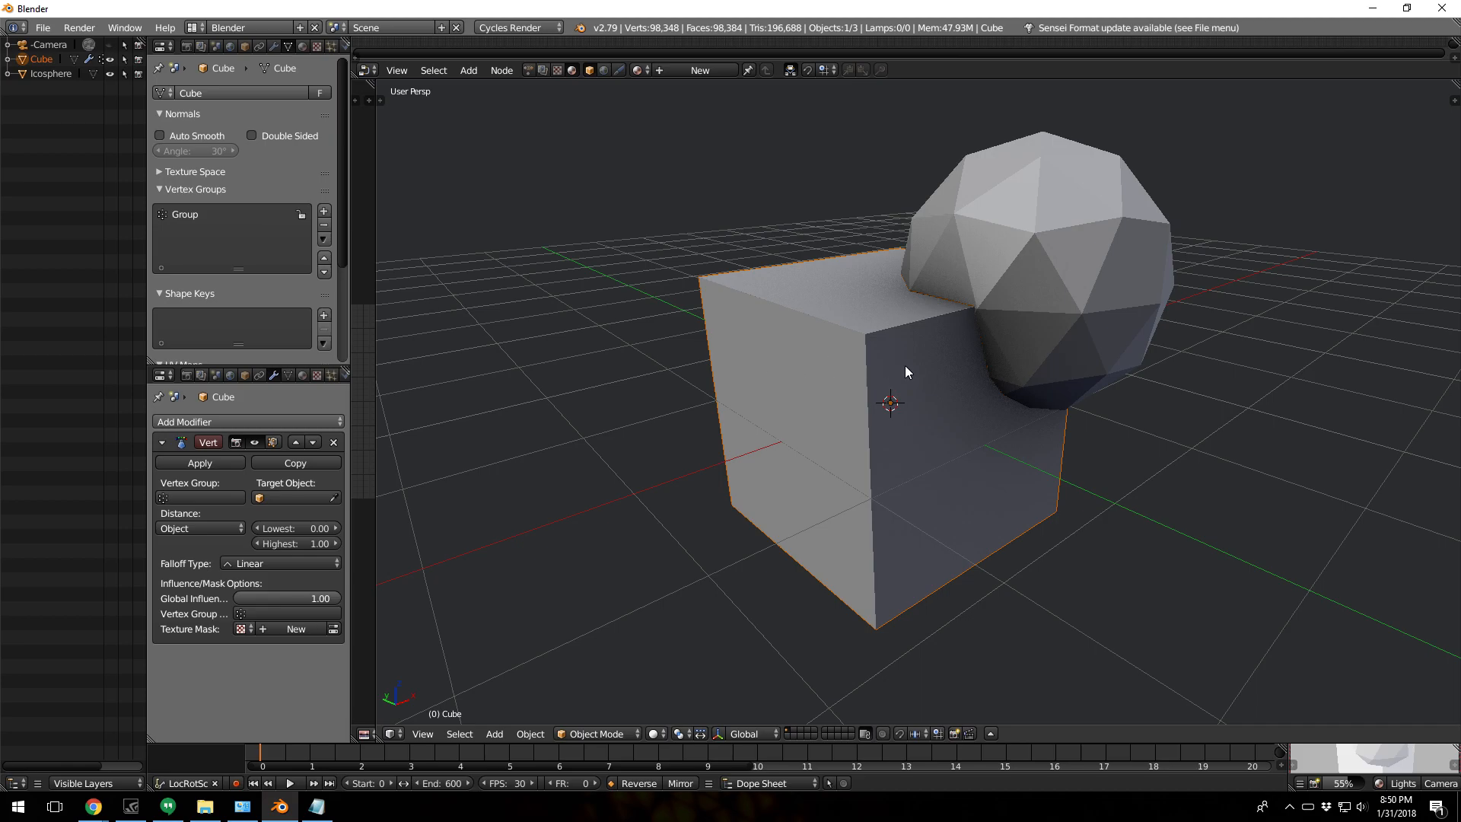
{"action": "key", "text": "Tab"}
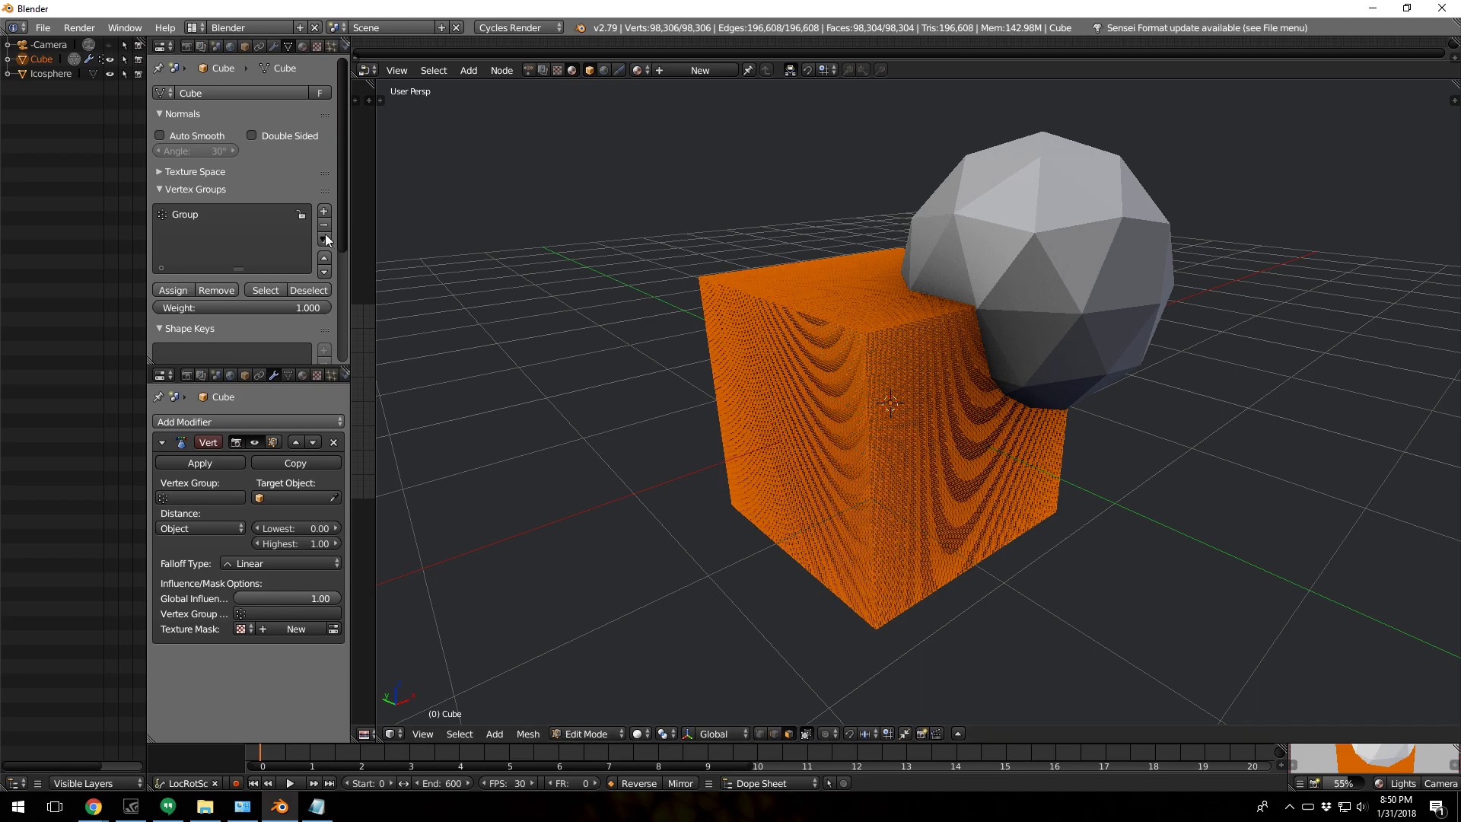
{"action": "left_click", "coordinate": [171, 290]}
{"action": "key", "text": "Tab"}
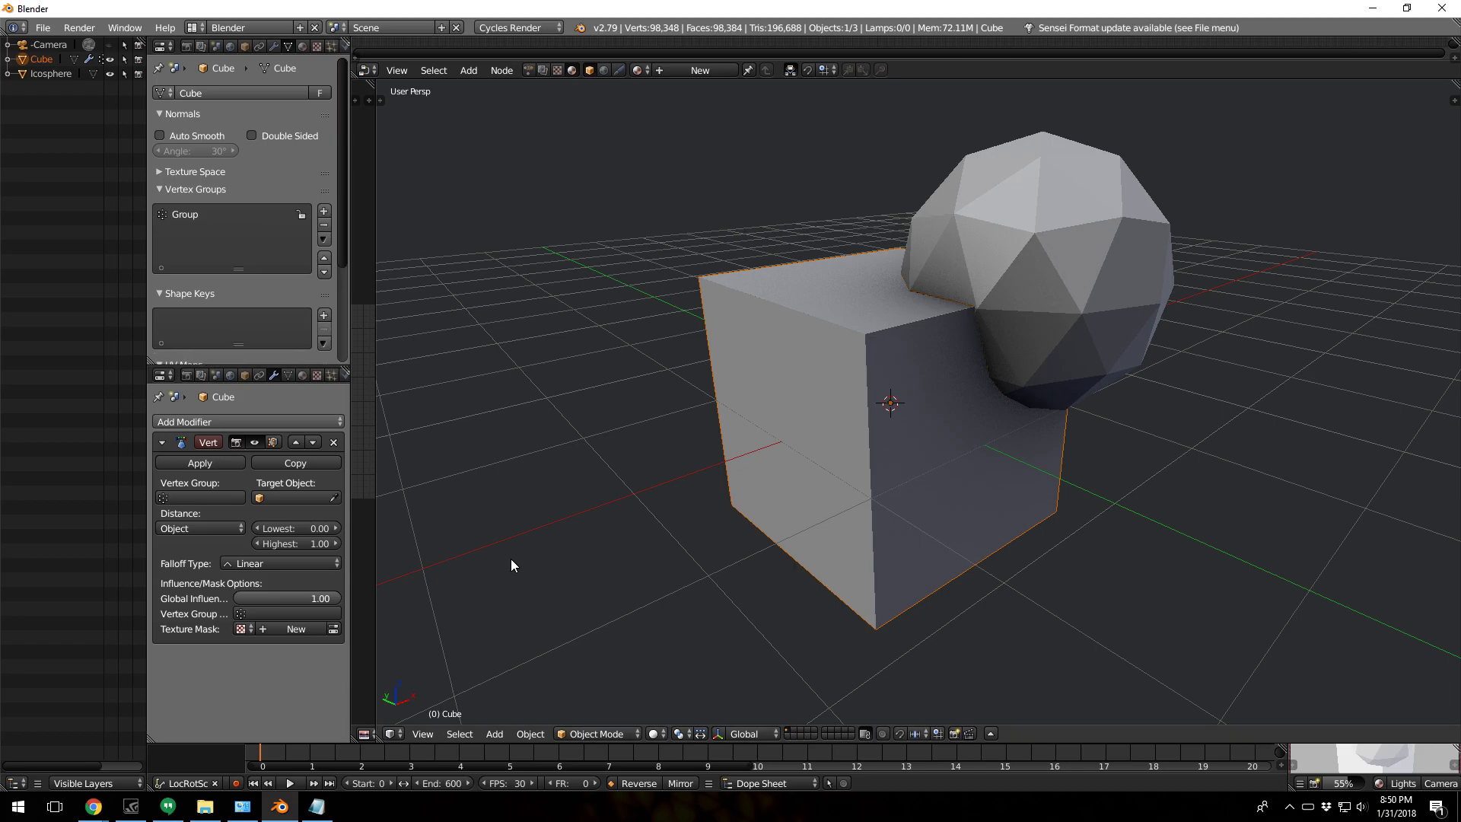
Step: Set the proximity modifier's vertex group to Group and its target object to Icosphere
{"action": "left_click", "coordinate": [169, 495]}
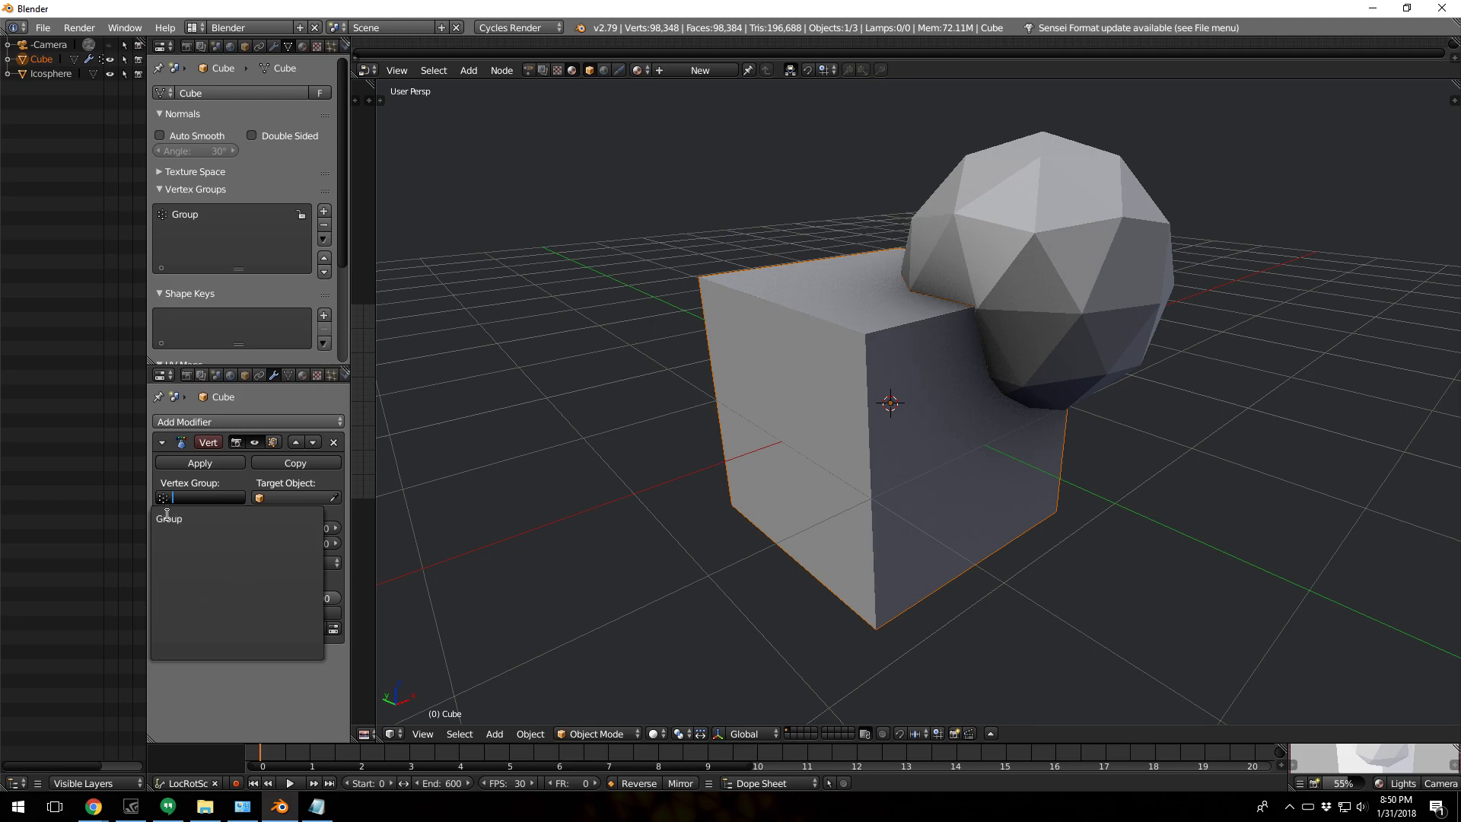
{"action": "left_click", "coordinate": [170, 520]}
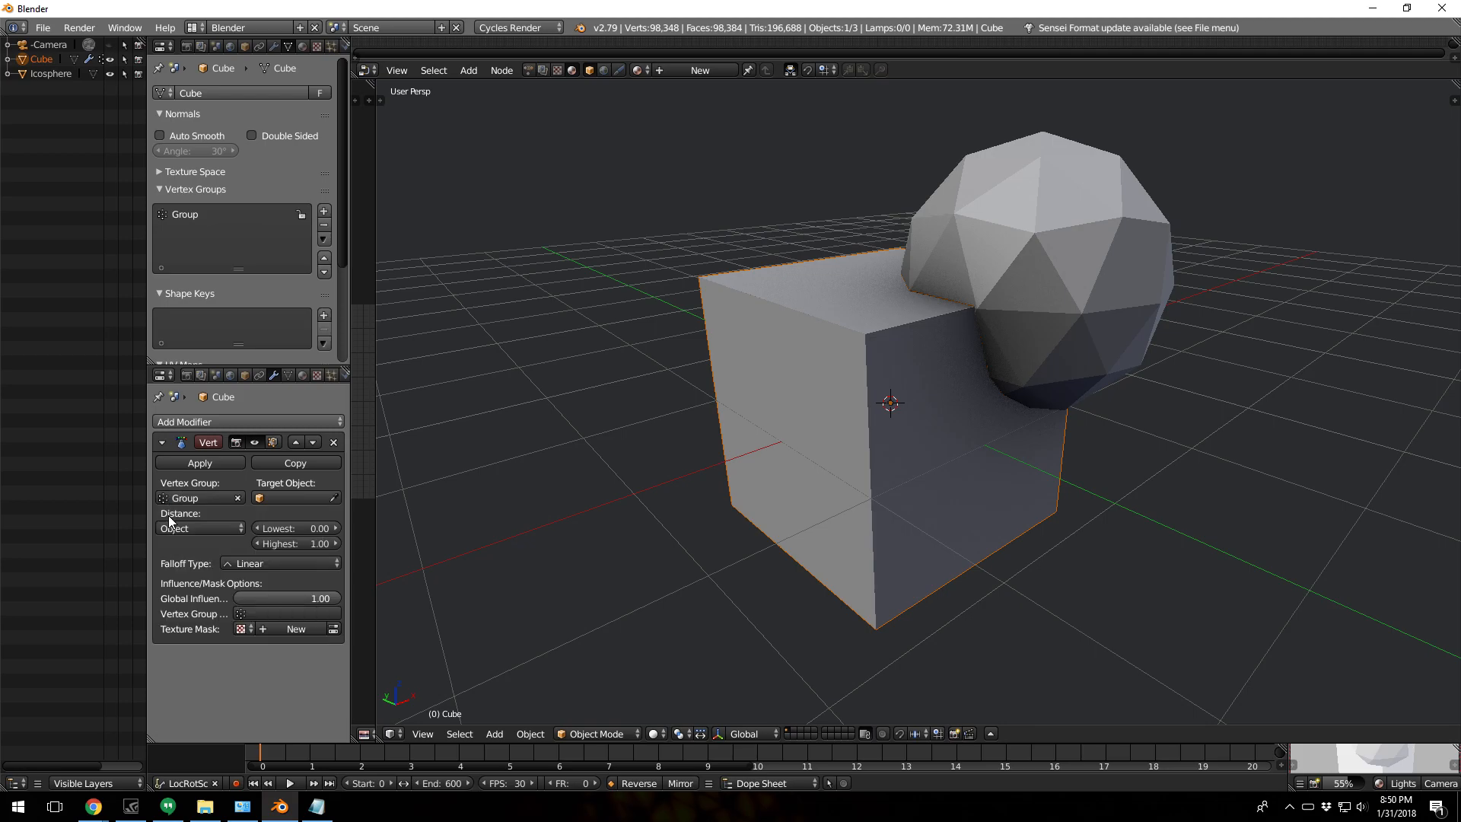
{"action": "left_click", "coordinate": [288, 497]}
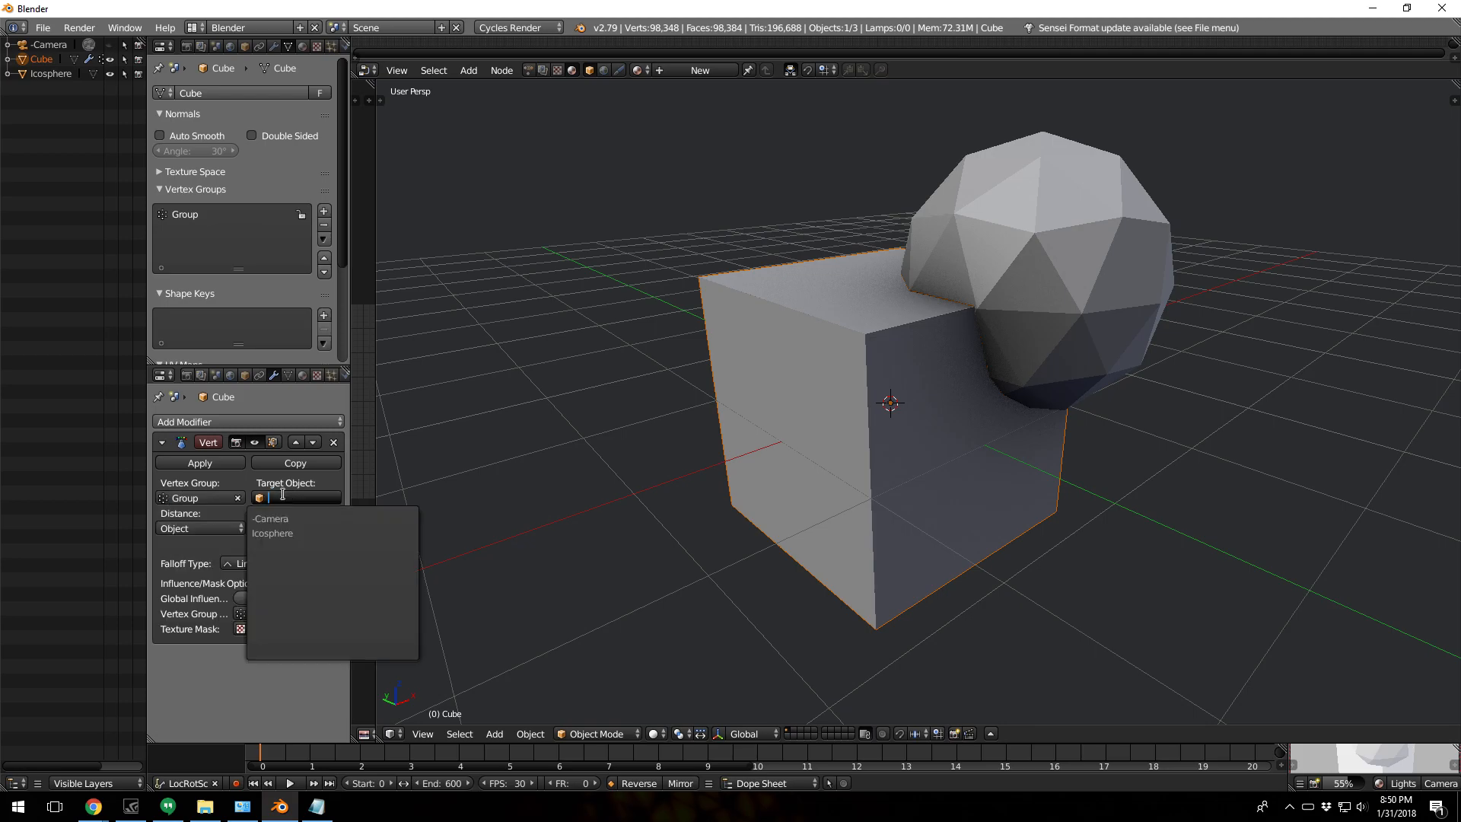
{"action": "left_click", "coordinate": [272, 533]}
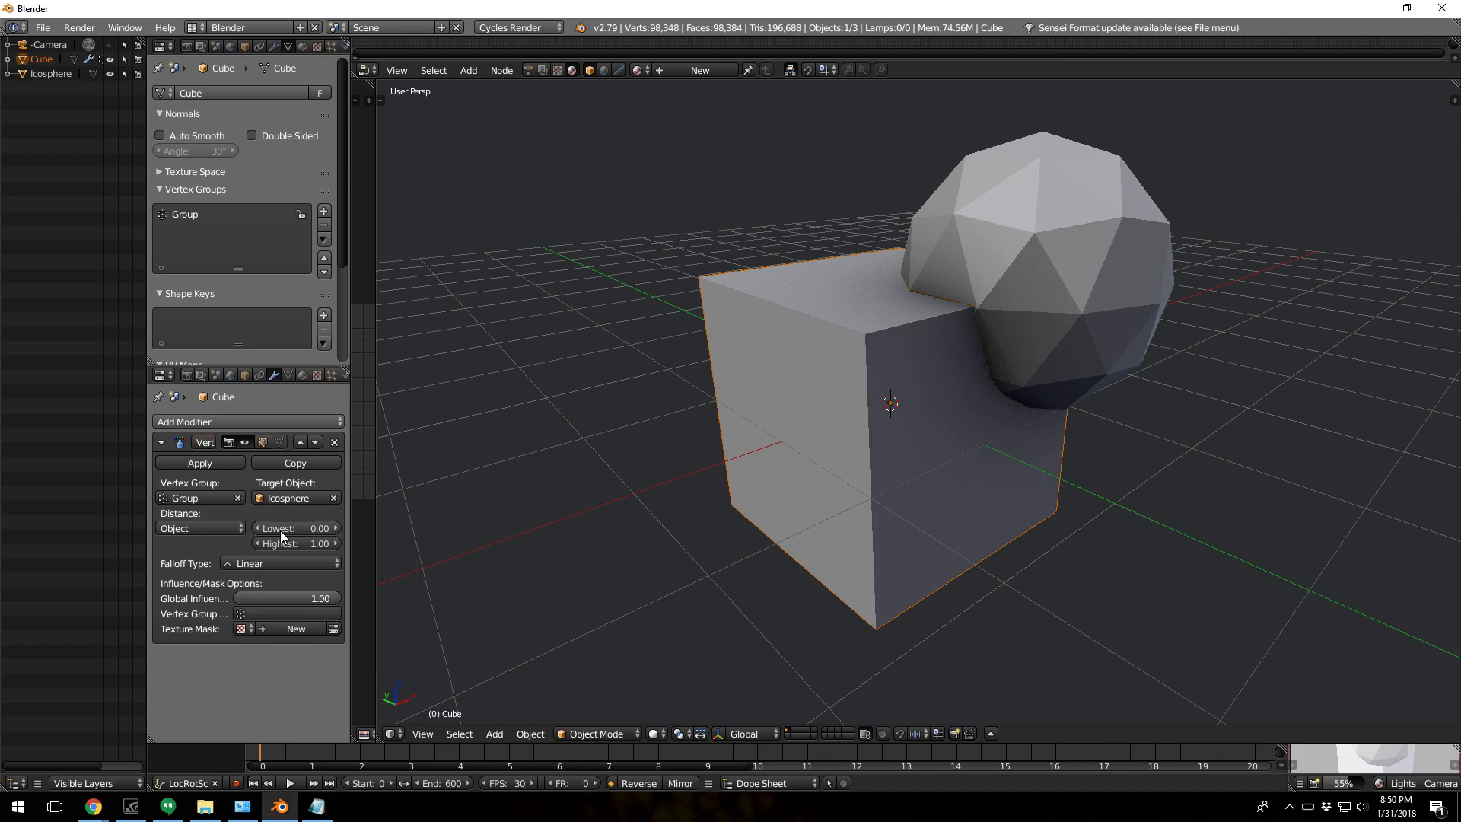
Step: Show the cube in Weight Paint mode and set the proximity modifier's distance mode to Geometry
{"action": "left_click", "coordinate": [589, 732]}
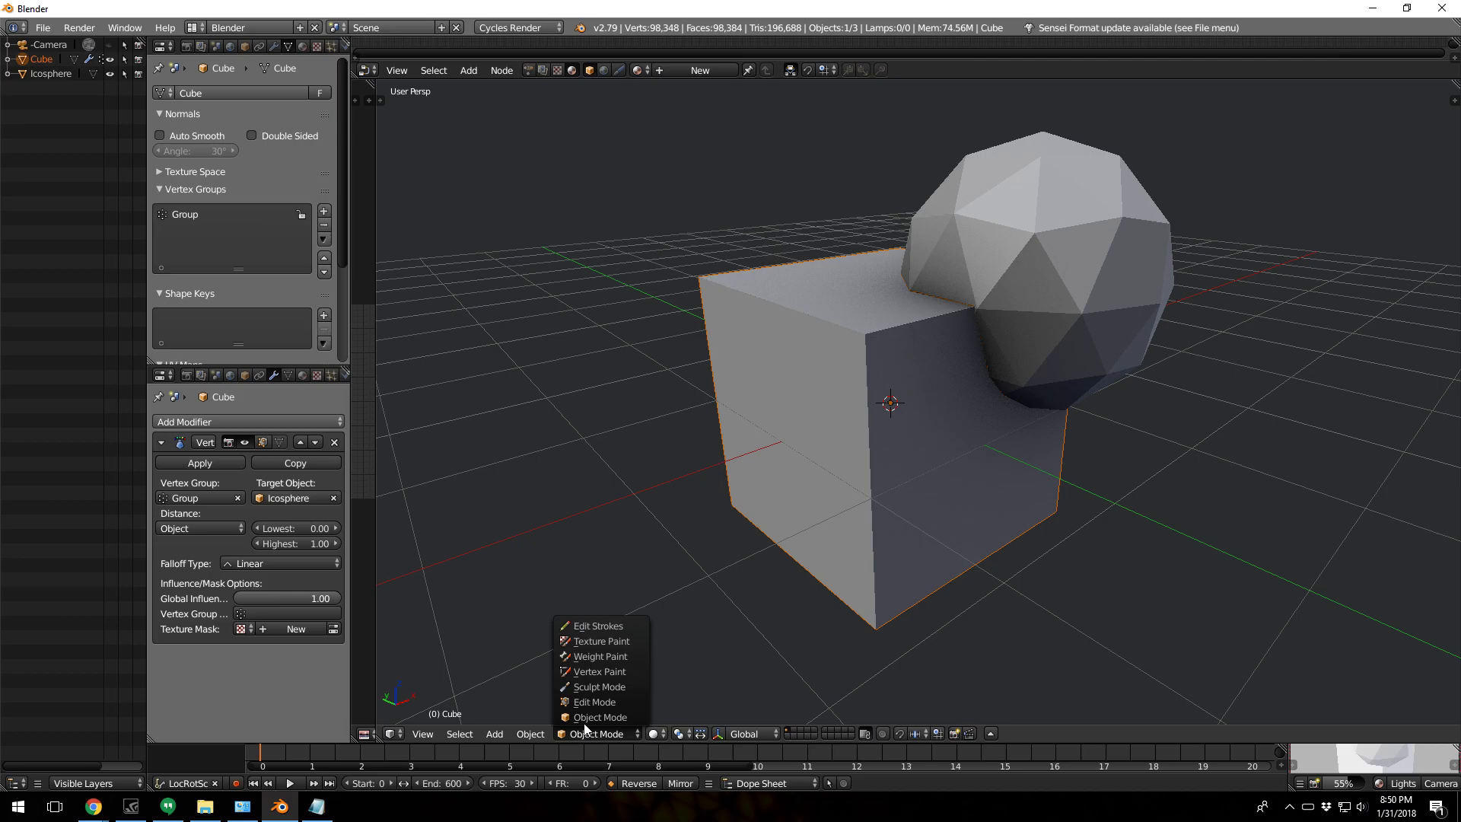
{"action": "left_click", "coordinate": [578, 656]}
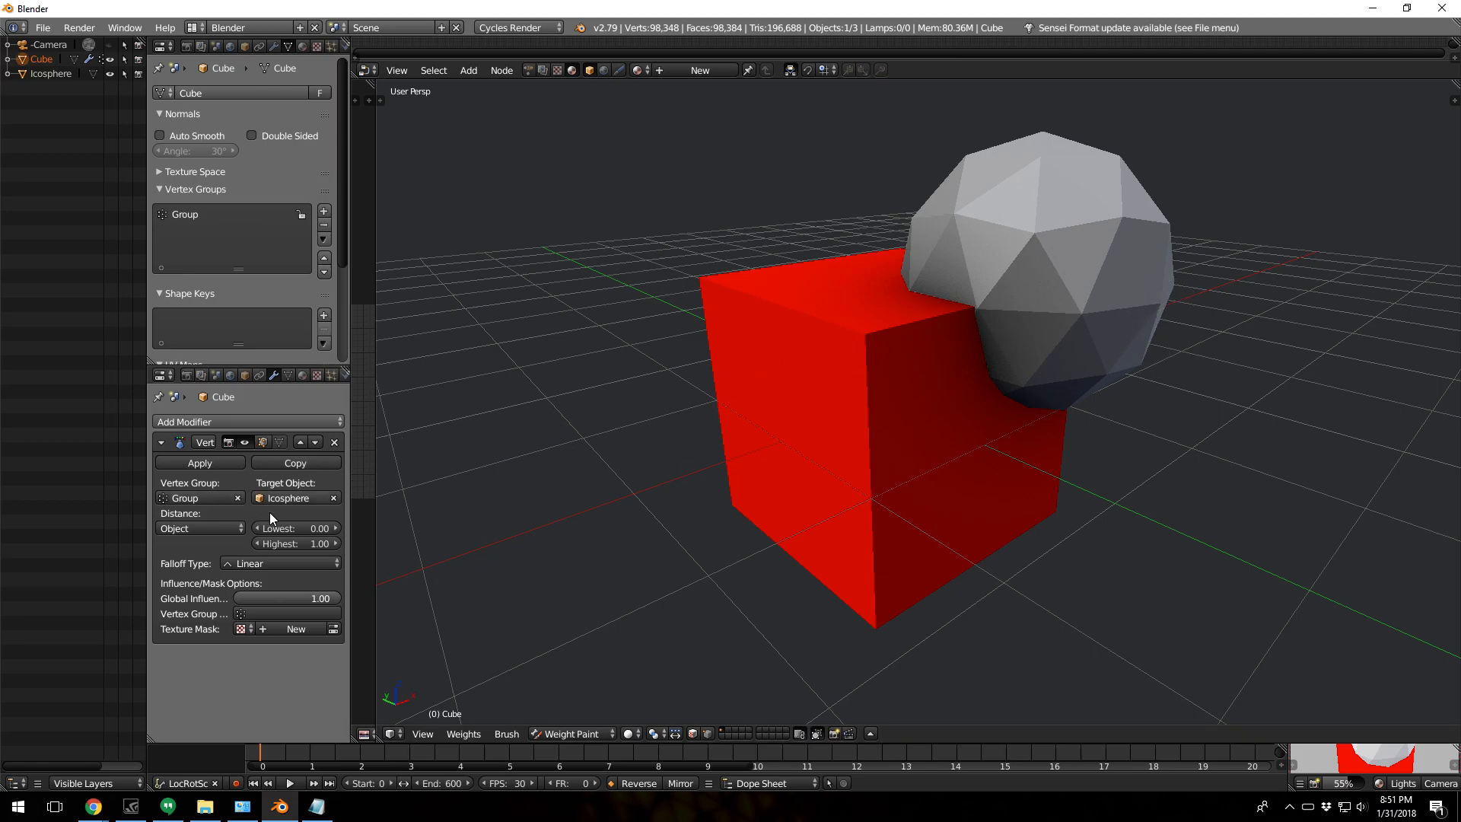
{"action": "left_click", "coordinate": [186, 528]}
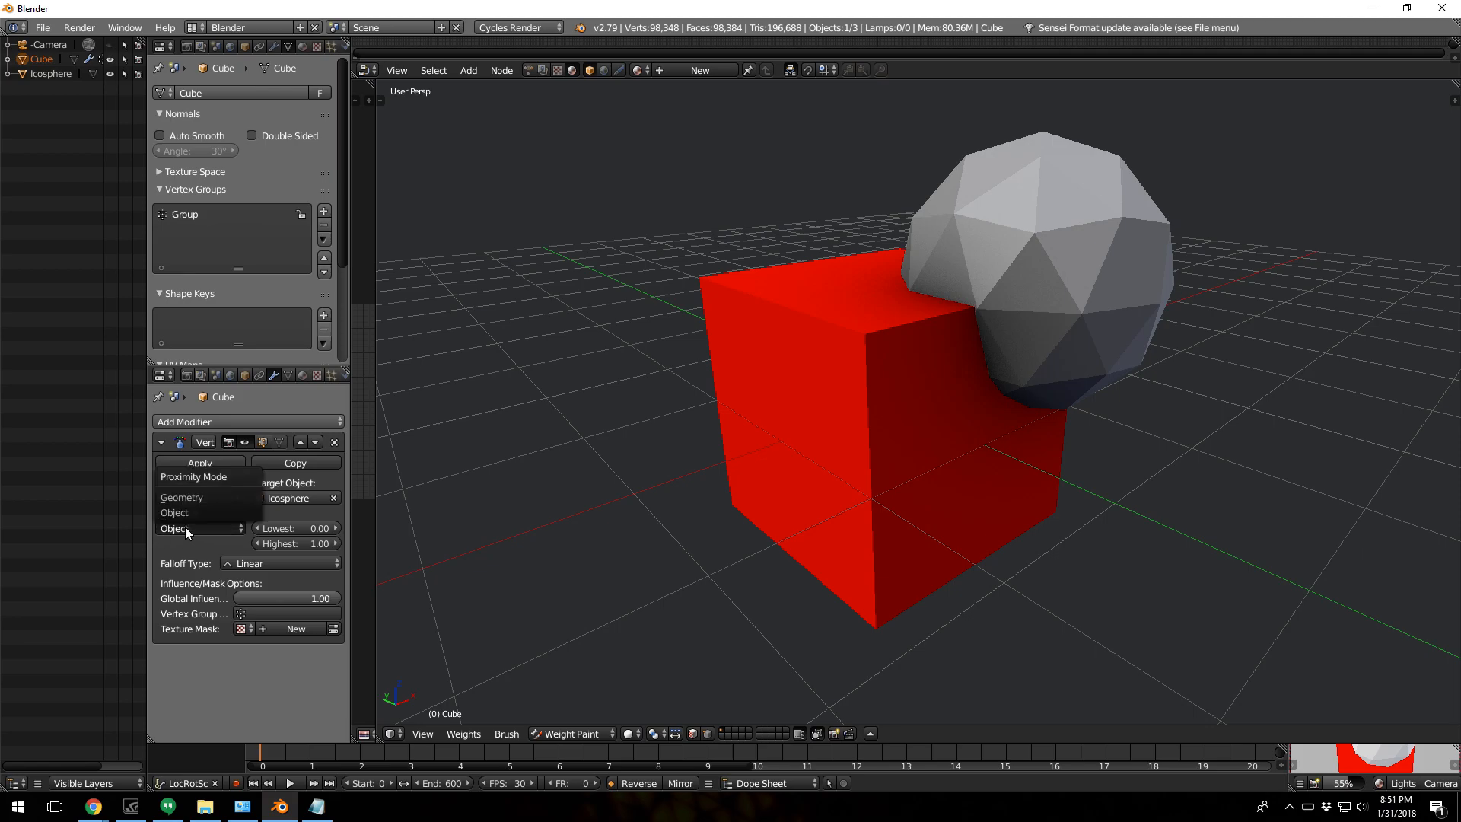
{"action": "left_click", "coordinate": [182, 498]}
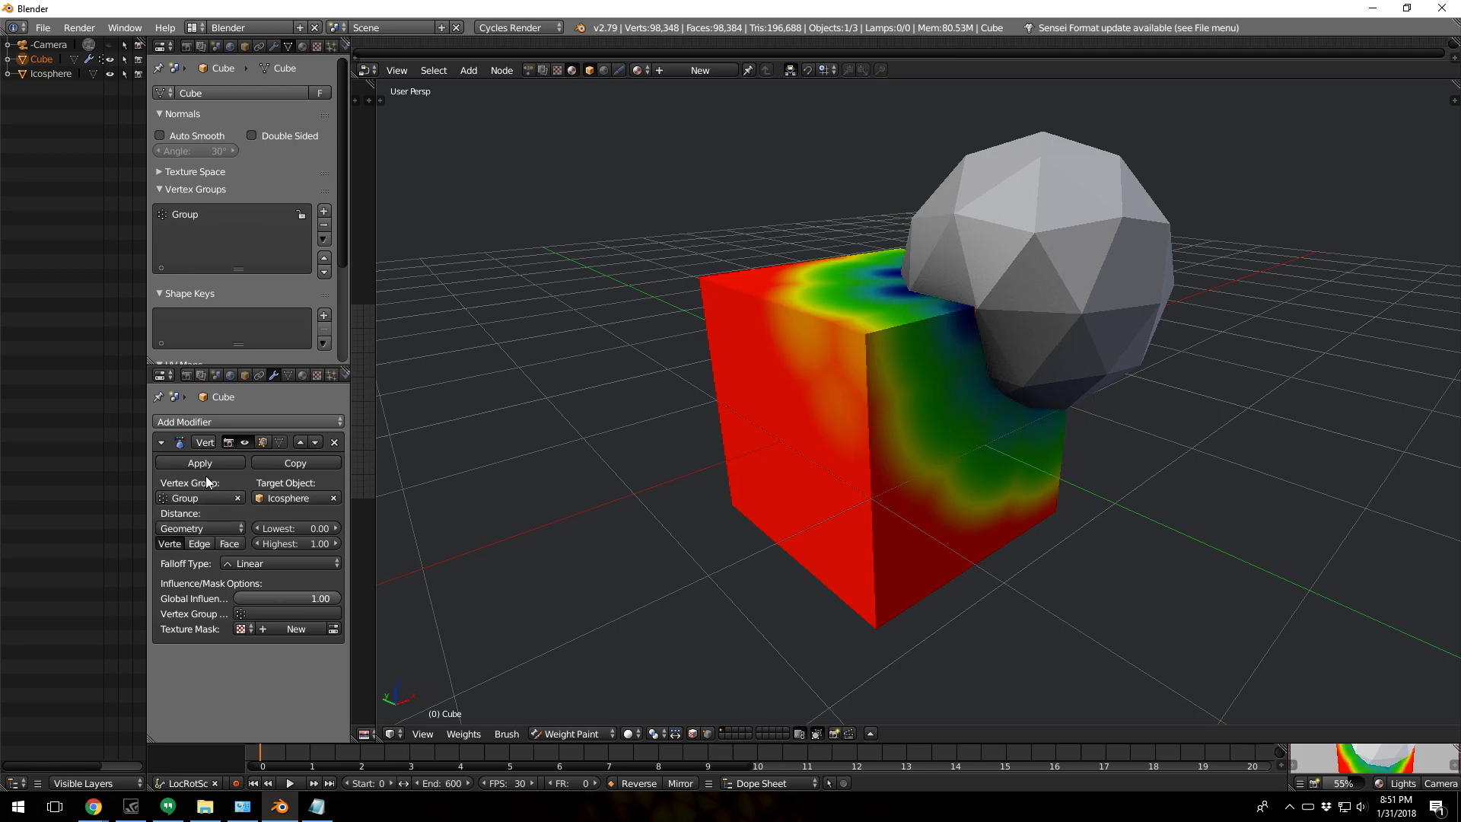
{"action": "left_click", "coordinate": [177, 527]}
{"action": "middle_click_drag", "start_coordinate": [898, 377], "coordinate": [837, 365]}
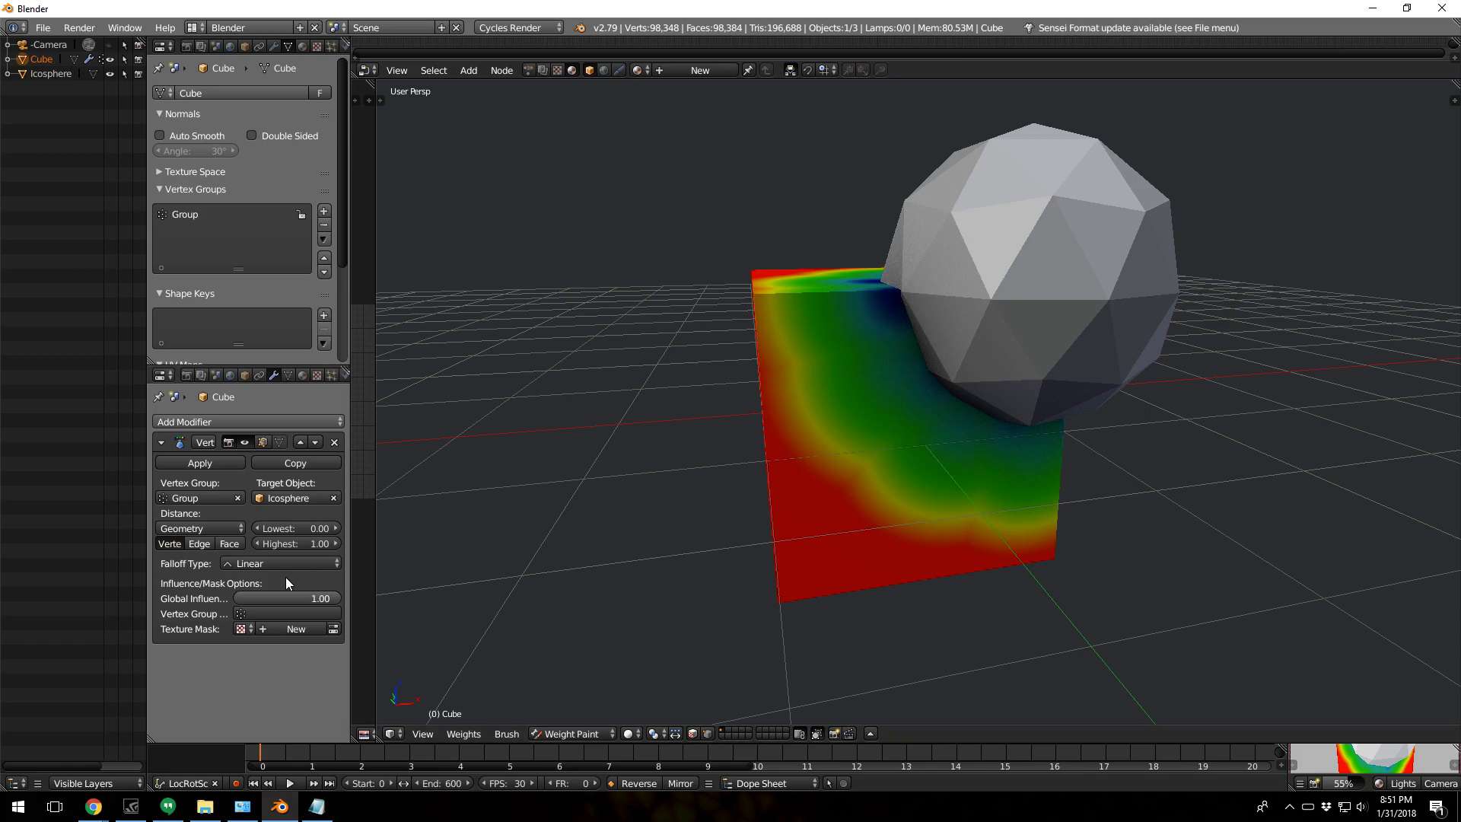
Step: Hide the icosphere and base the modifier's geometry distance on Face, comparing it with the Vertex option
{"action": "left_click", "coordinate": [228, 544]}
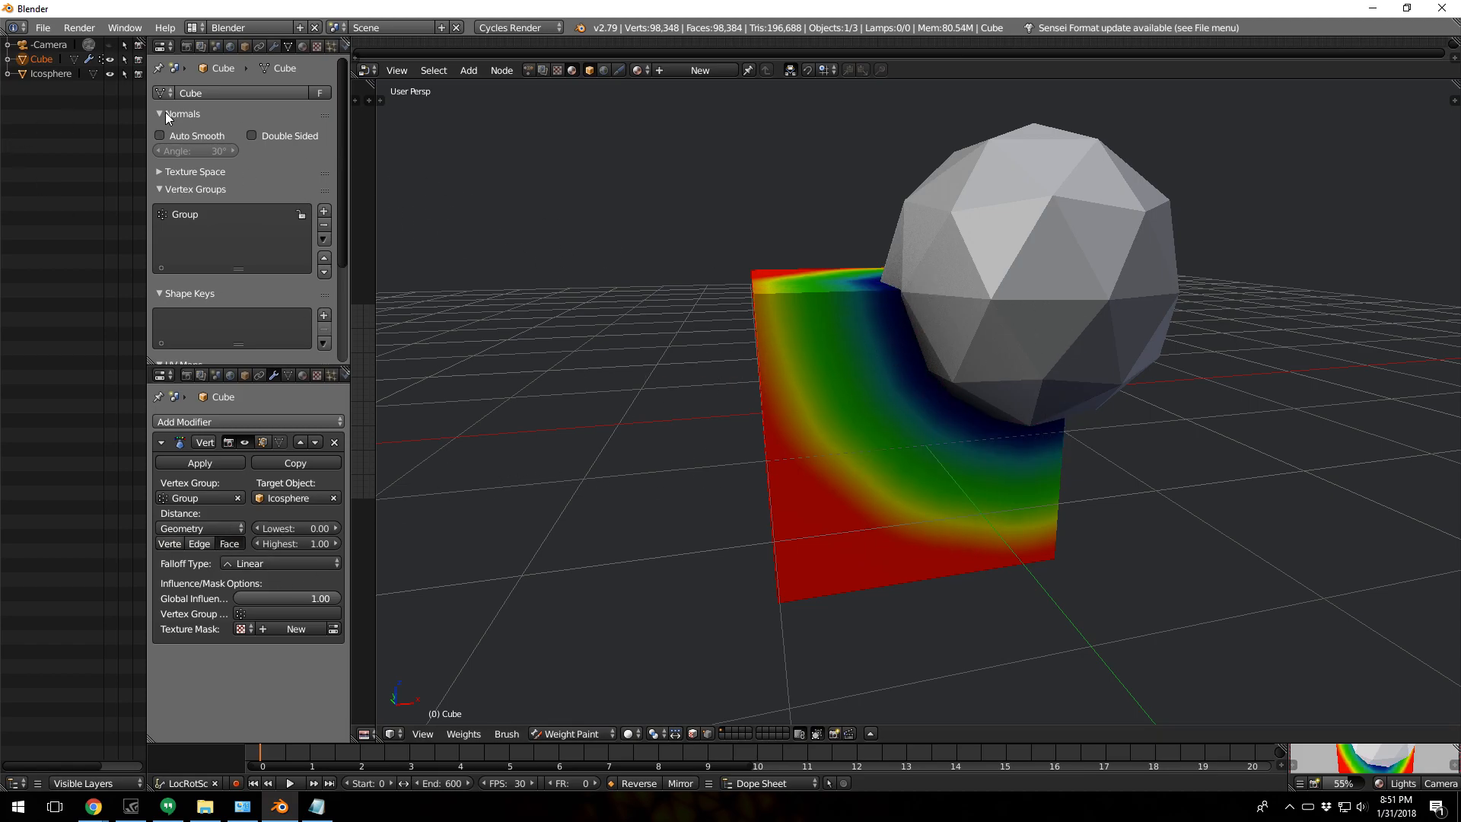
{"action": "left_click", "coordinate": [110, 74]}
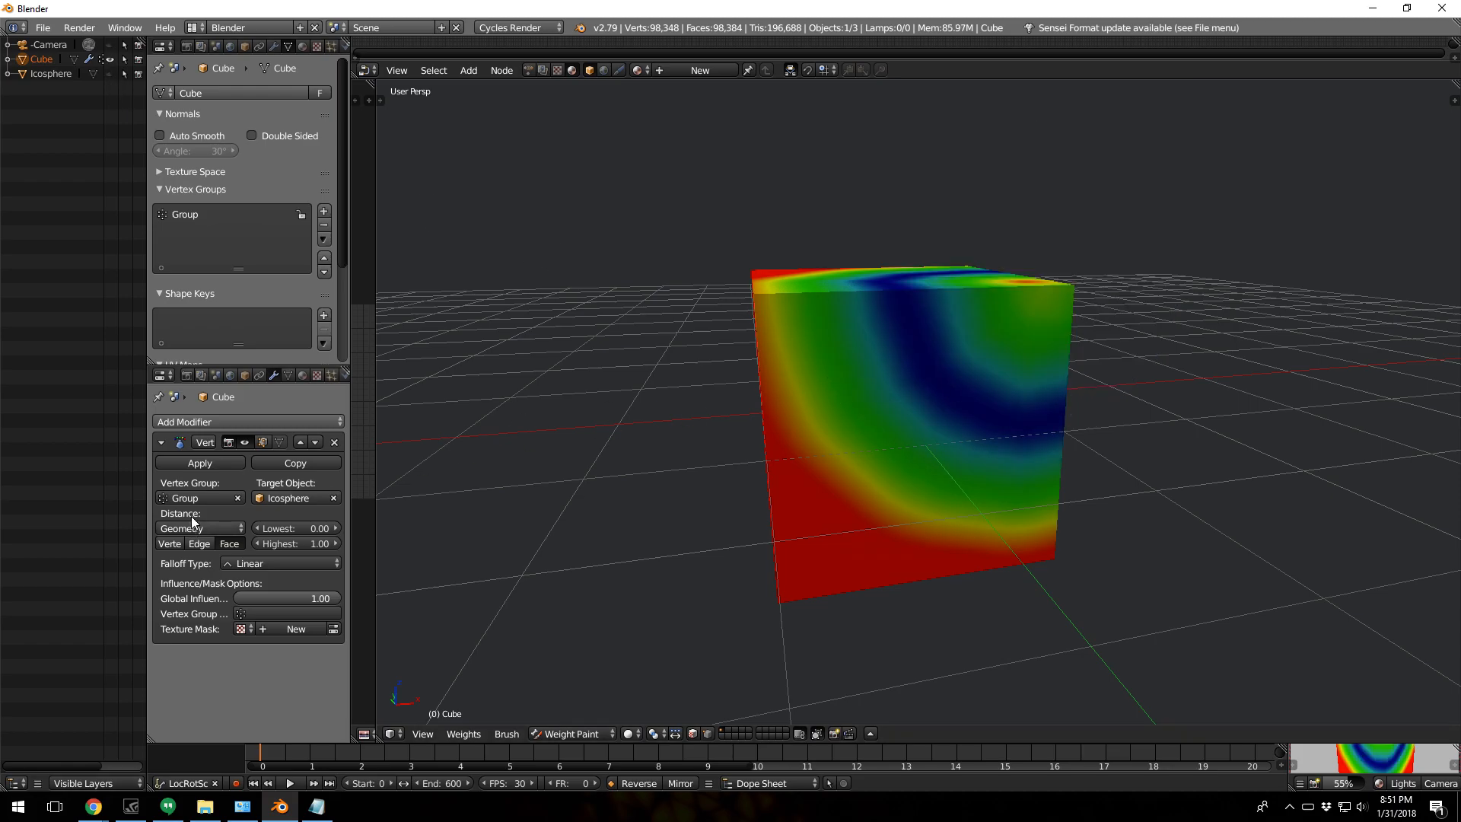
{"action": "left_click", "coordinate": [168, 543]}
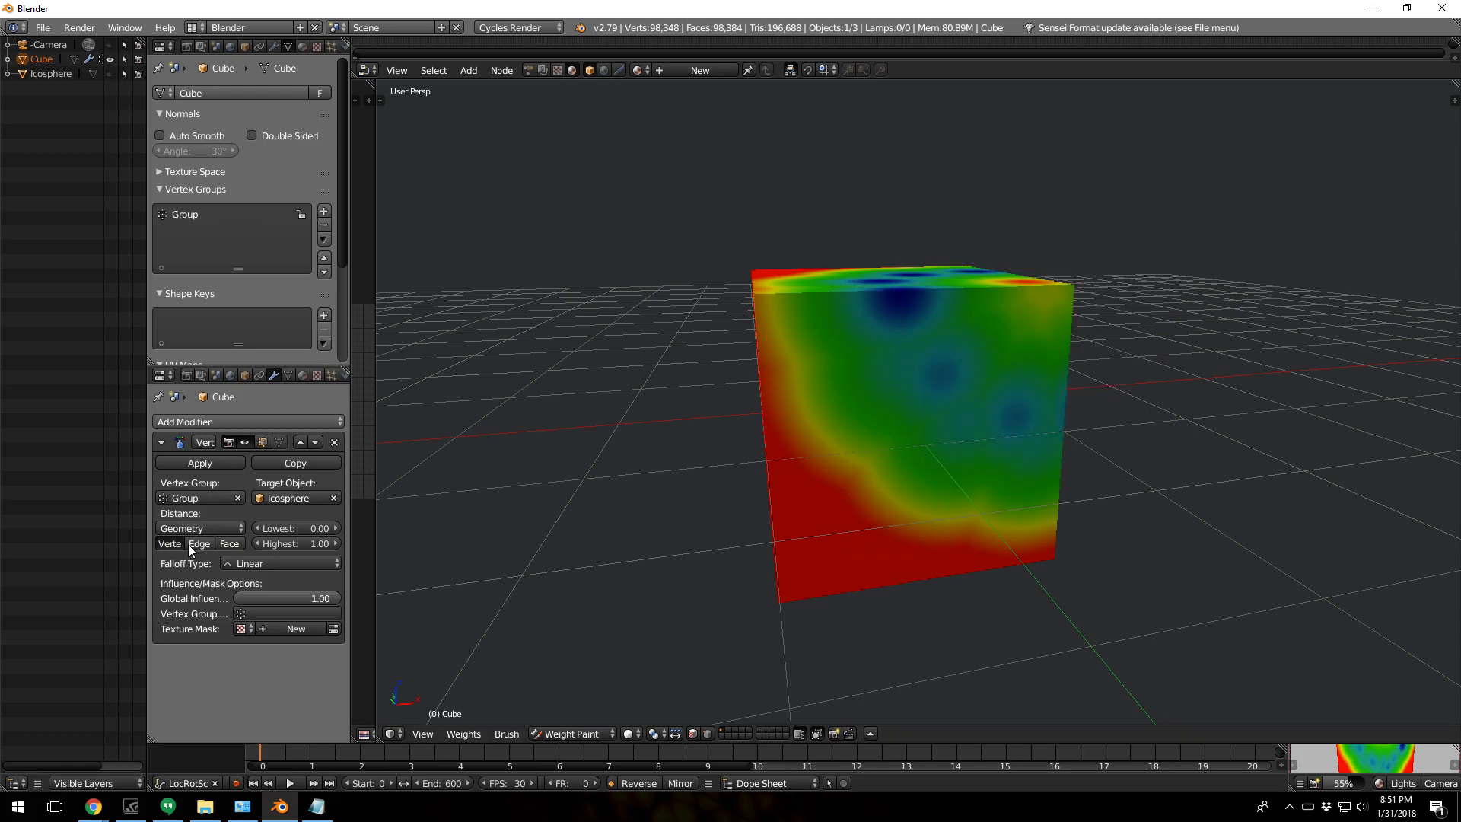
{"action": "left_click", "coordinate": [228, 544]}
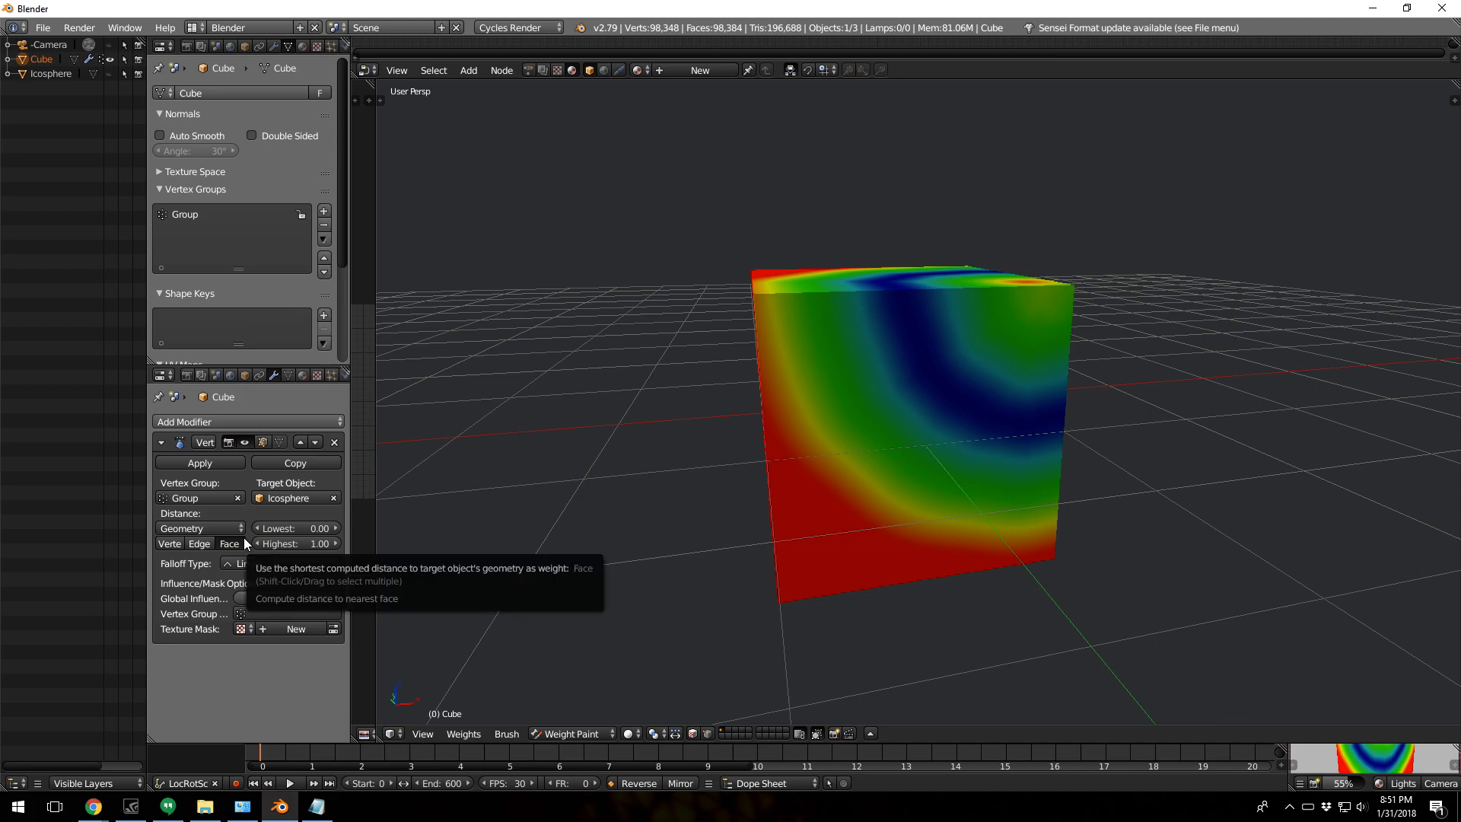
Step: Set the proximity modifier's falloff type to Smooth and collapse its settings
{"action": "left_click", "coordinate": [261, 563]}
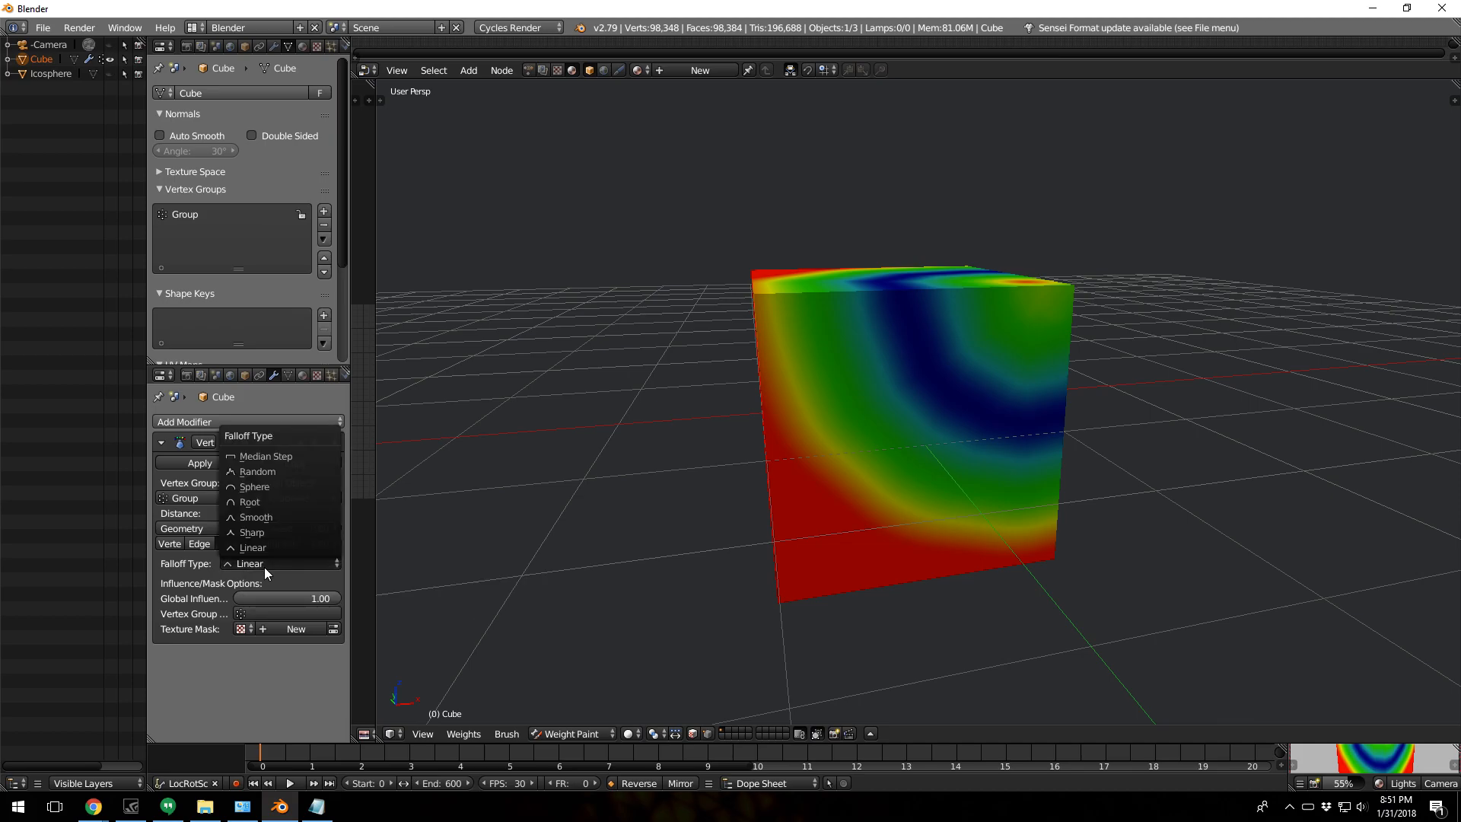
{"action": "left_click", "coordinate": [262, 517]}
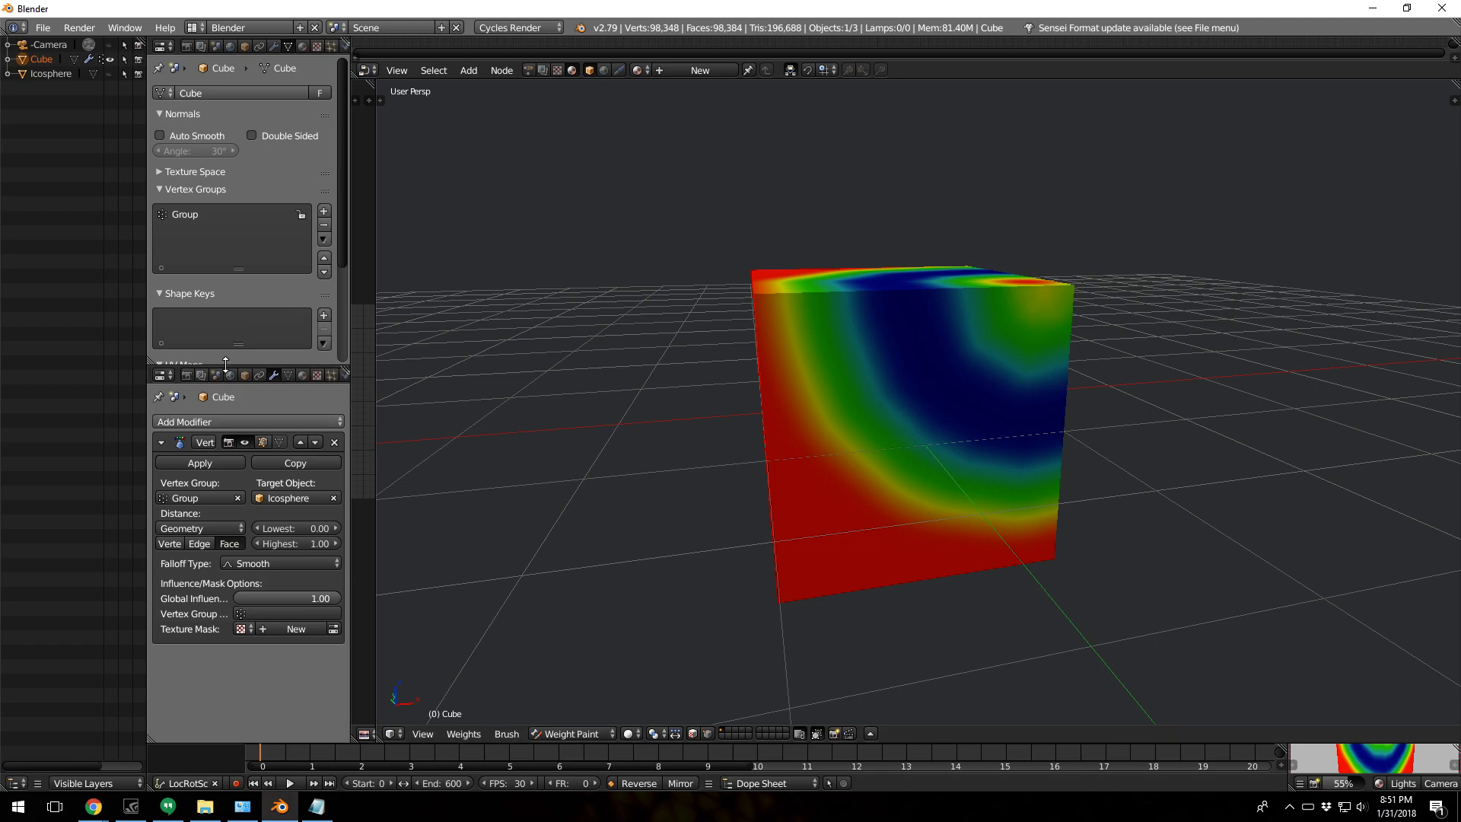
{"action": "left_click", "coordinate": [161, 442]}
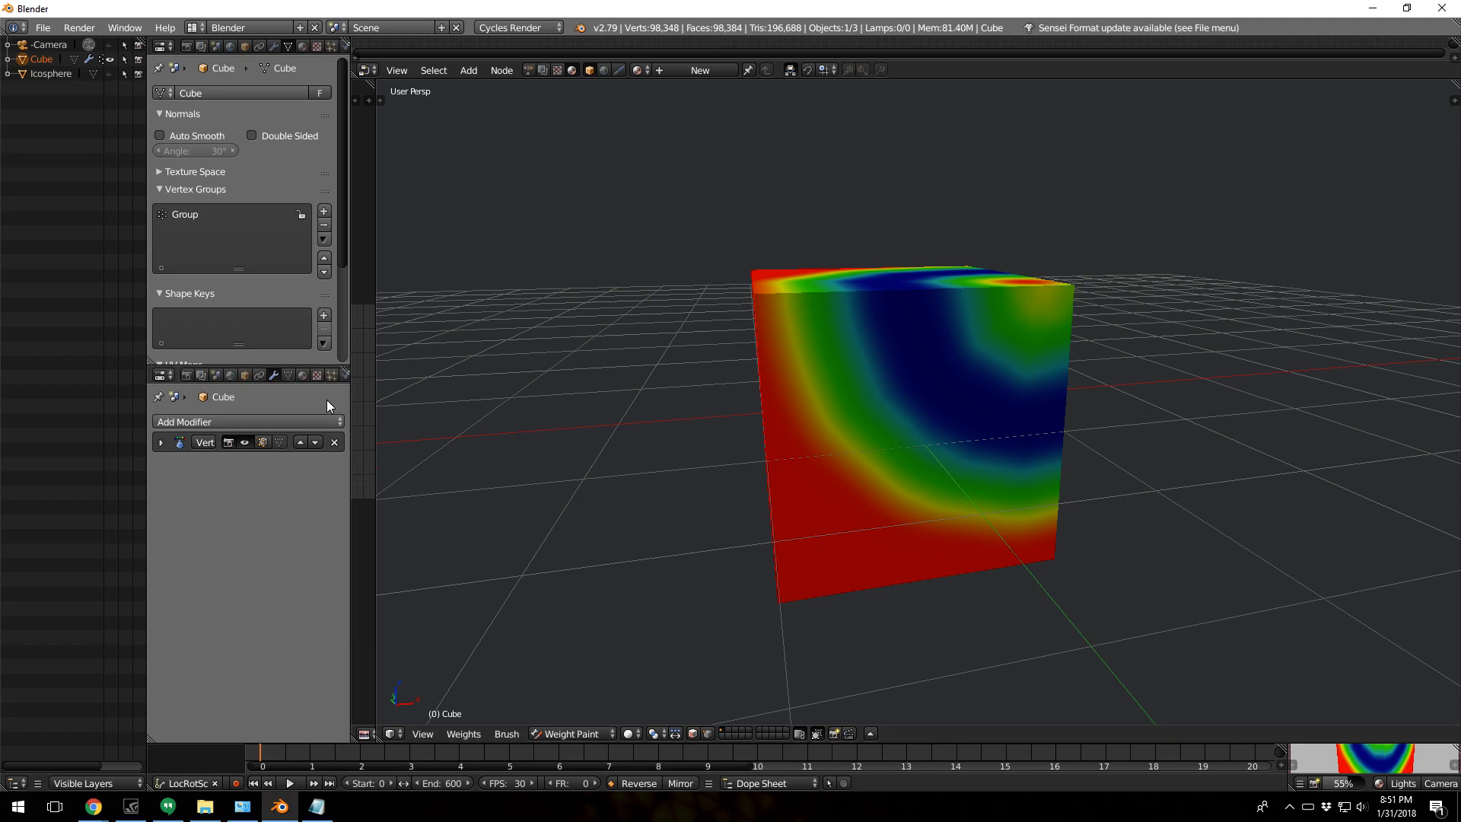
Step: Return the cube to Object Mode and add a Decimate modifier to it
{"action": "left_click", "coordinate": [533, 733]}
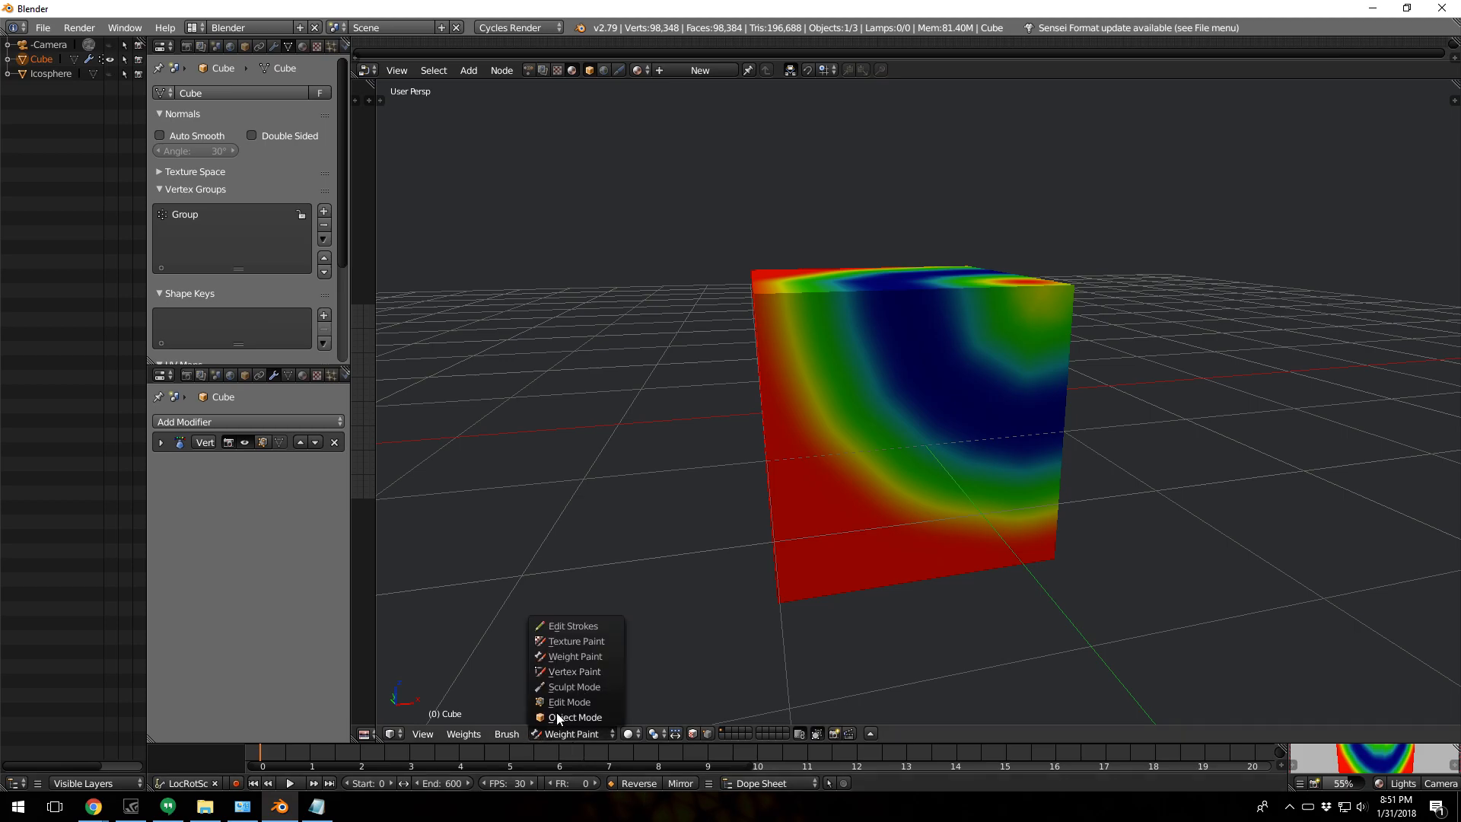
{"action": "left_click", "coordinate": [557, 717]}
{"action": "middle_click_drag", "start_coordinate": [545, 467], "coordinate": [787, 455]}
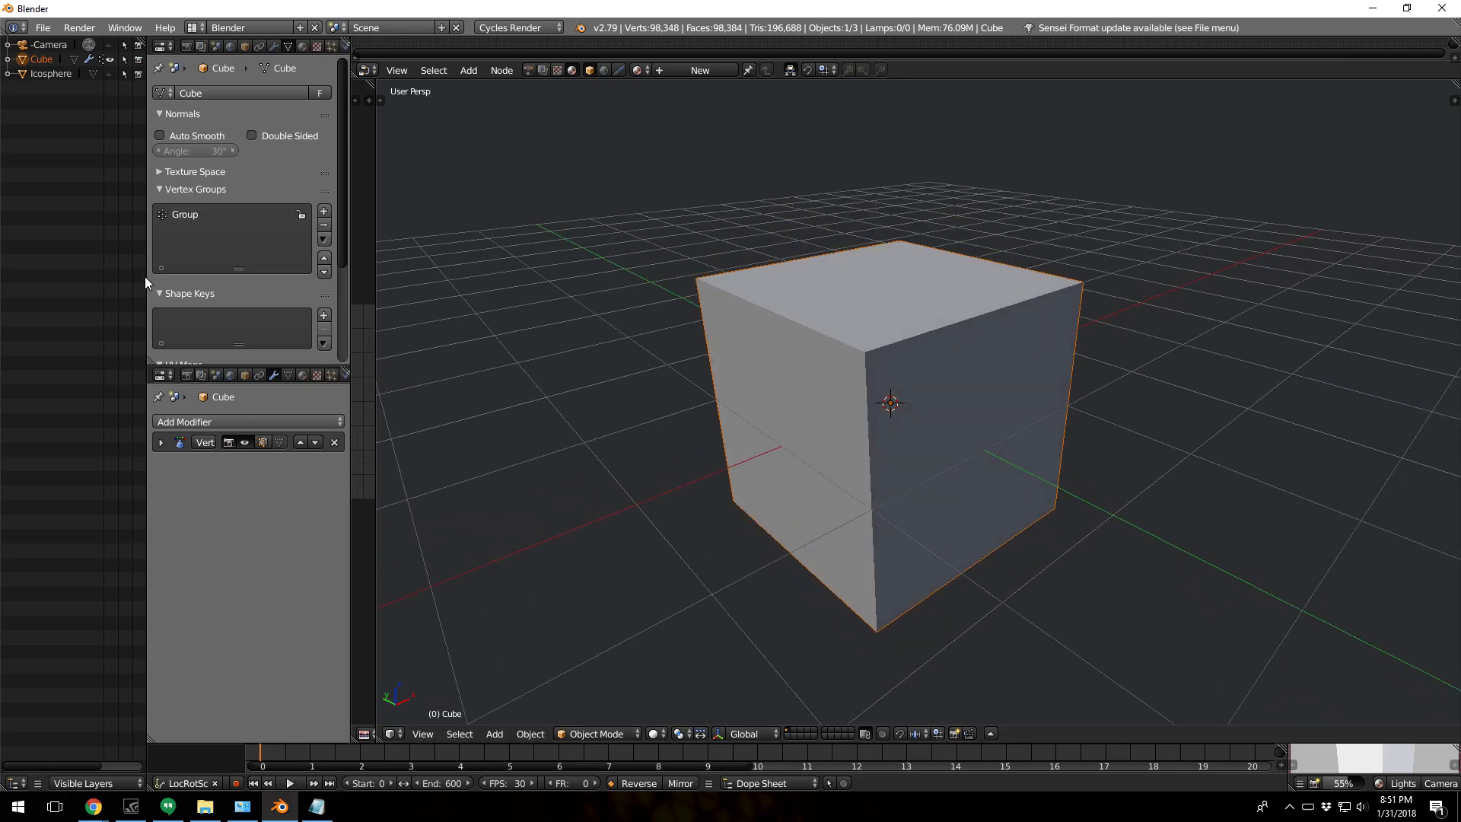
{"action": "left_click", "coordinate": [205, 422]}
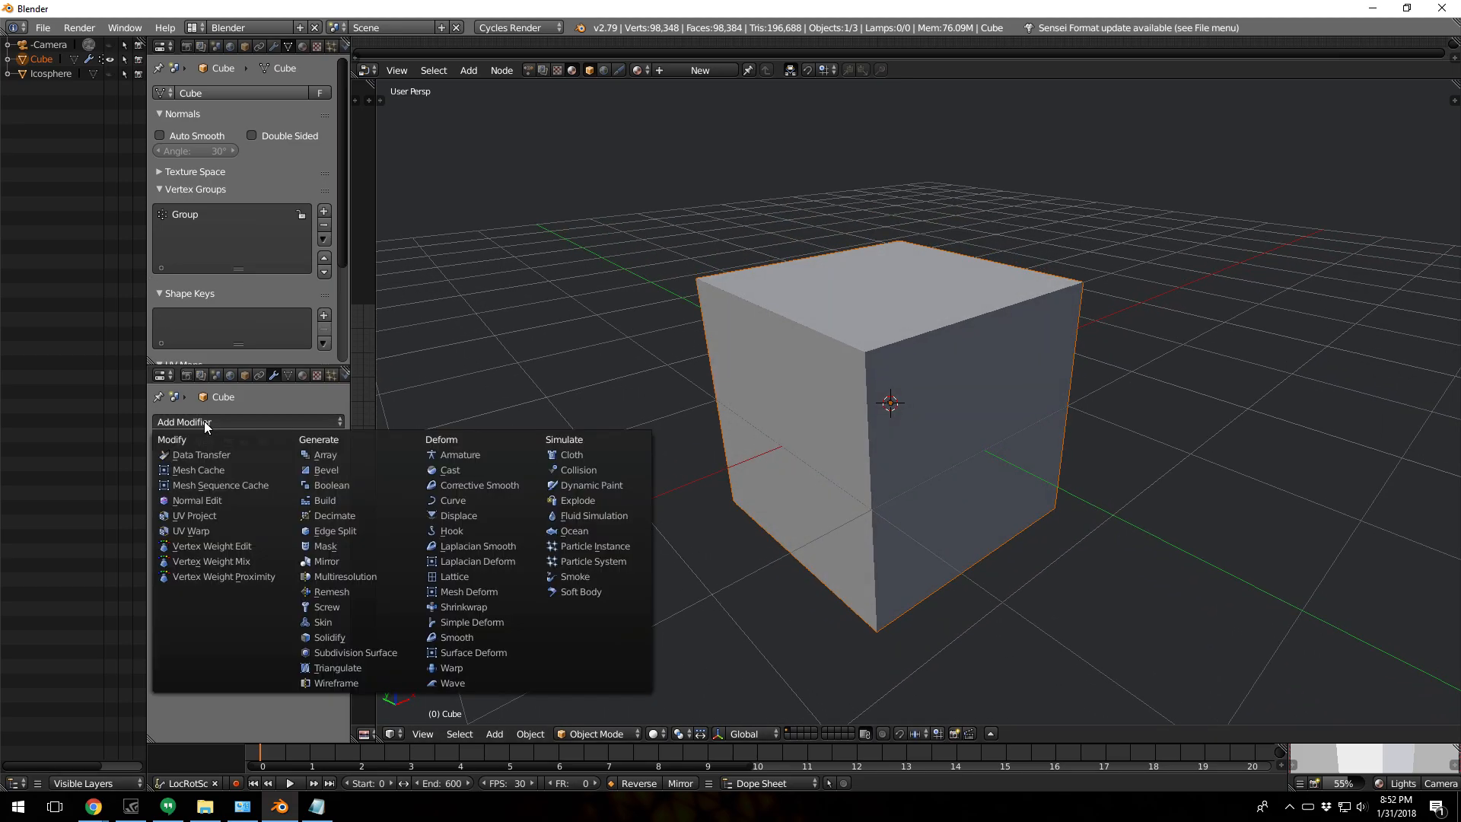
{"action": "left_click", "coordinate": [341, 516]}
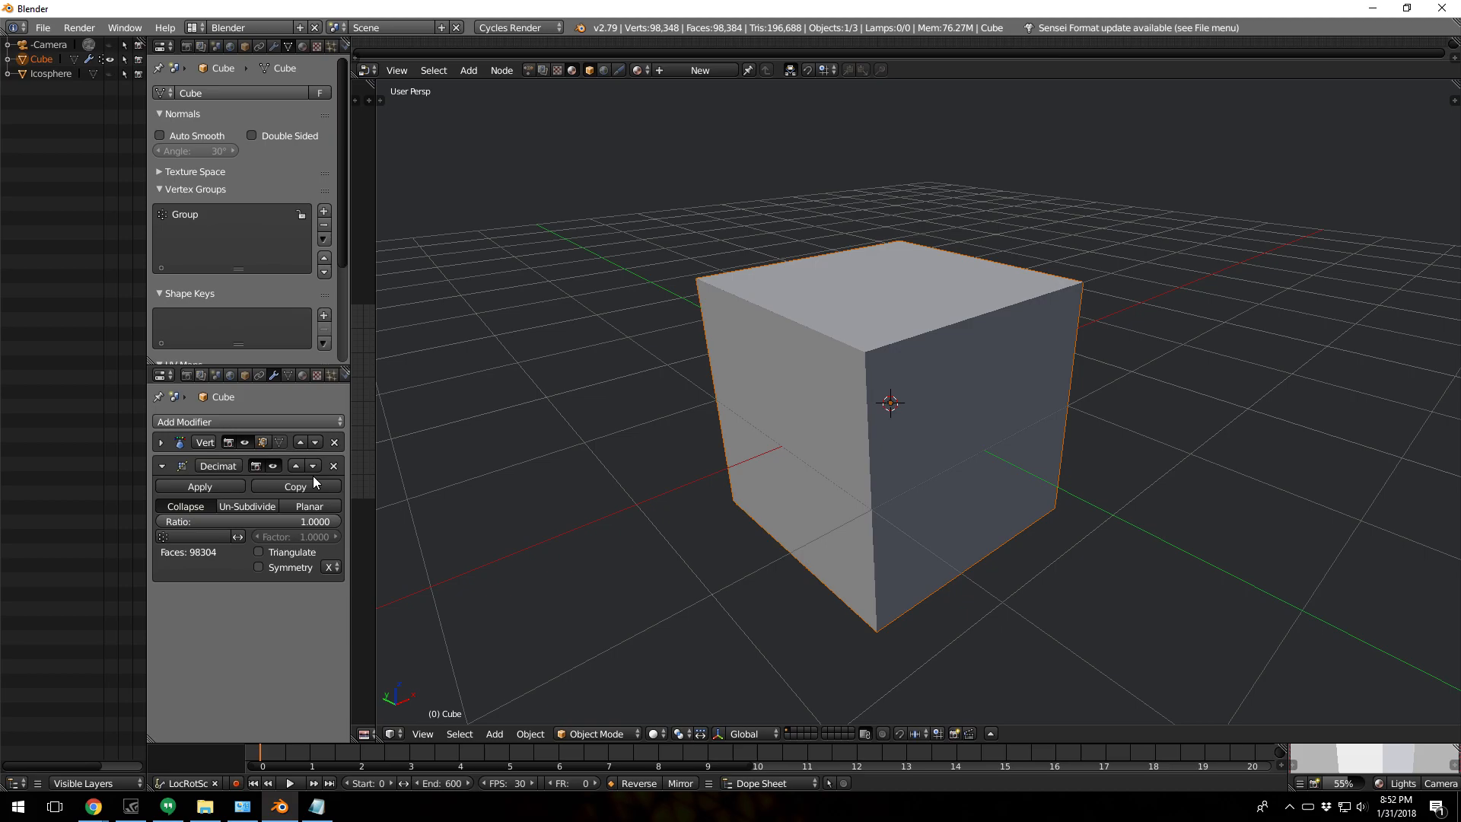
Step: Set the Decimate ratio to 0.05 and display the cube in wireframe
{"action": "left_click", "coordinate": [289, 515]}
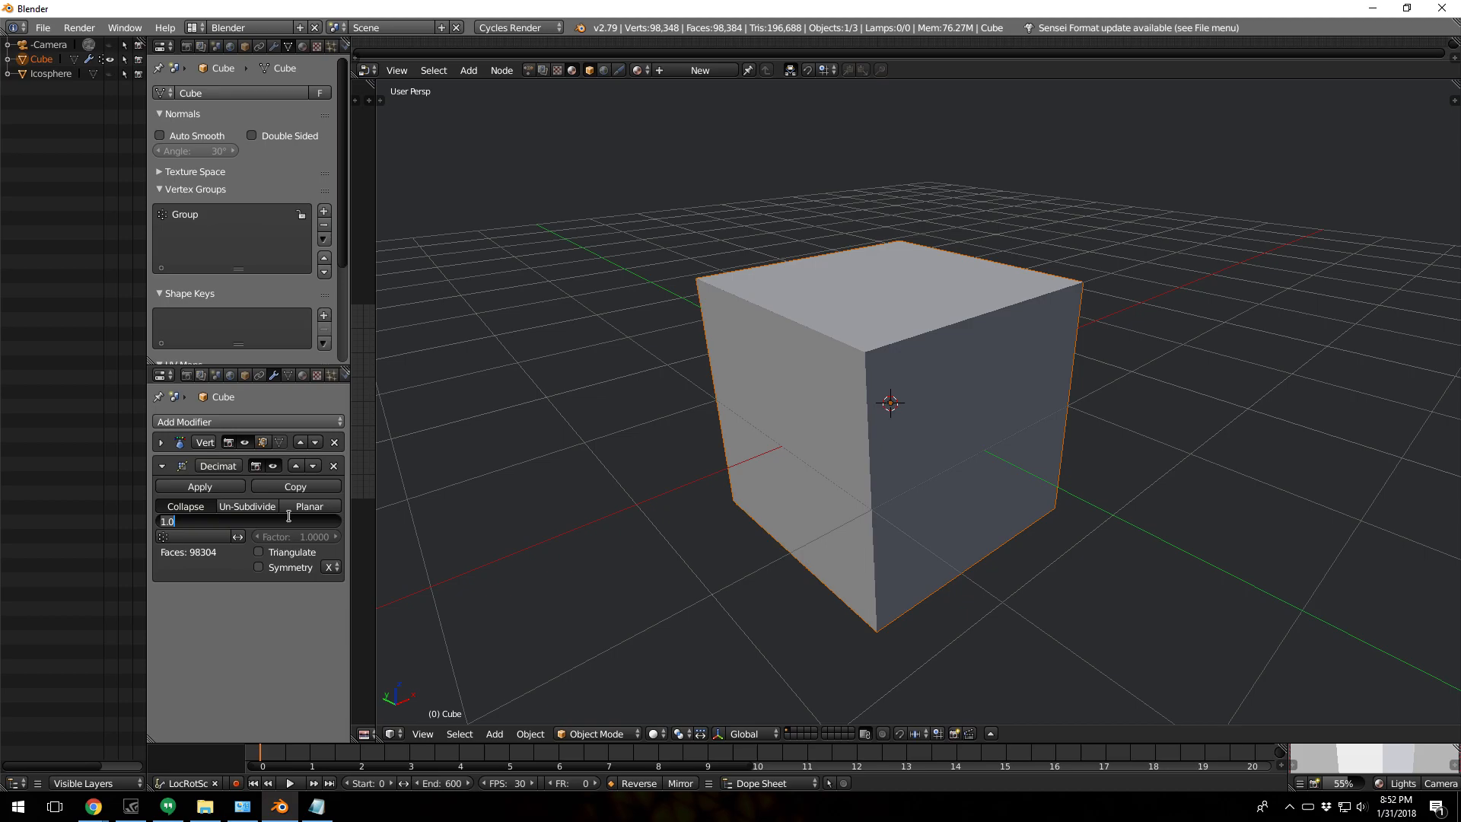
{"action": "left_click", "coordinate": [227, 604]}
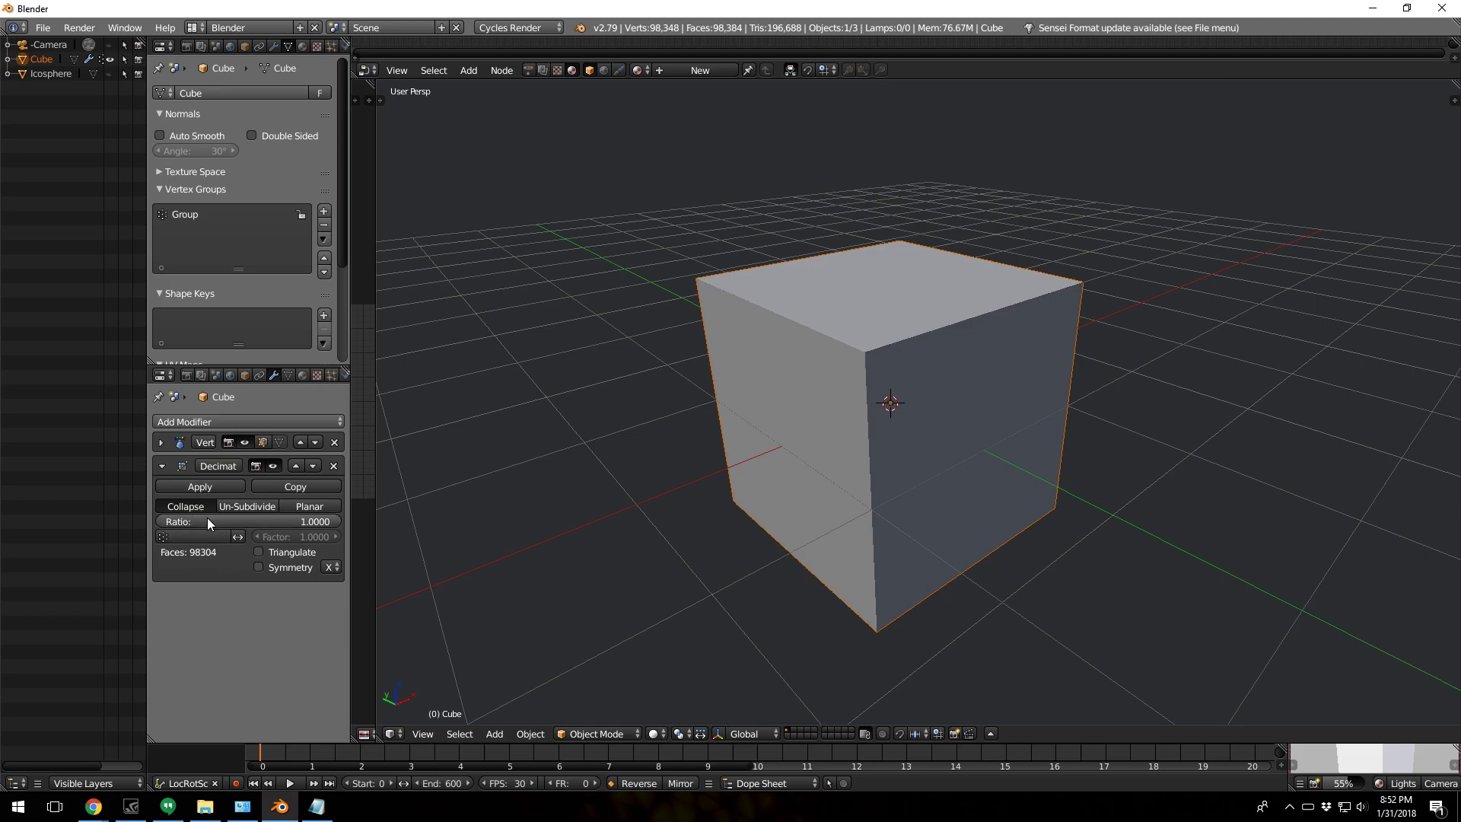
{"action": "left_click", "coordinate": [283, 520]}
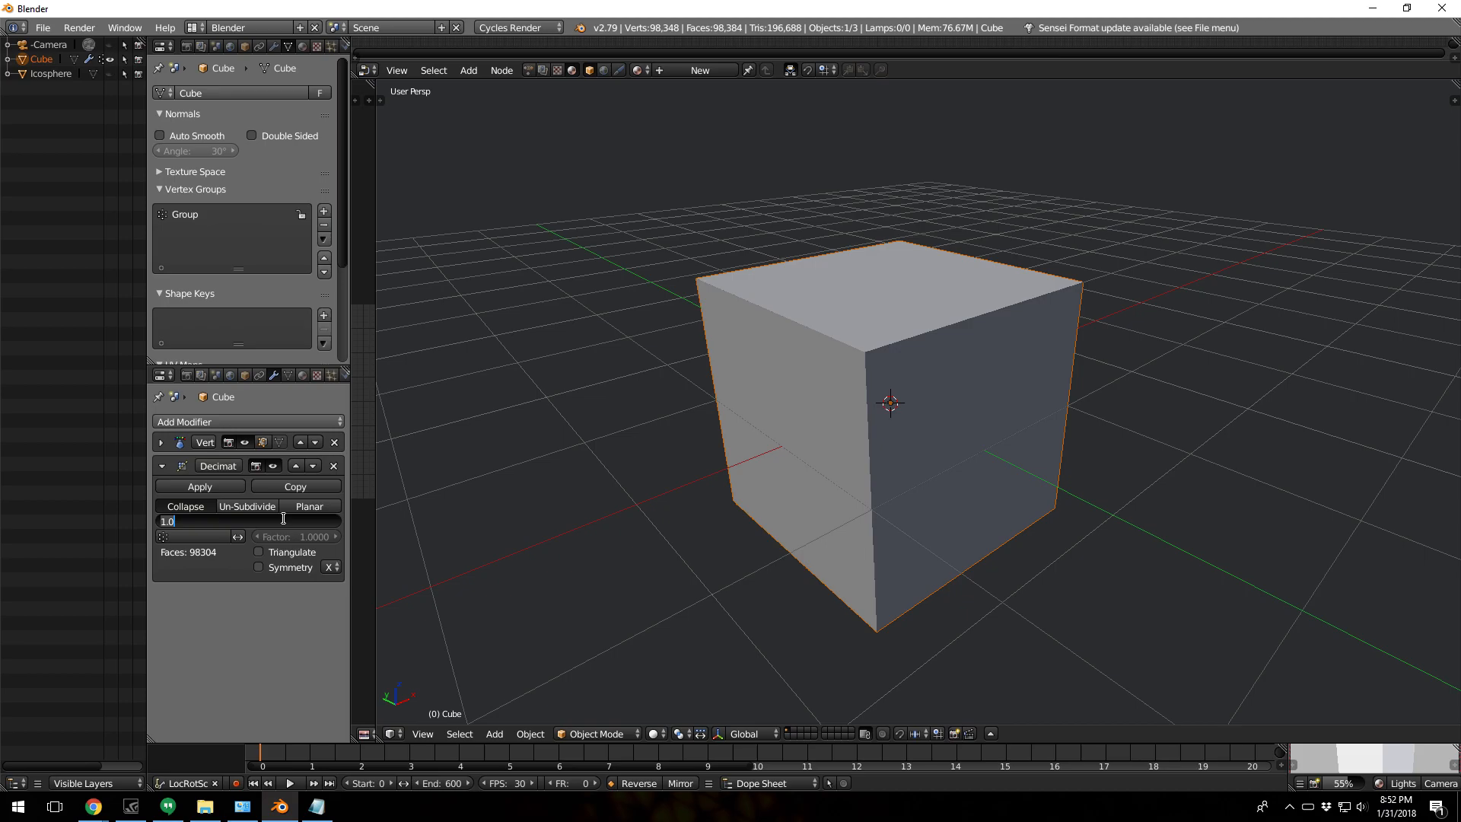
{"action": "type", "text": ".05"}
{"action": "key", "text": "Return"}
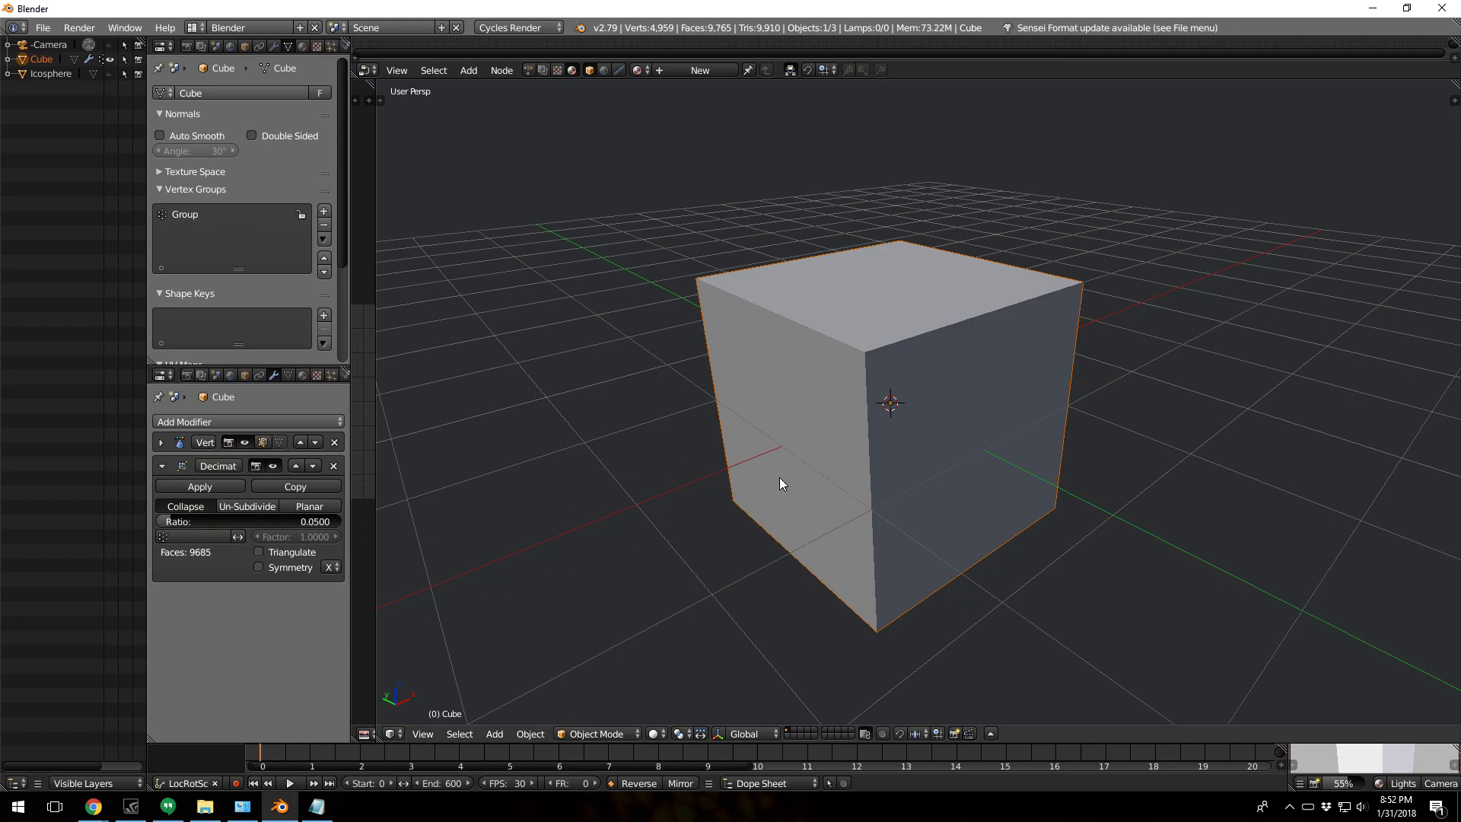
{"action": "key", "text": "z"}
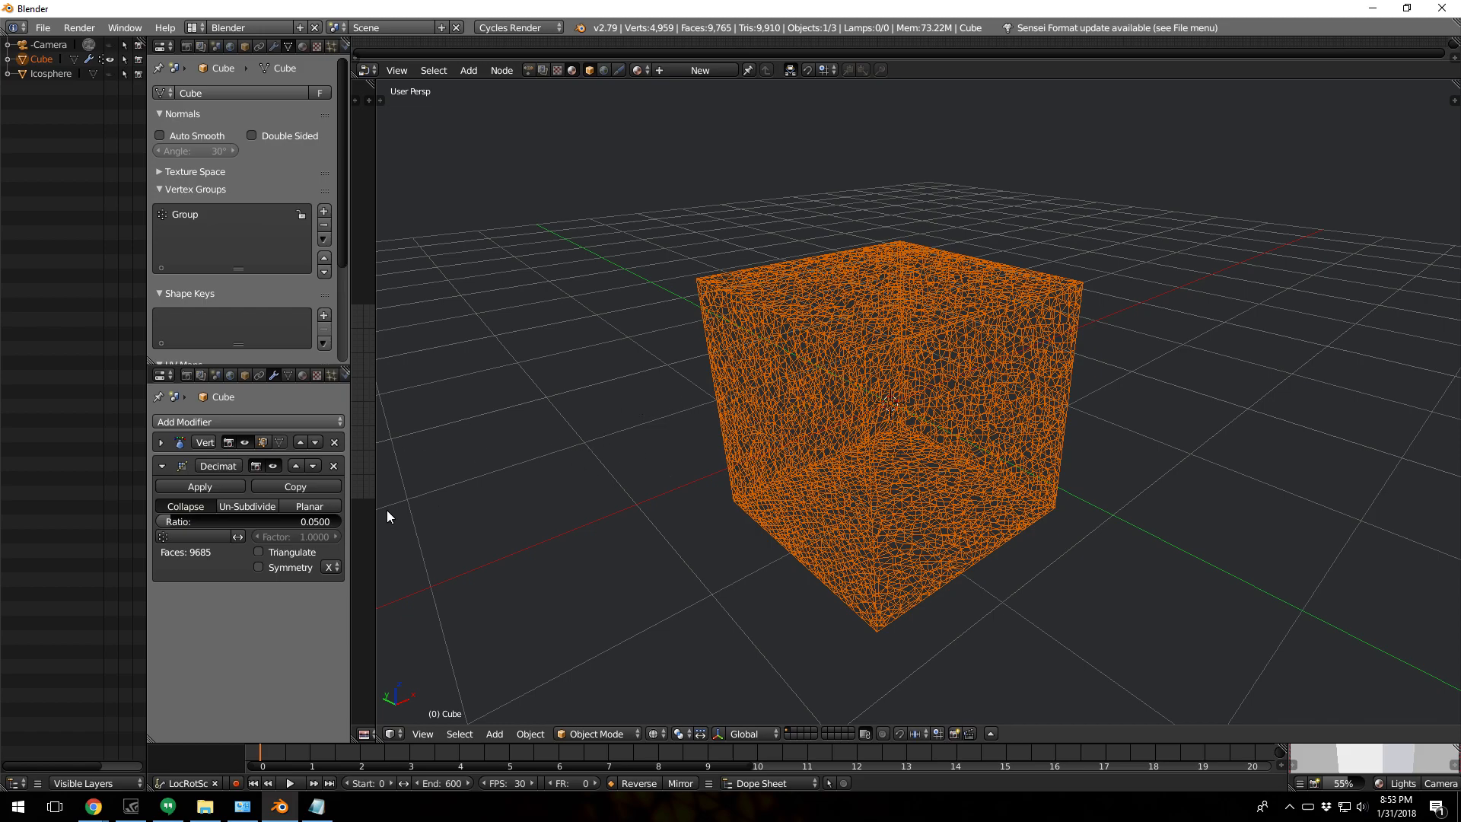
Step: Set the Decimate ratio to 0.01 and assign the vertex group Group to the modifier
{"action": "left_click", "coordinate": [276, 522]}
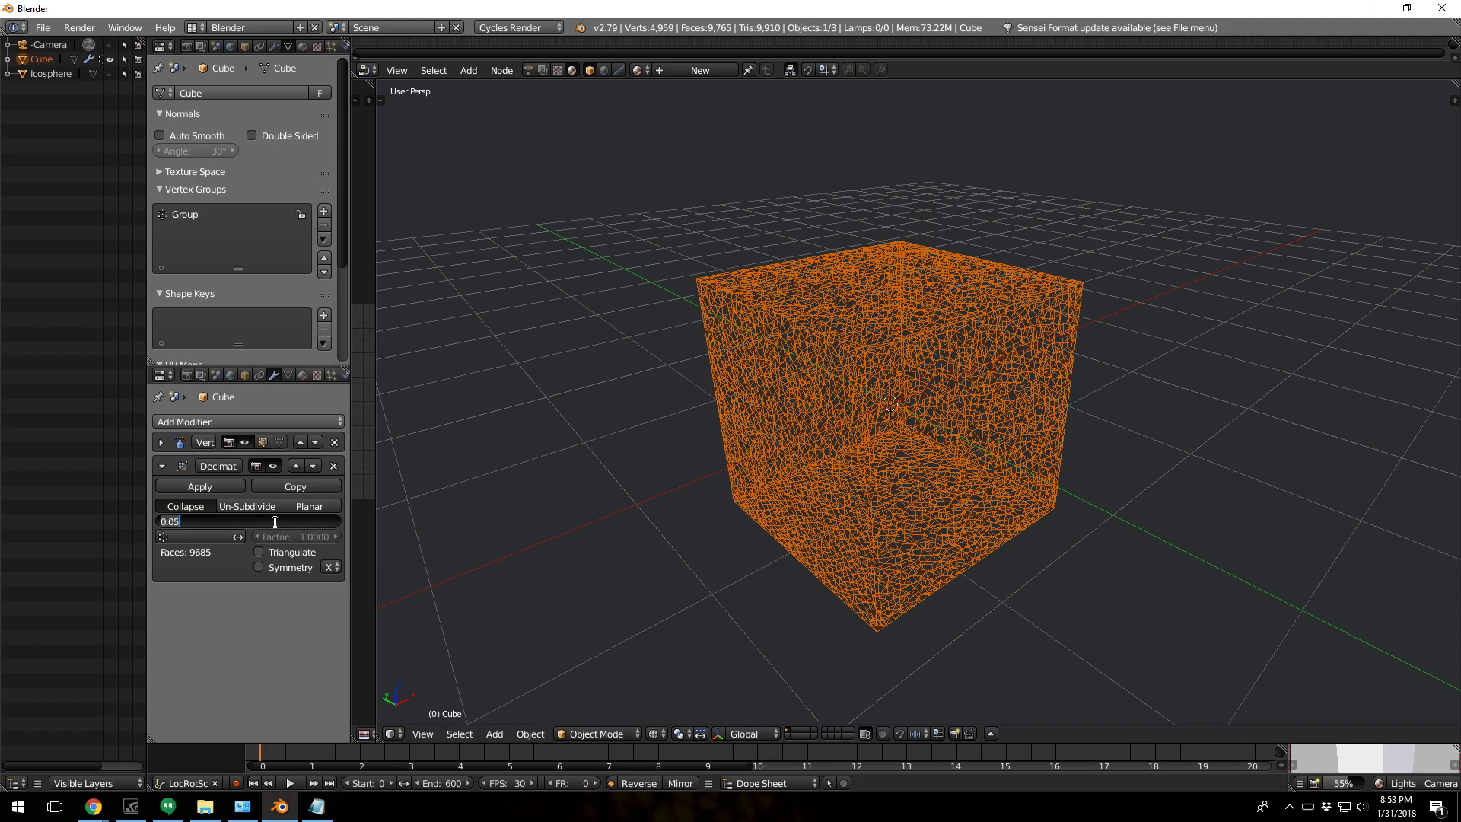
{"action": "type", "text": ".01"}
{"action": "key", "text": "Return"}
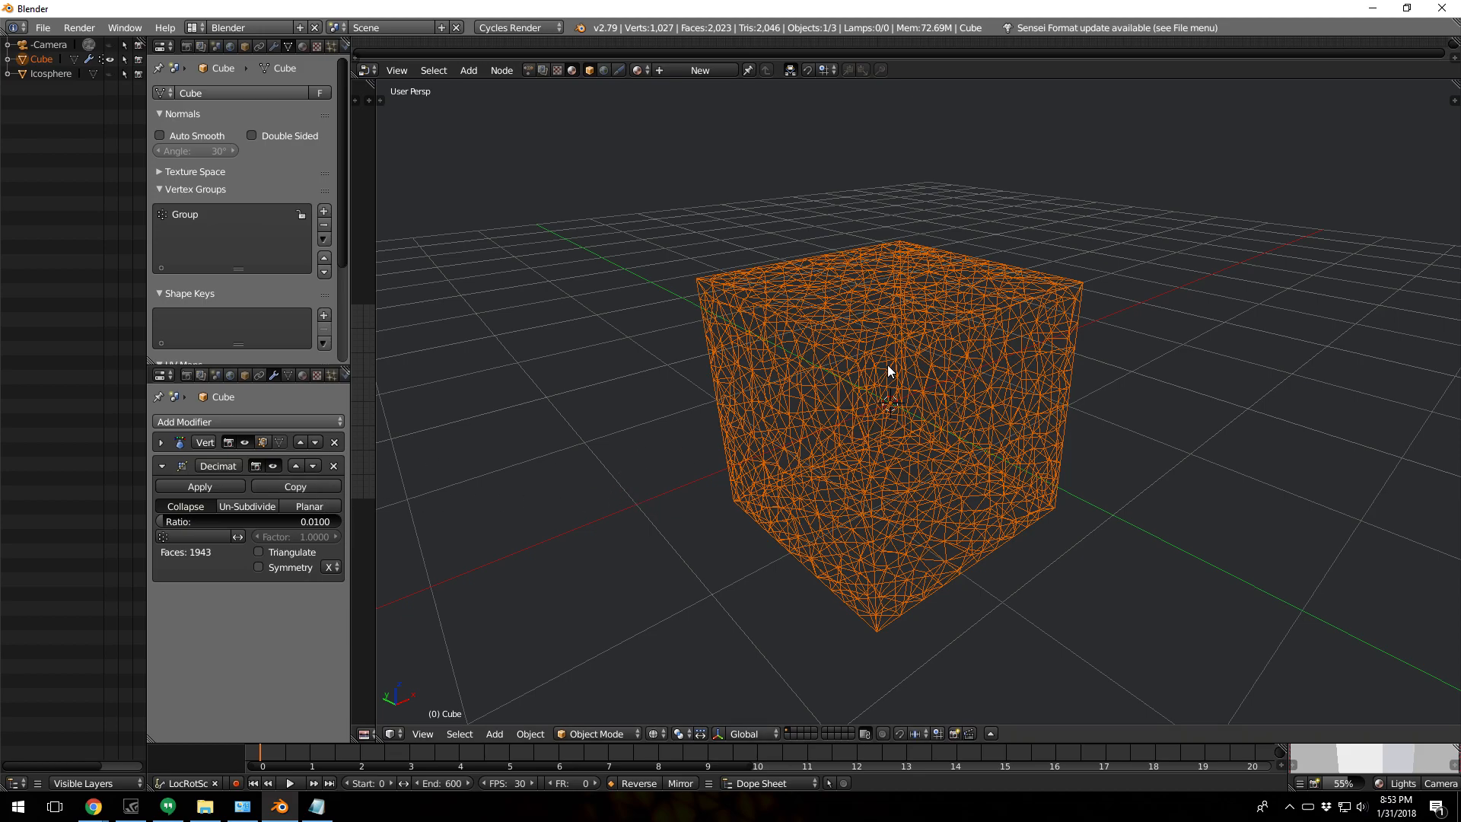
{"action": "left_click", "coordinate": [172, 542]}
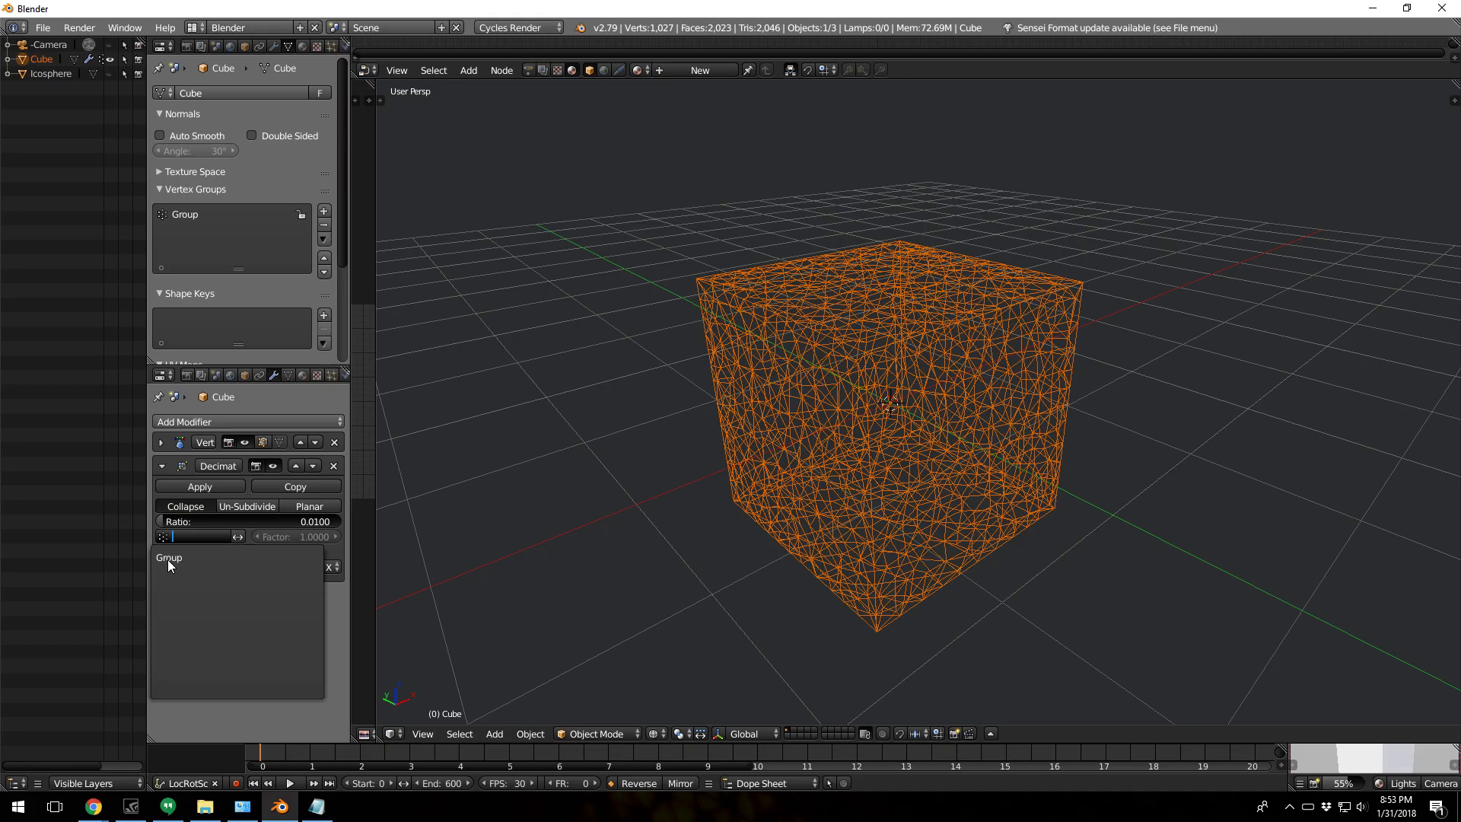
{"action": "left_click", "coordinate": [168, 559]}
{"action": "middle_click_drag", "start_coordinate": [779, 431], "coordinate": [841, 403]}
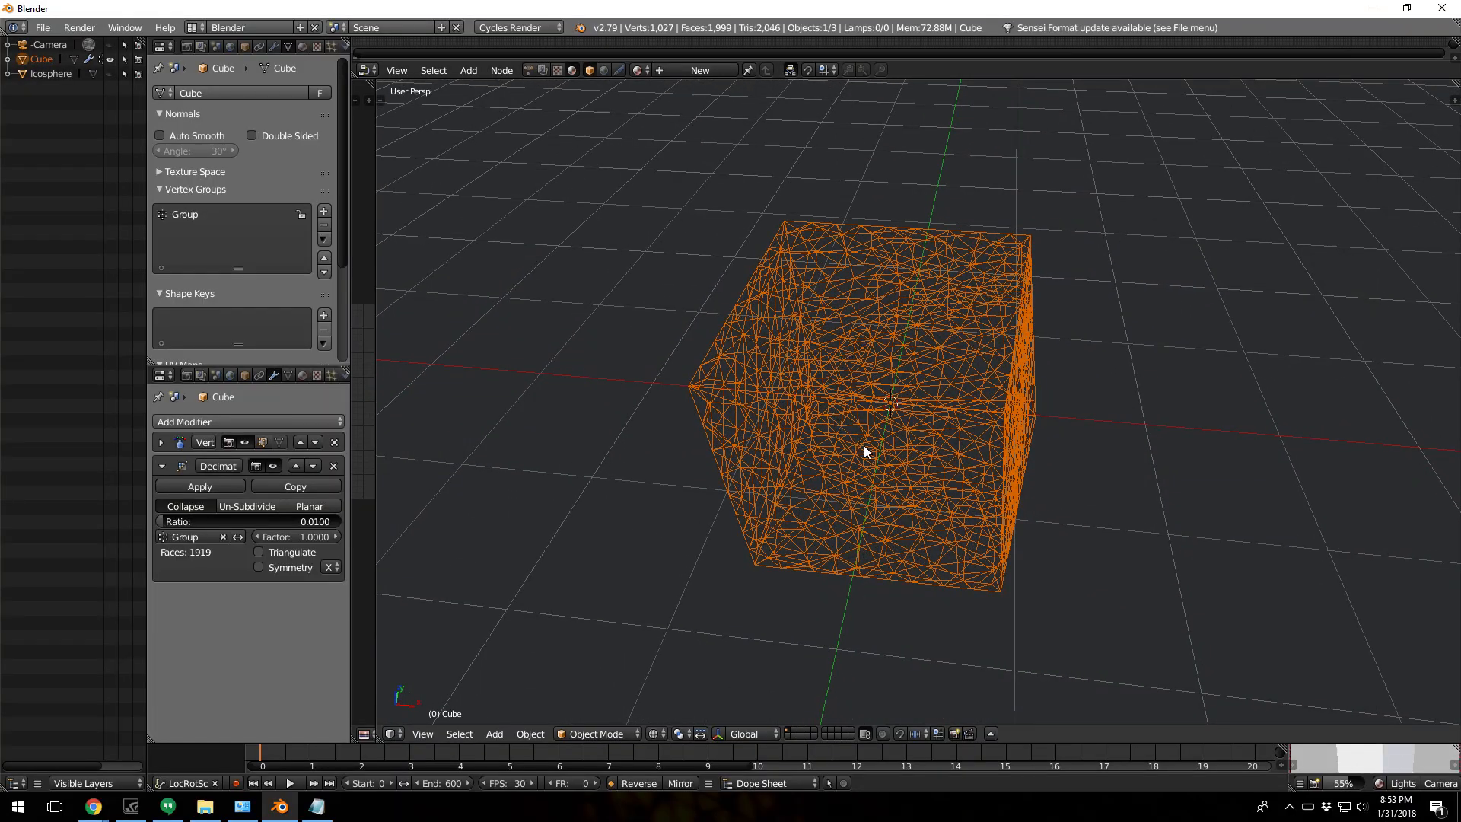
{"action": "middle_click_drag", "start_coordinate": [852, 475], "coordinate": [904, 455]}
{"action": "middle_click_drag", "start_coordinate": [803, 376], "coordinate": [943, 416]}
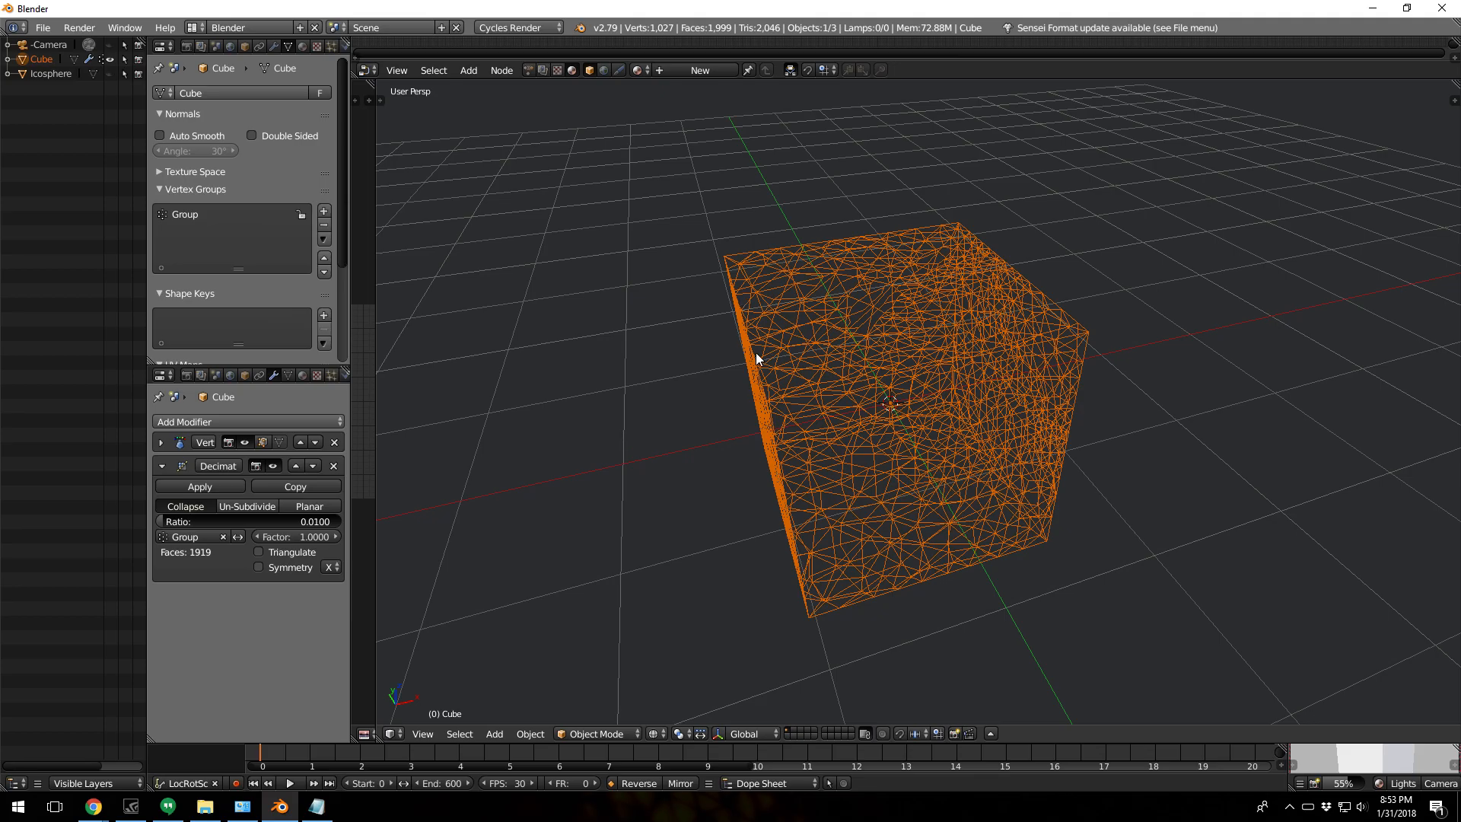
{"action": "mouse_move", "coordinate": [768, 400]}
{"action": "middle_mouse_down"}
{"action": "mouse_move", "coordinate": [791, 405]}
{"action": "mouse_move", "coordinate": [757, 377]}
{"action": "mouse_move", "coordinate": [765, 399]}
{"action": "middle_mouse_up"}
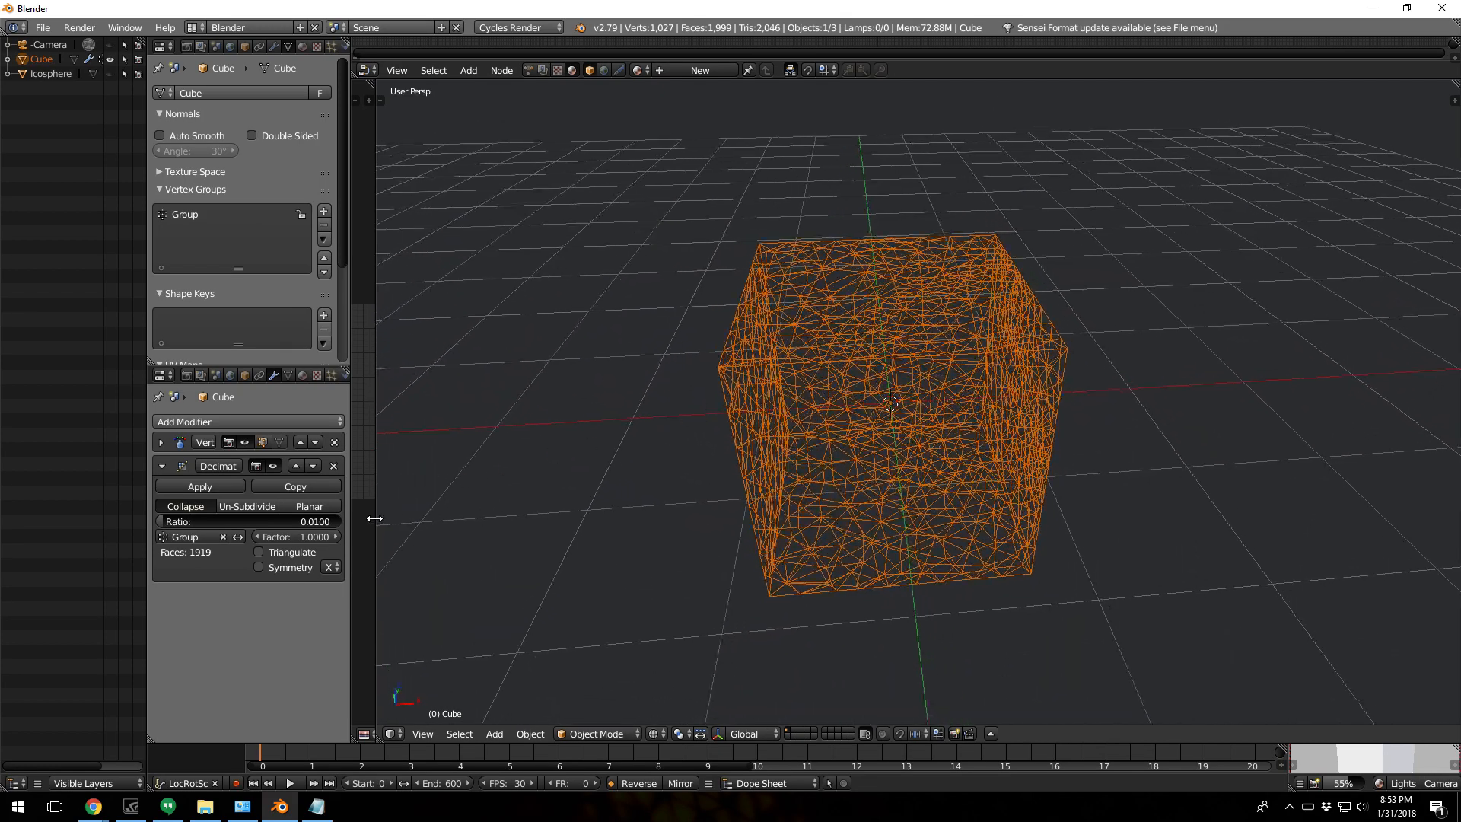
Step: Set the Decimate modifier's vertex group factor to 5
{"action": "left_click", "coordinate": [283, 537]}
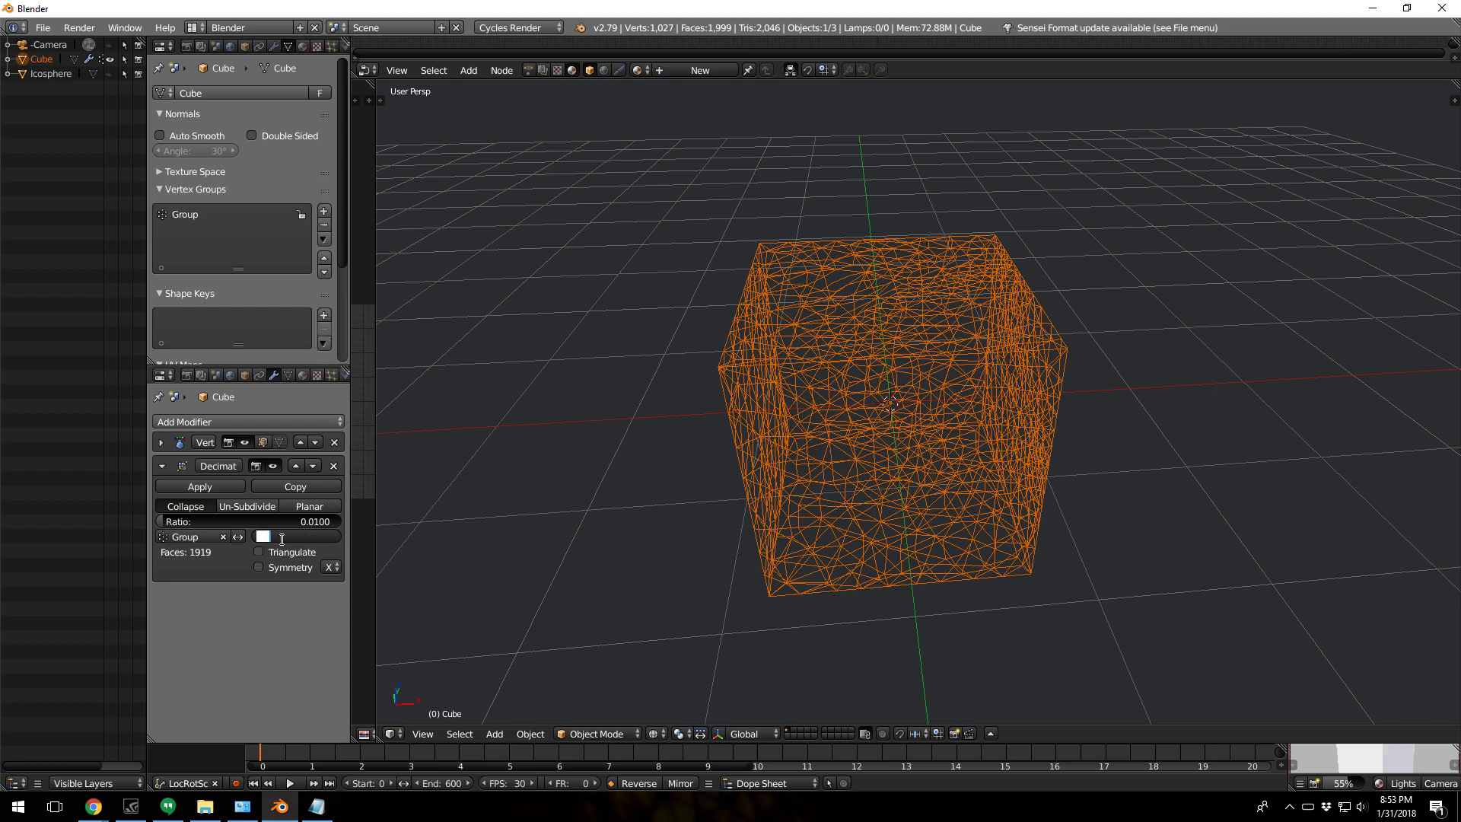
{"action": "type", "text": "5"}
{"action": "key", "text": "Return"}
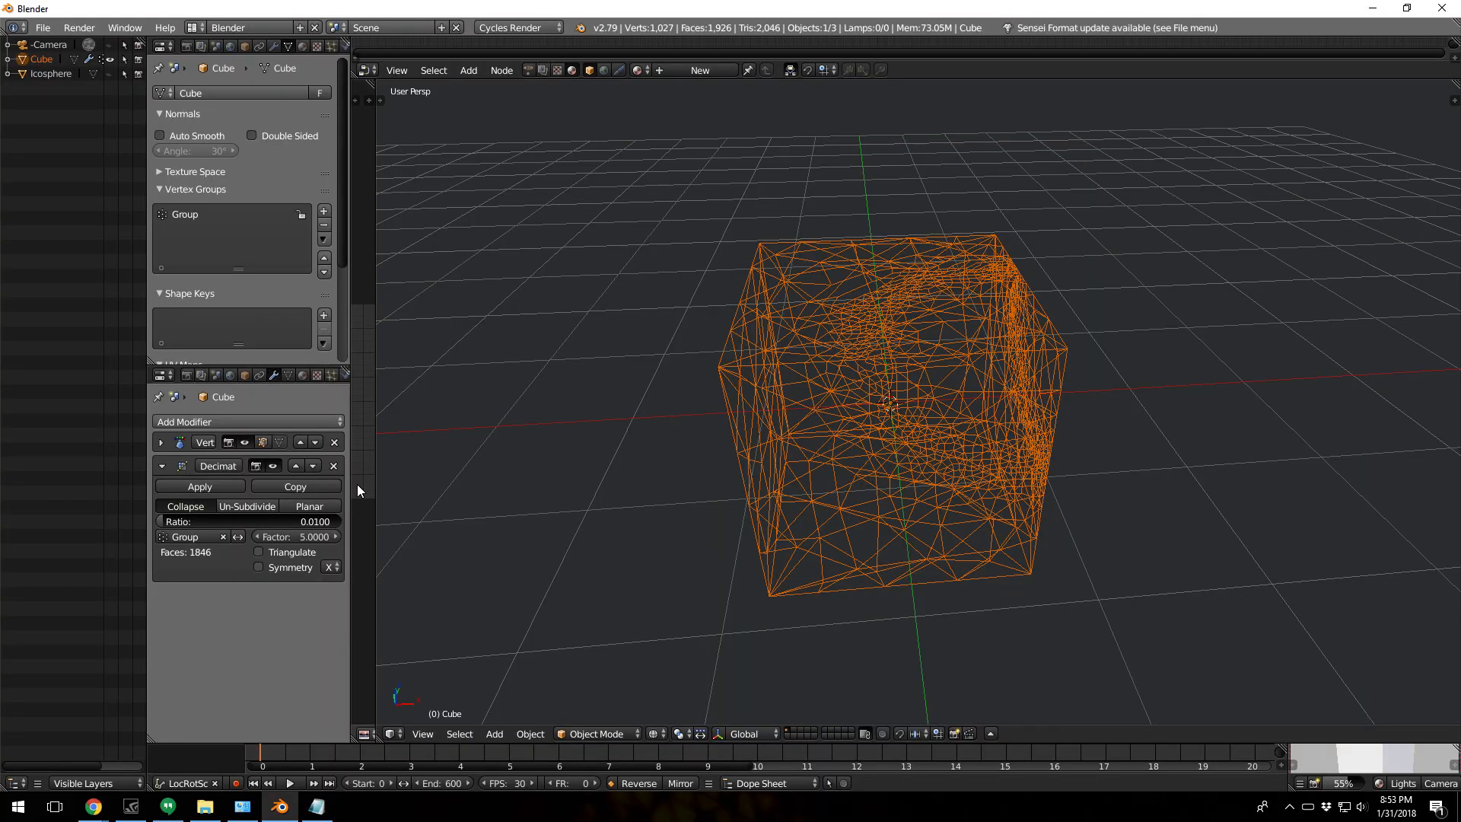
Step: Apply the Vertex Weight Proximity and Decimate modifiers to the cube
{"action": "middle_click_drag", "start_coordinate": [965, 314], "coordinate": [940, 339]}
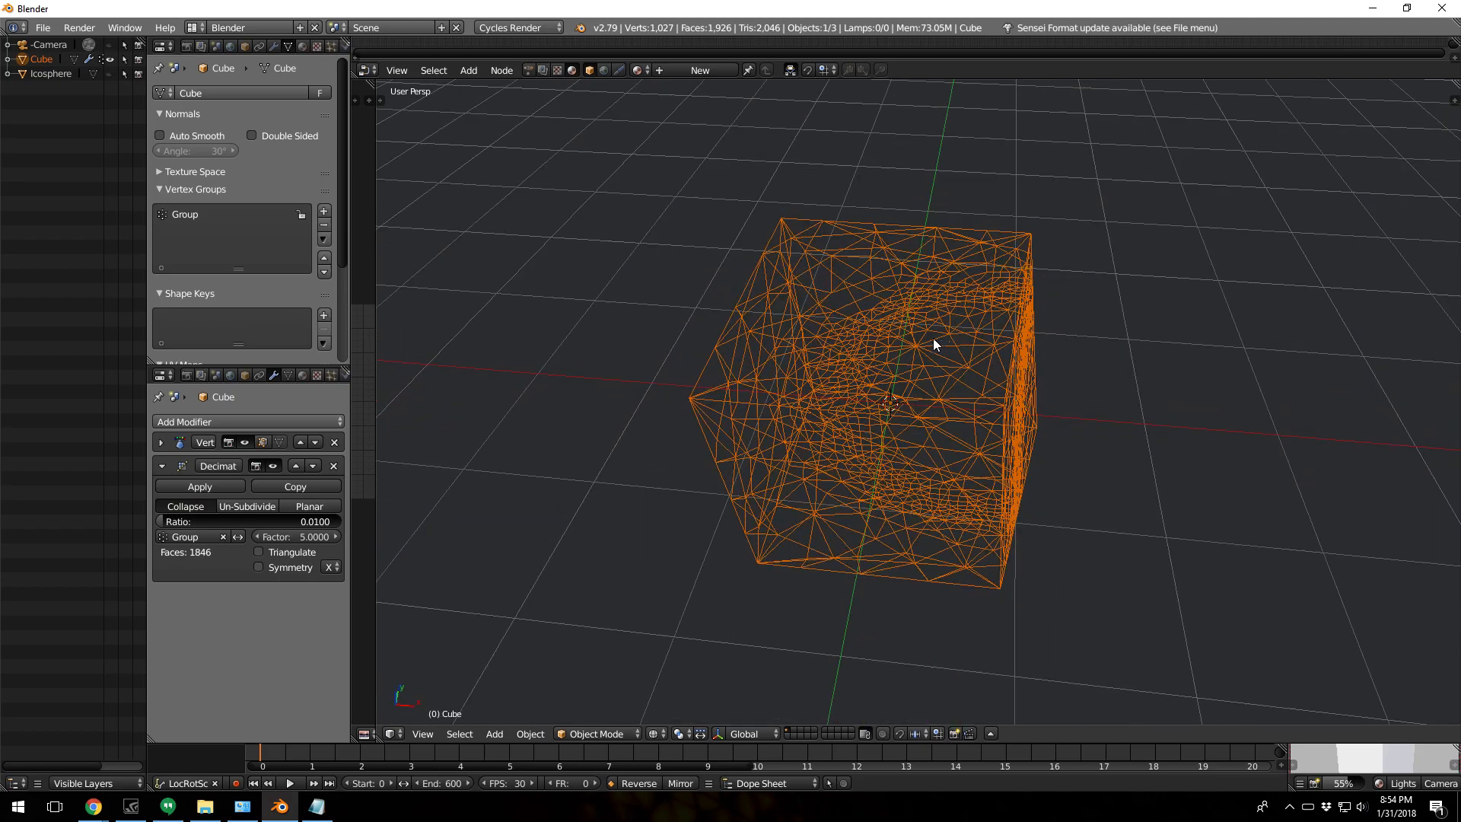
{"action": "left_click", "coordinate": [160, 442]}
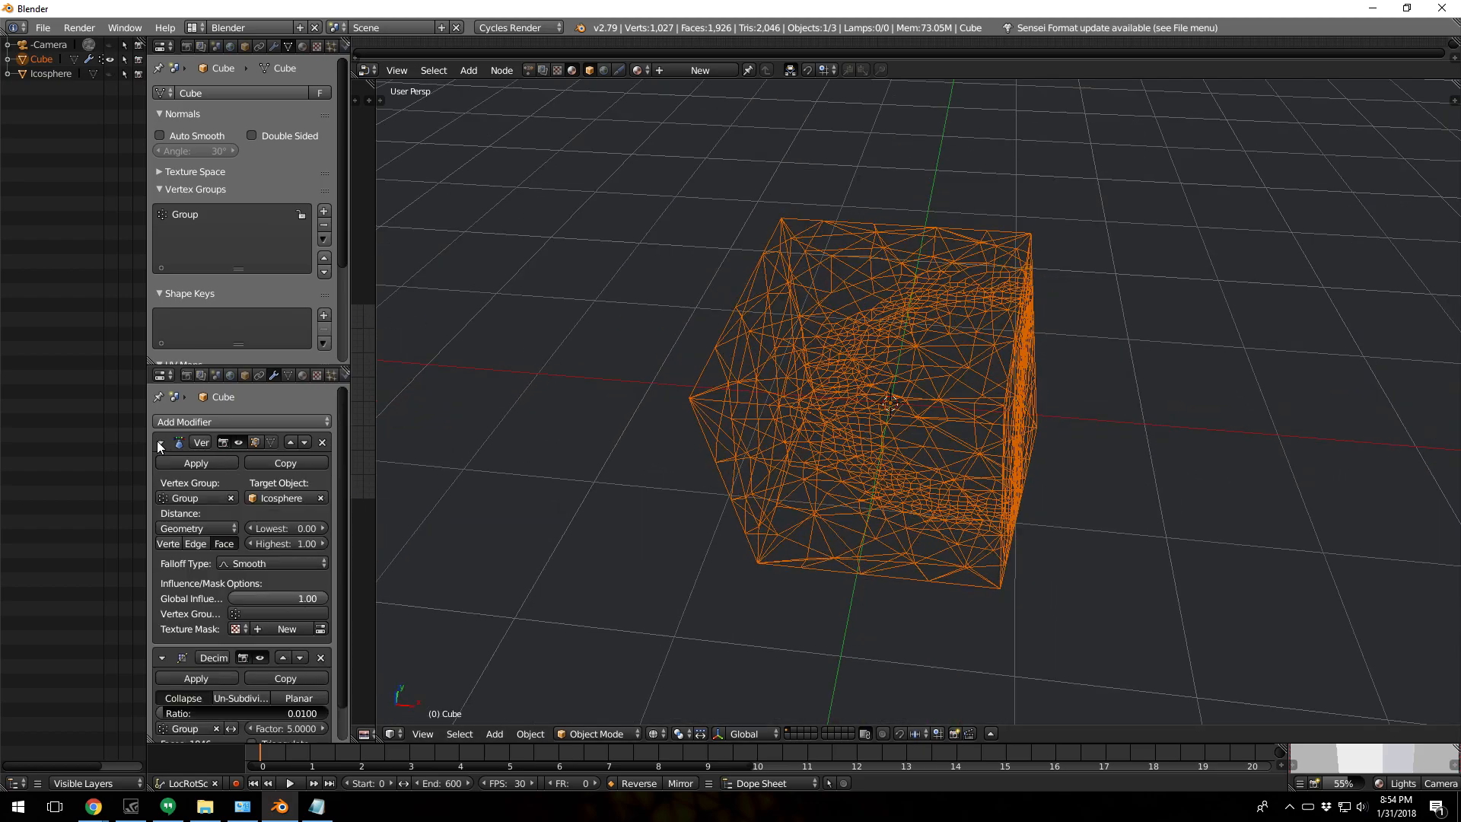
{"action": "left_click", "coordinate": [191, 464]}
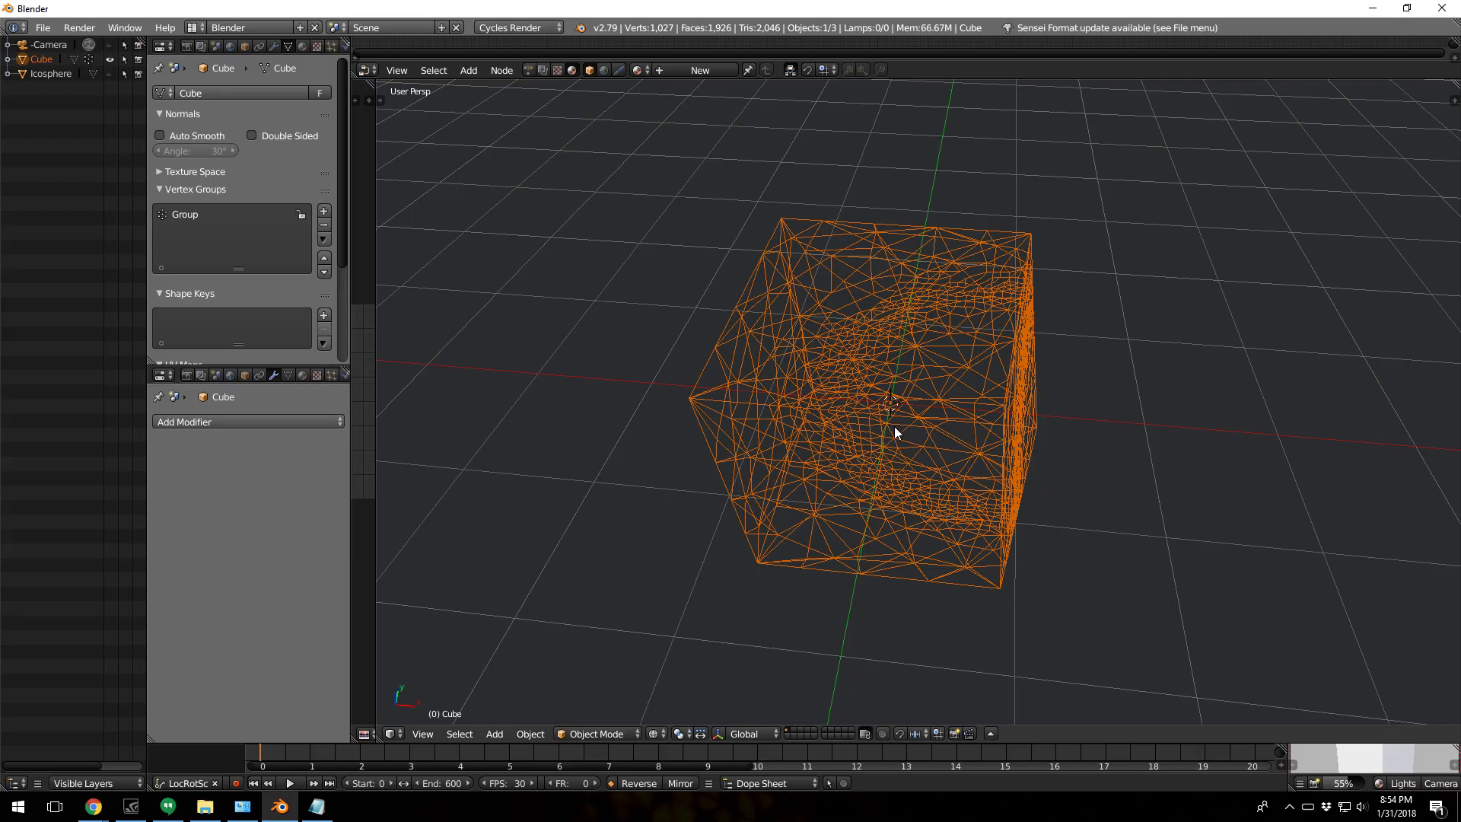
Step: Switch the cube to solid display and examine its decimated mesh density in Edit Mode
{"action": "key", "text": "z"}
{"action": "key", "text": "Tab"}
{"action": "middle_click_drag", "start_coordinate": [893, 426], "coordinate": [944, 404]}
{"action": "scroll", "coordinate": [913, 413], "scroll_direction": "up", "scroll_amount": 4}
{"action": "scroll", "coordinate": [886, 411], "scroll_direction": "down", "scroll_amount": 3}
{"action": "scroll", "coordinate": [880, 403], "scroll_direction": "up", "scroll_amount": 4}
{"action": "scroll", "coordinate": [805, 434], "scroll_direction": "down", "scroll_amount": 5}
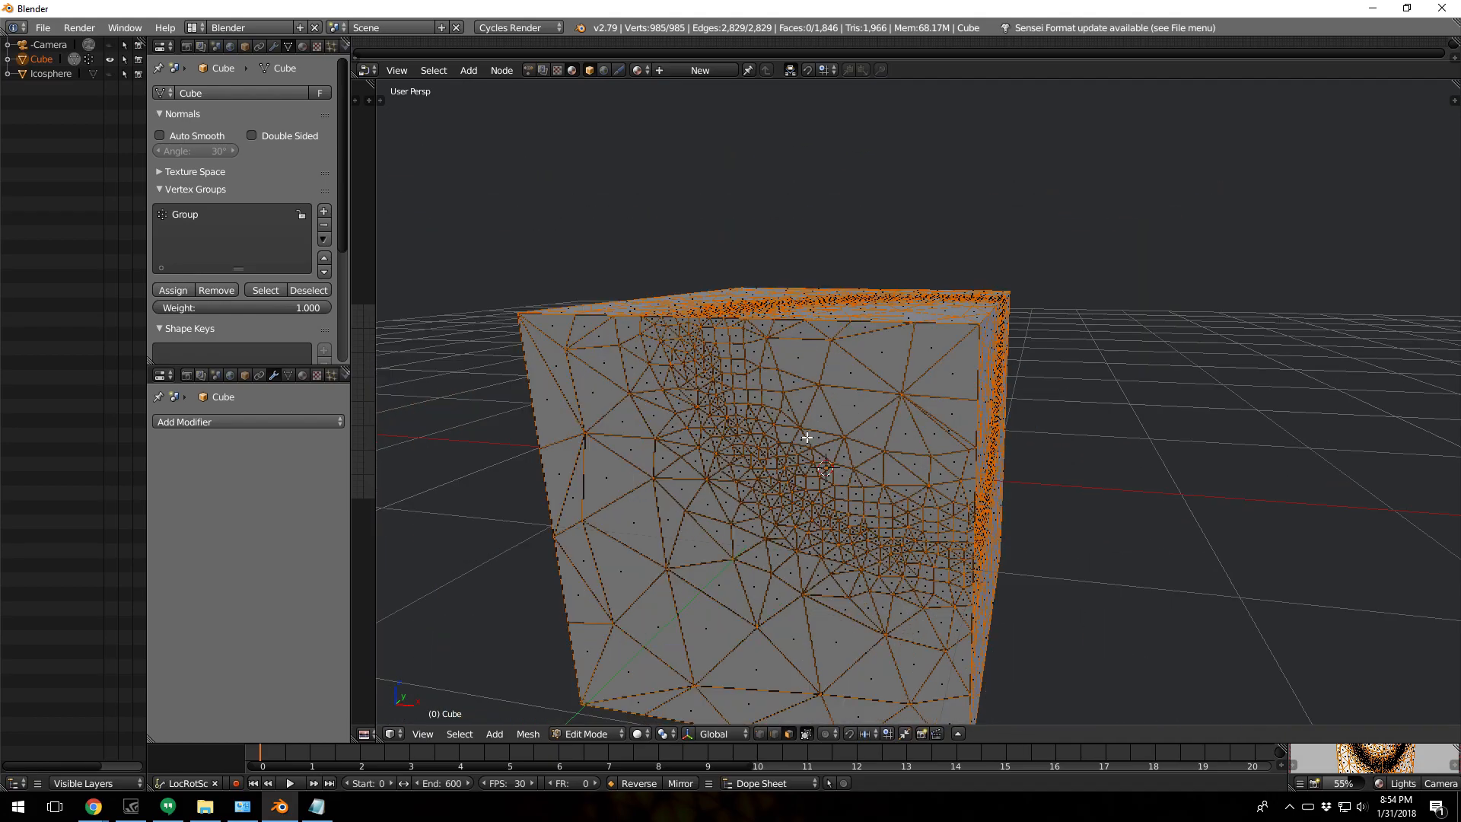
{"action": "key", "text": "Tab"}
{"action": "middle_click_drag", "start_coordinate": [809, 441], "coordinate": [843, 435]}
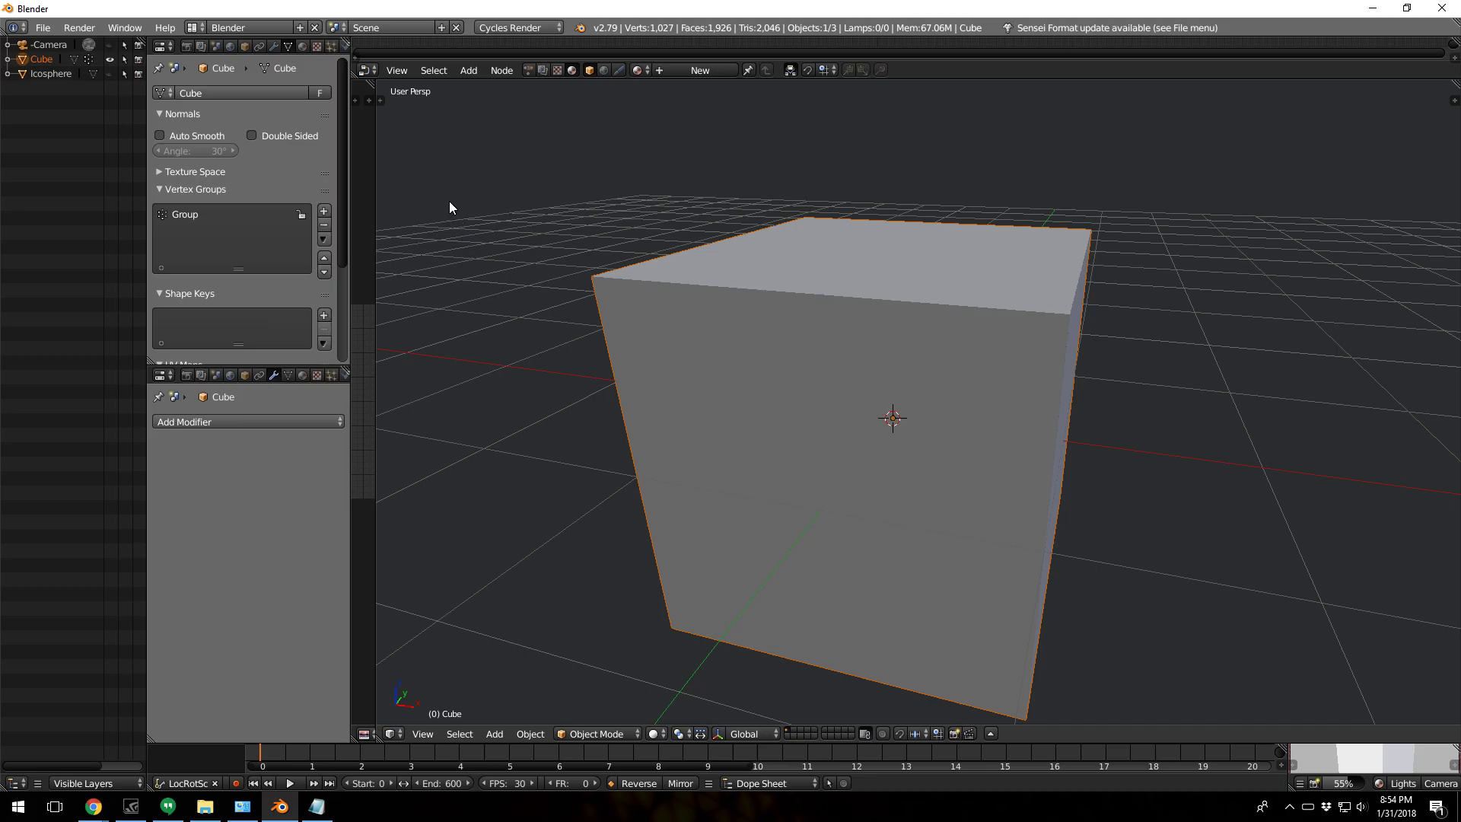
Step: Convert the cube with Tissue Tools' Dual Mesh and check the resulting topology in Edit Mode
{"action": "key", "text": "t"}
{"action": "key", "text": "n"}
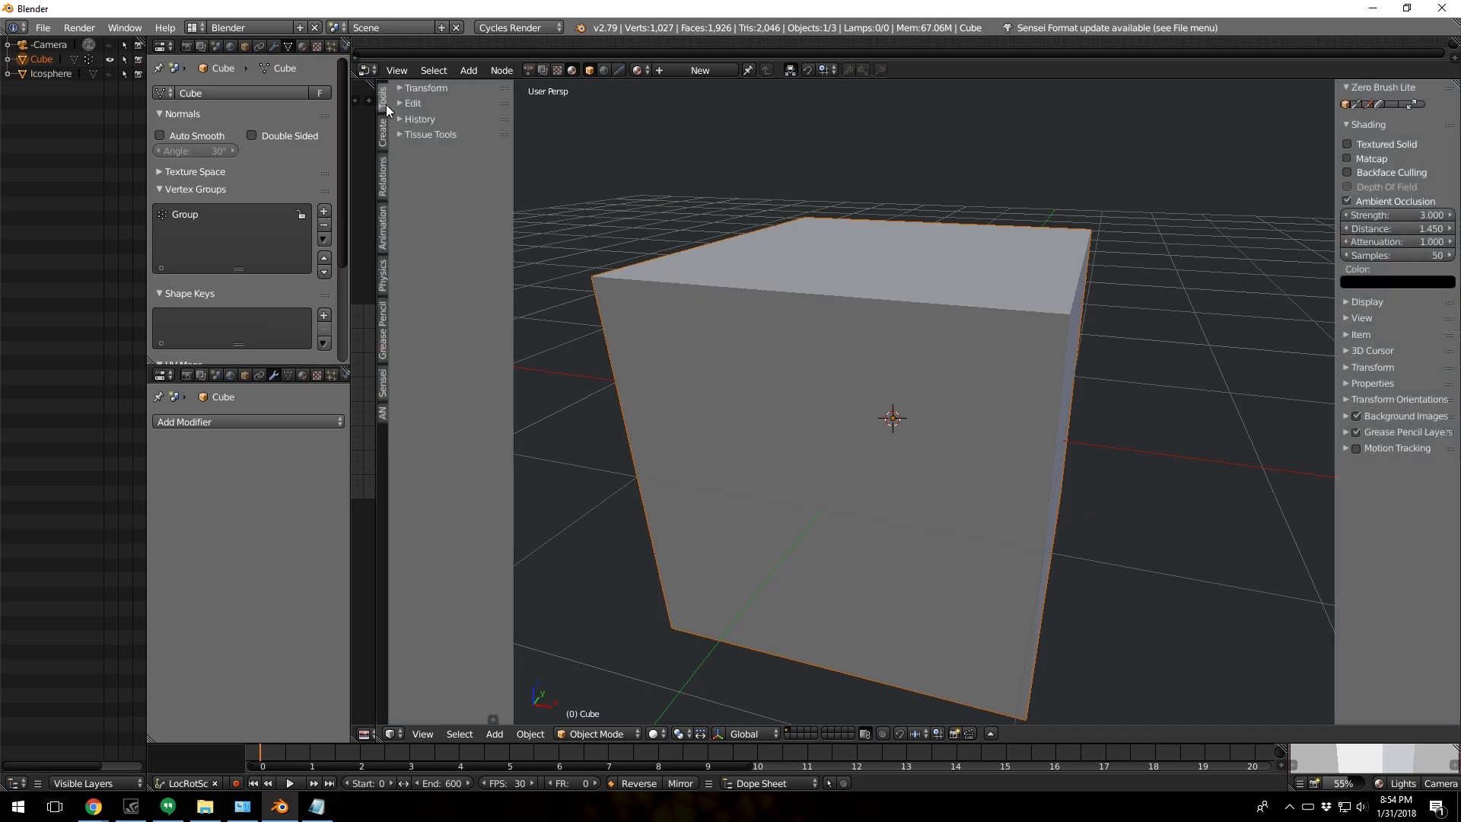
{"action": "left_click", "coordinate": [401, 134]}
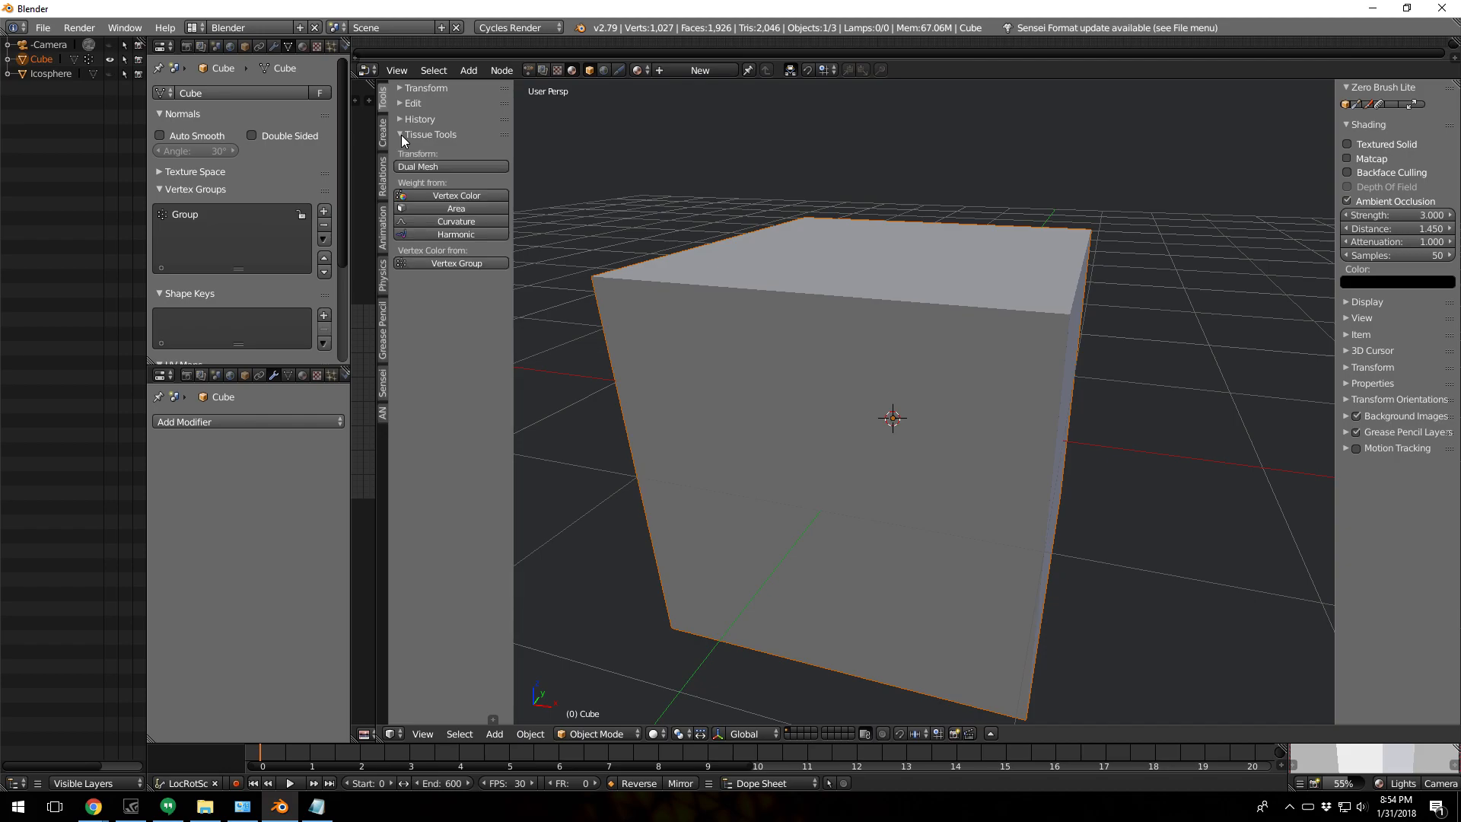
{"action": "left_click", "coordinate": [412, 166]}
{"action": "key", "text": "Tab"}
{"action": "middle_click_drag", "start_coordinate": [949, 418], "coordinate": [870, 417]}
{"action": "key", "text": "Tab"}
{"action": "middle_click_drag", "start_coordinate": [905, 339], "coordinate": [710, 418]}
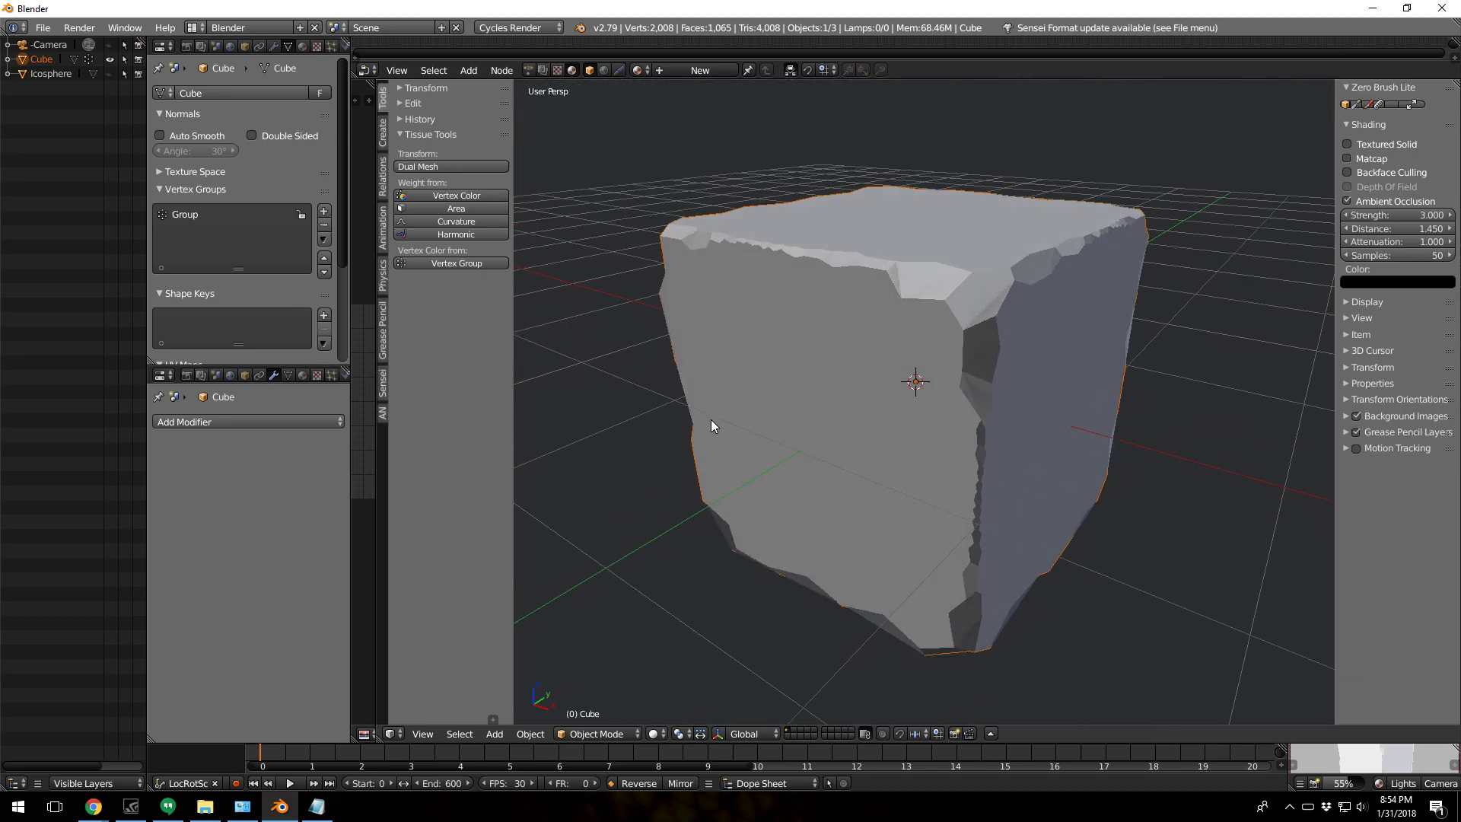
Step: Add a Wireframe modifier to the cube and set its thickness to about 0.0712
{"action": "left_click", "coordinate": [256, 421]}
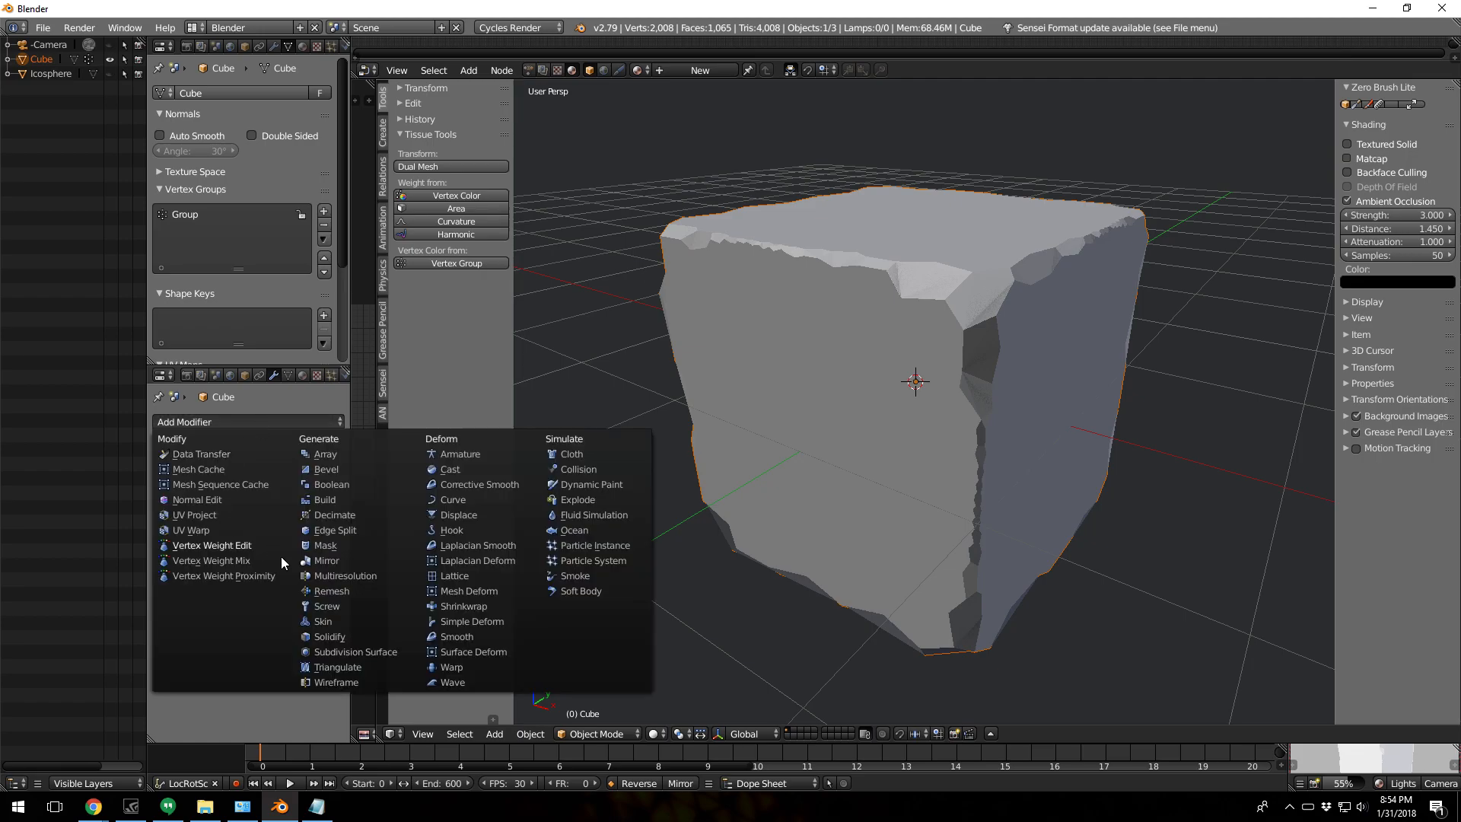
{"action": "left_click", "coordinate": [315, 678]}
{"action": "middle_click_drag", "start_coordinate": [845, 414], "coordinate": [912, 395]}
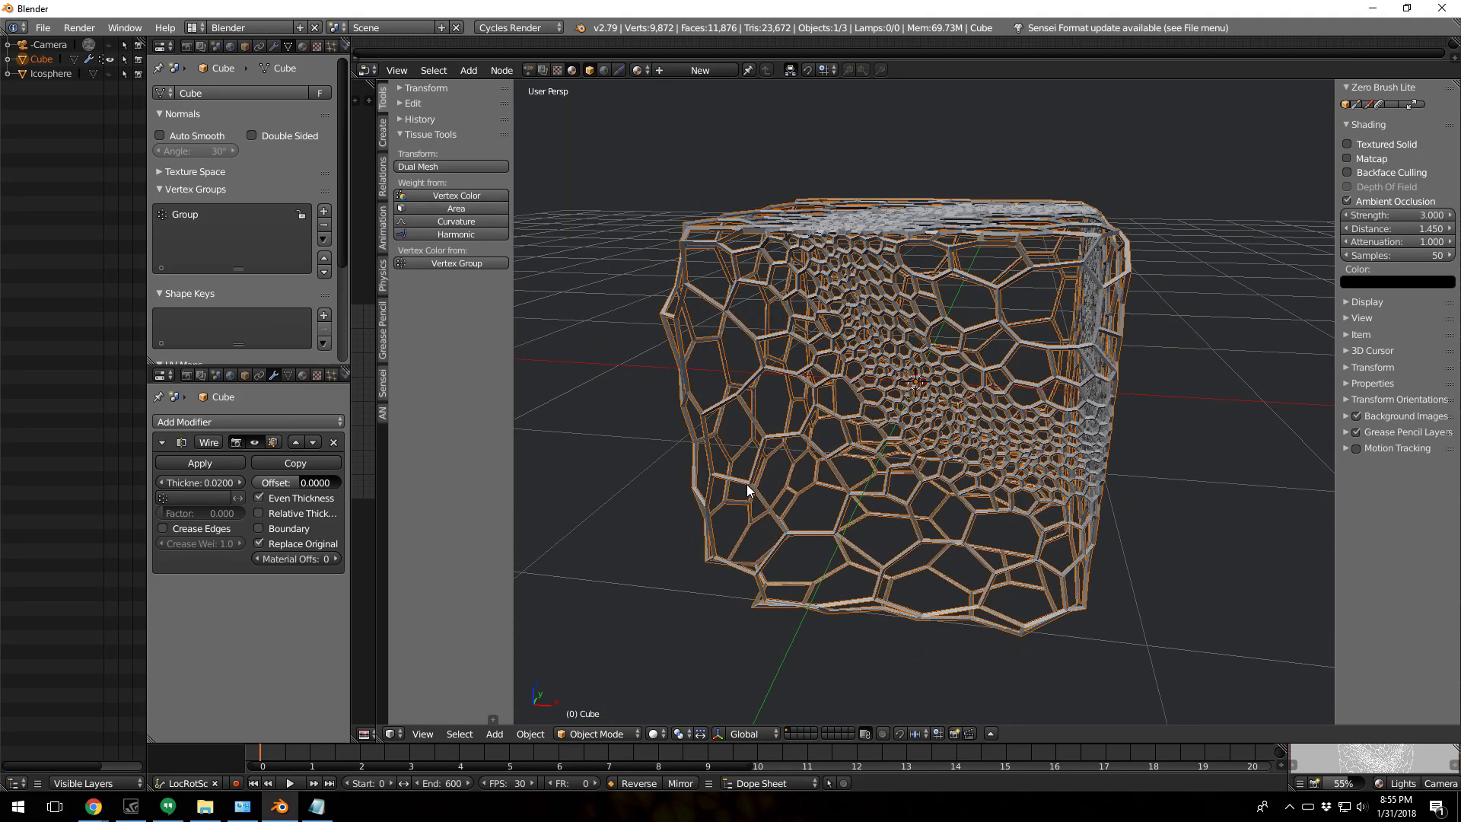
{"action": "middle_click_drag", "start_coordinate": [773, 543], "coordinate": [912, 391]}
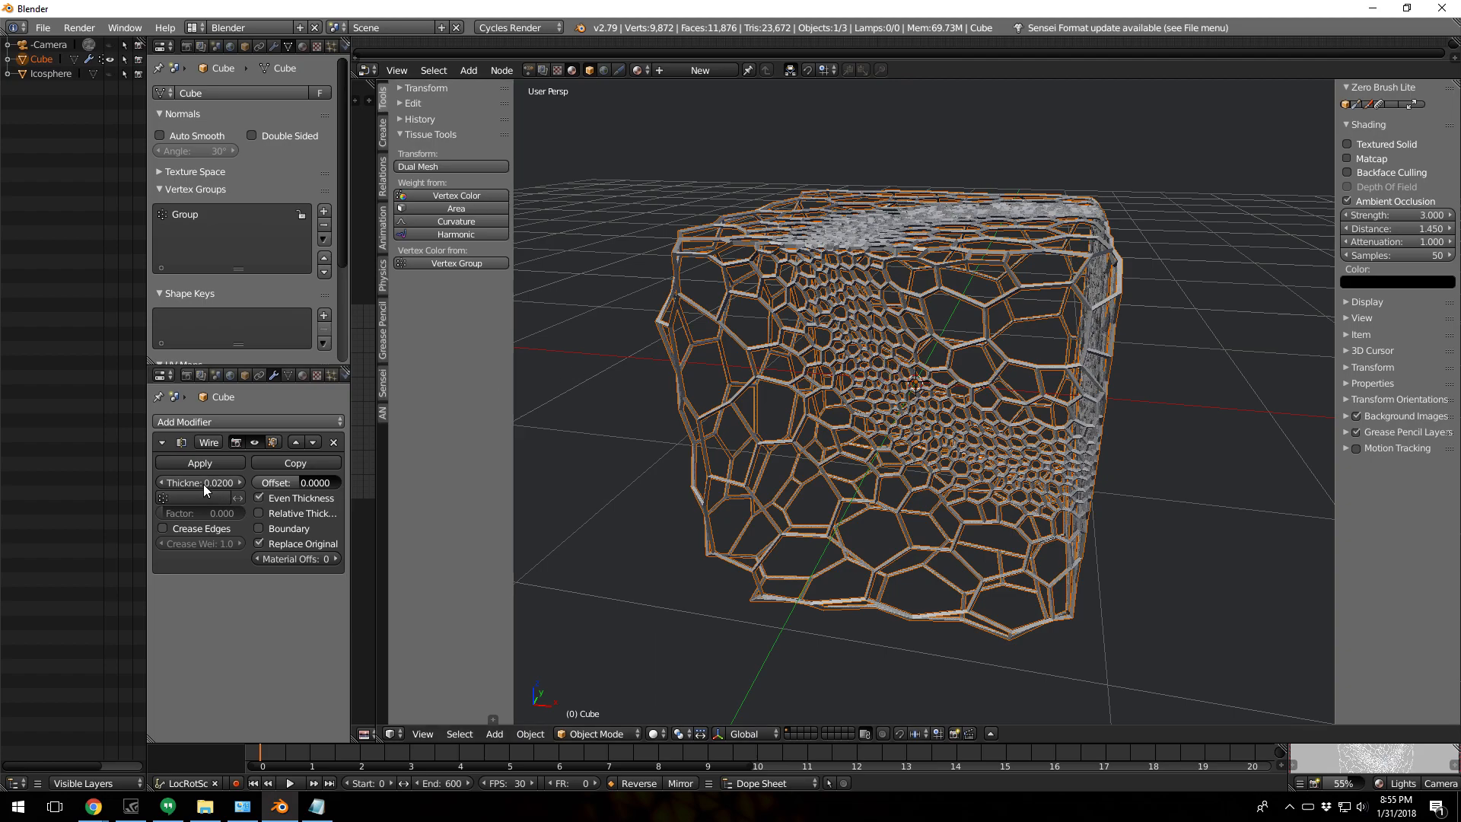
{"action": "mouse_move", "coordinate": [186, 484]}
{"action": "left_mouse_down"}
{"action": "mouse_move", "coordinate": [262, 484]}
{"action": "mouse_move", "coordinate": [212, 484]}
{"action": "left_mouse_up"}
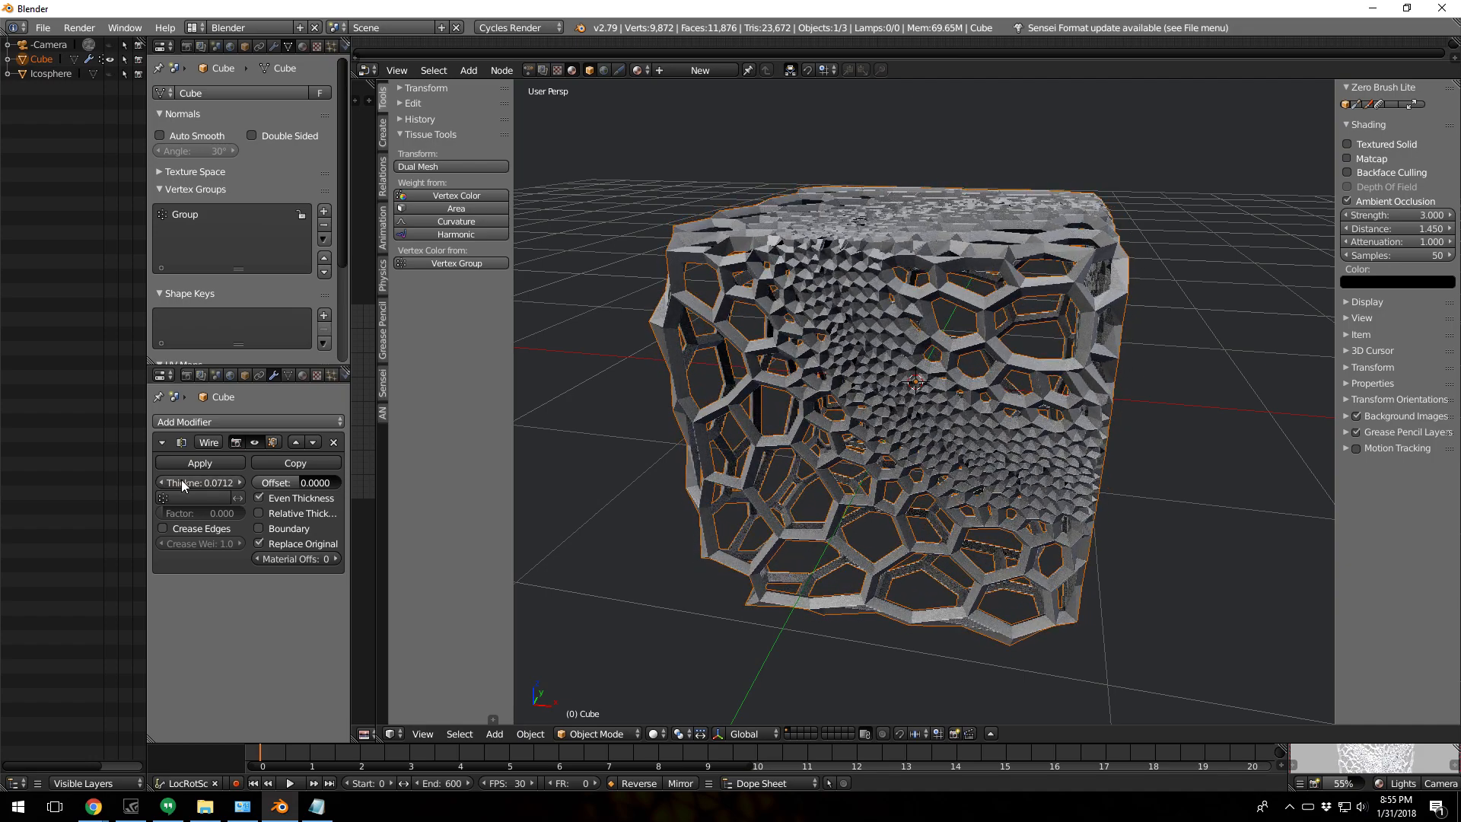
Step: Try Relative Thickness on the Wireframe modifier at about 0.9391, and return to non-relative thickness at about 0.0730
{"action": "left_click", "coordinate": [282, 515]}
{"action": "left_click_drag", "start_coordinate": [176, 482], "coordinate": [324, 482]}
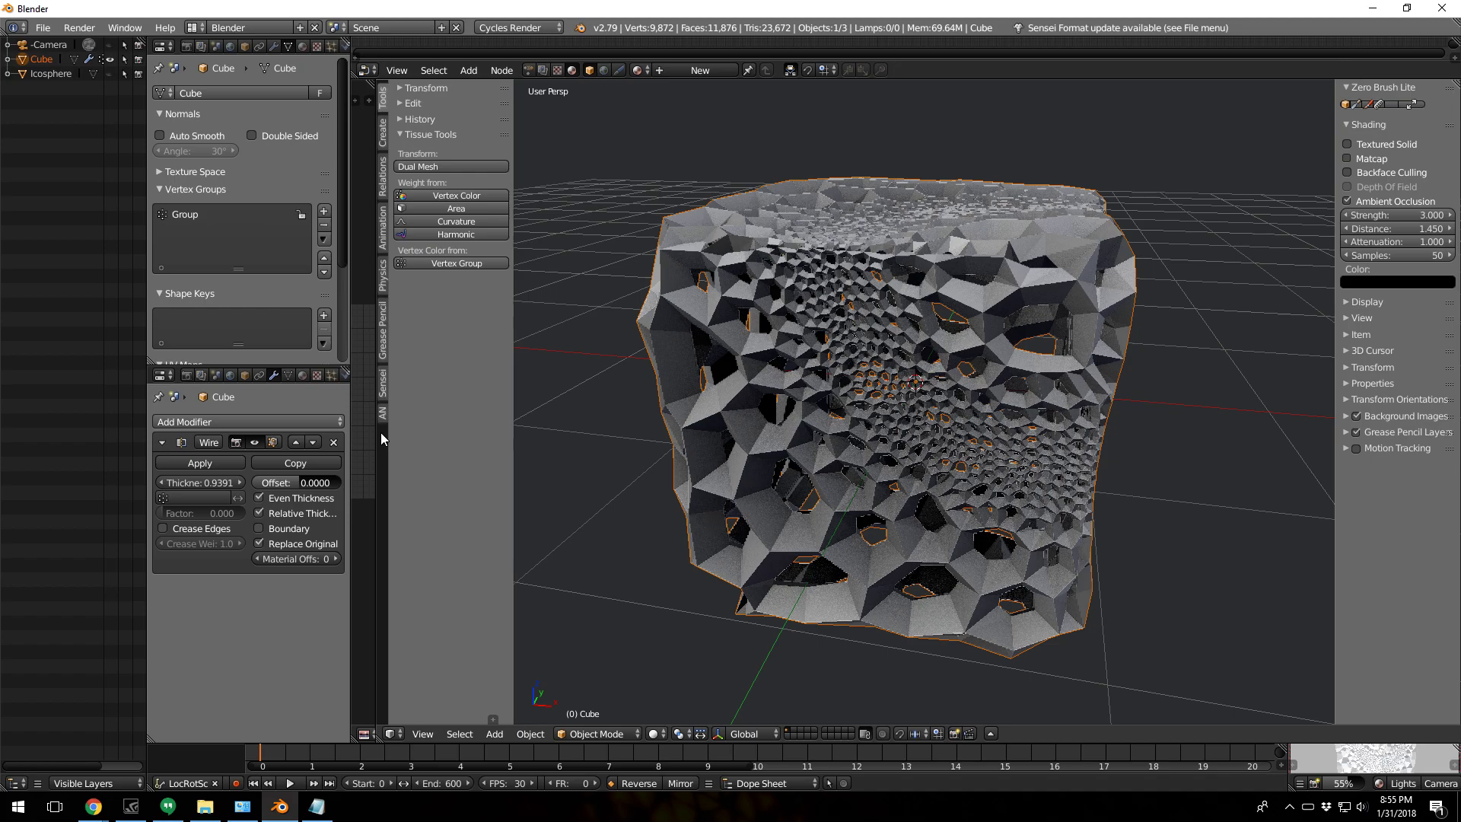
{"action": "mouse_move", "coordinate": [203, 482]}
{"action": "left_mouse_down"}
{"action": "mouse_move", "coordinate": [16, 483]}
{"action": "mouse_move", "coordinate": [180, 495]}
{"action": "left_mouse_up"}
{"action": "left_click", "coordinate": [259, 513]}
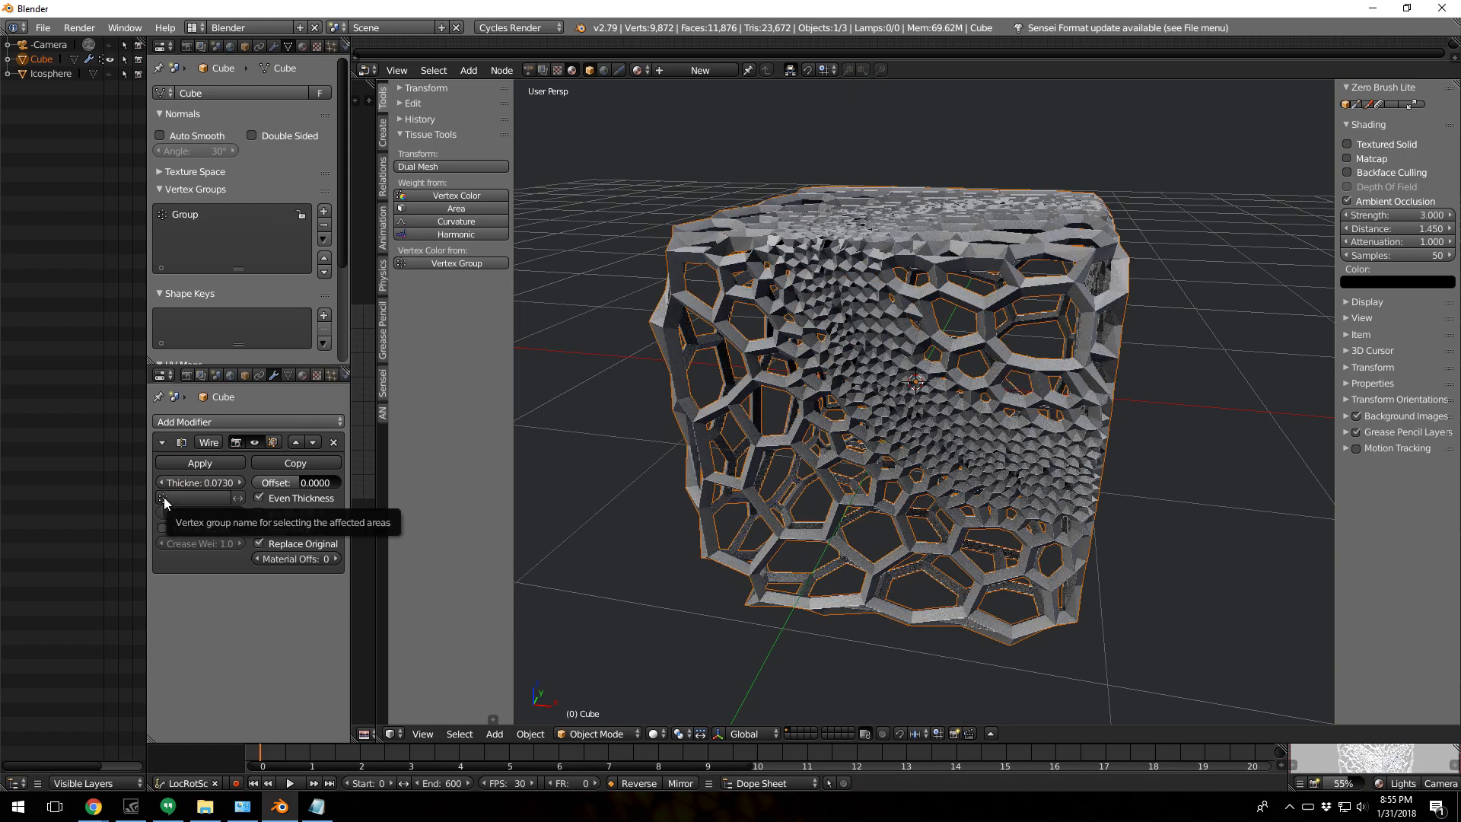
Step: Limit the Wireframe modifier with the vertex group Group and set its thickness to about 0.1846
{"action": "left_click", "coordinate": [163, 496]}
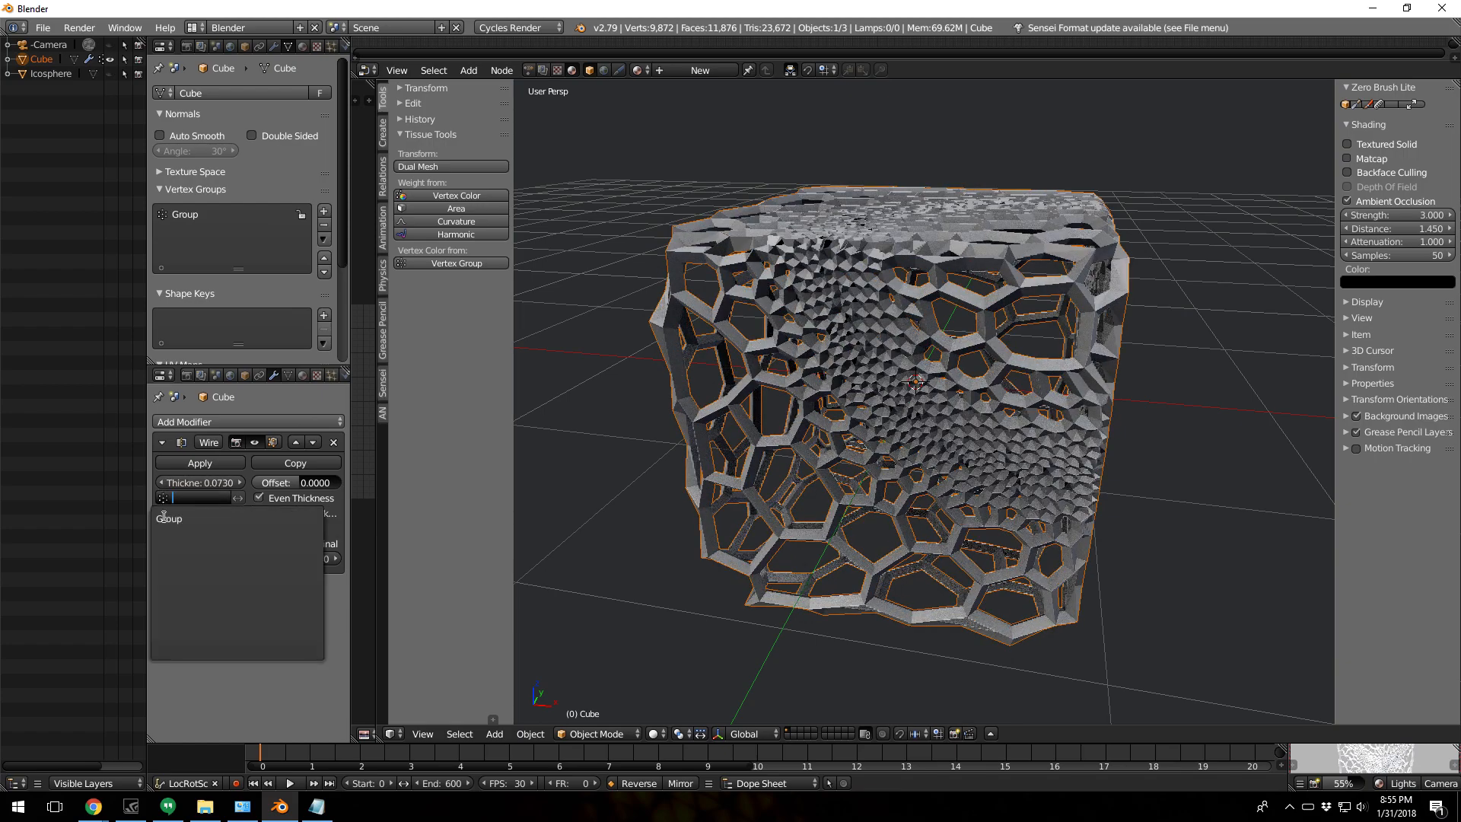
{"action": "left_click", "coordinate": [168, 518]}
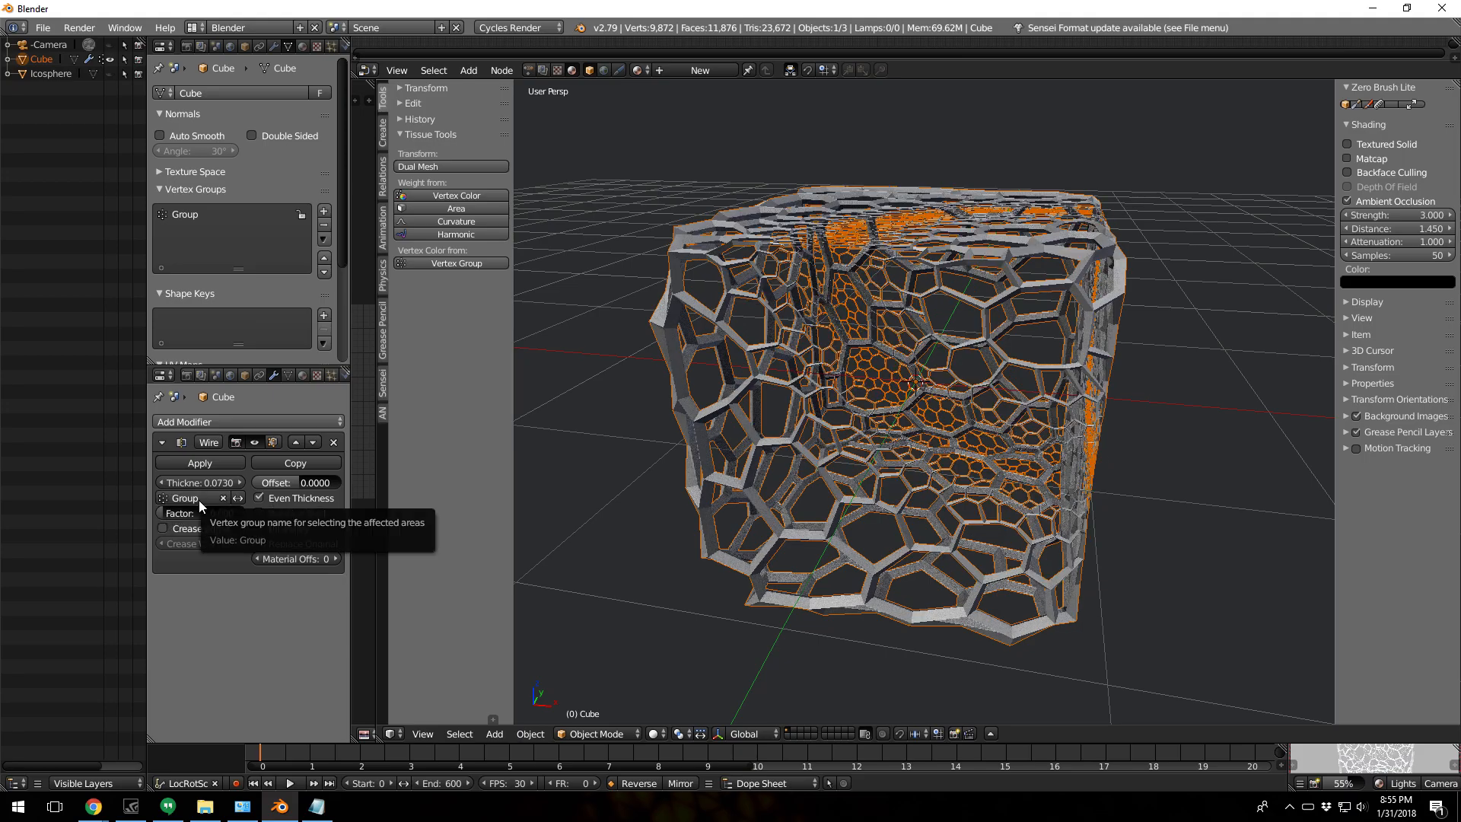
{"action": "mouse_move", "coordinate": [878, 446]}
{"action": "middle_mouse_down"}
{"action": "mouse_move", "coordinate": [900, 405]}
{"action": "mouse_move", "coordinate": [962, 408]}
{"action": "mouse_move", "coordinate": [878, 481]}
{"action": "mouse_move", "coordinate": [892, 456]}
{"action": "middle_mouse_up"}
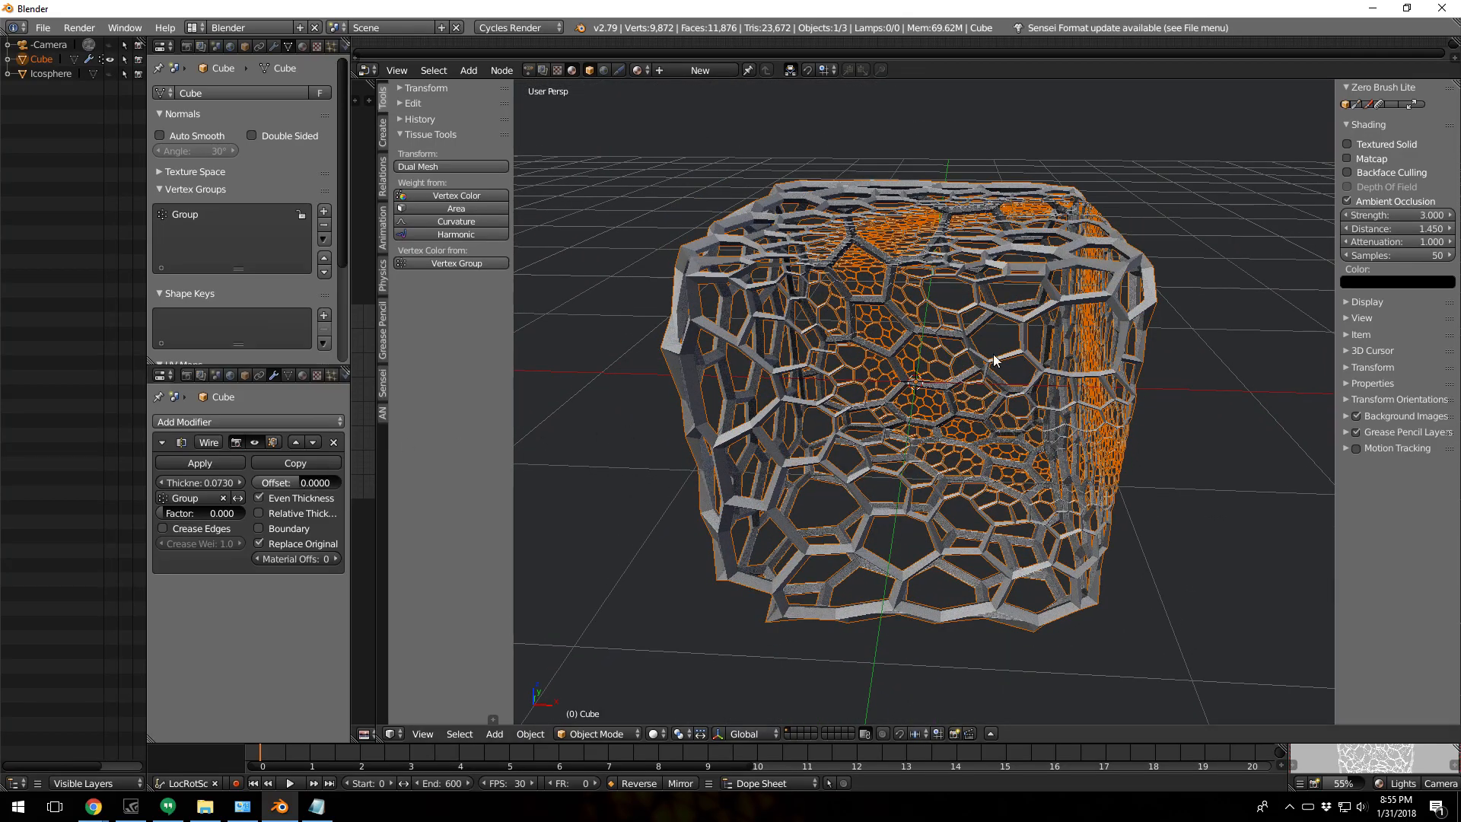
{"action": "scroll", "coordinate": [858, 400], "scroll_direction": "up", "scroll_amount": 3}
{"action": "left_click_drag", "start_coordinate": [175, 484], "coordinate": [260, 483]}
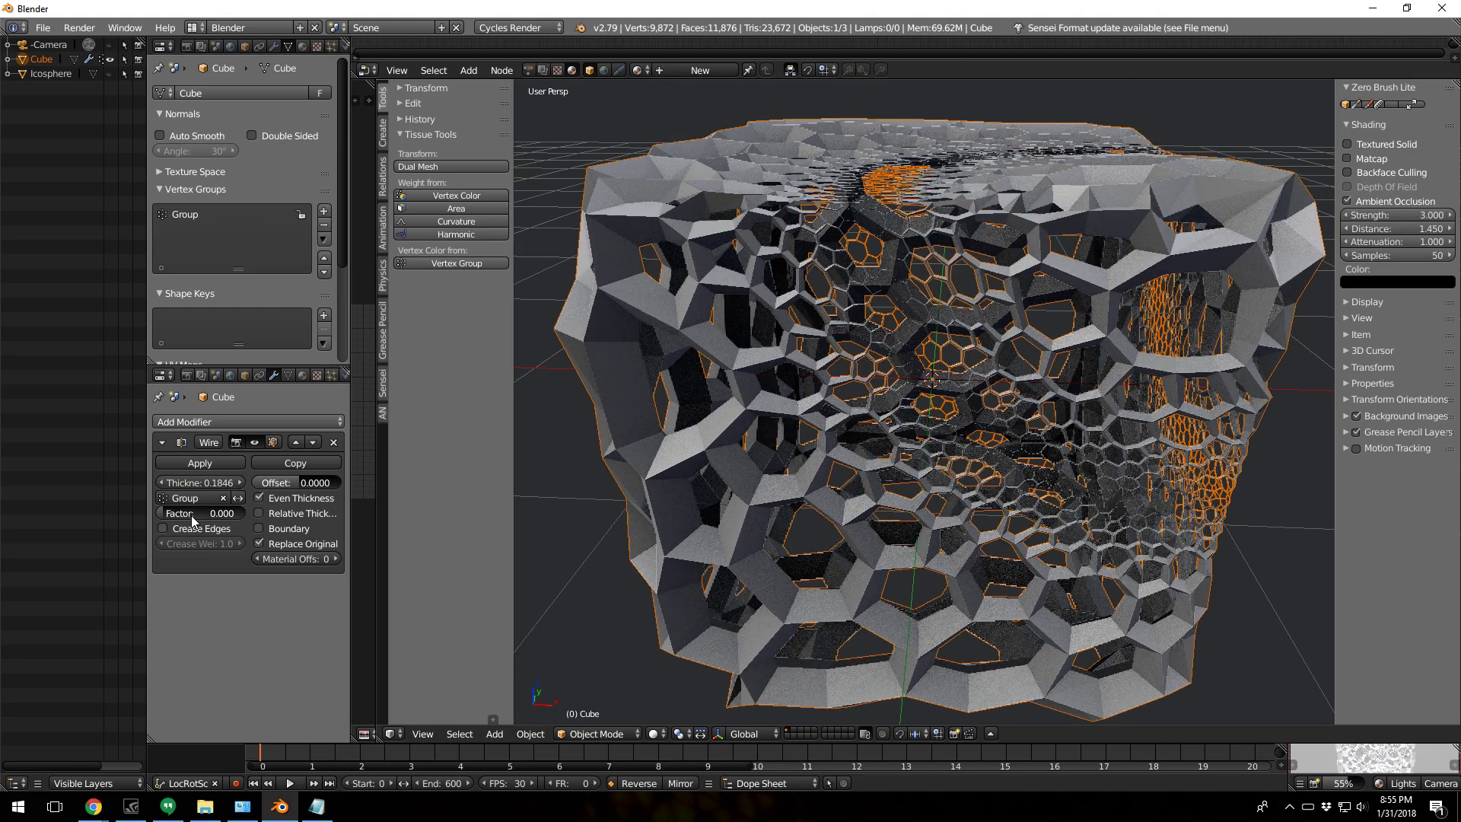
Step: Set the Wireframe modifier's vertex group factor to 0.110 and add a level 2 Subdivision Surface modifier to the cube
{"action": "mouse_move", "coordinate": [171, 513]}
{"action": "left_mouse_down"}
{"action": "mouse_move", "coordinate": [205, 513]}
{"action": "mouse_move", "coordinate": [181, 514]}
{"action": "left_mouse_up"}
{"action": "middle_click_drag", "start_coordinate": [875, 426], "coordinate": [886, 475]}
{"action": "middle_click_drag", "start_coordinate": [904, 444], "coordinate": [862, 421]}
{"action": "key", "text": "ctrl+2"}
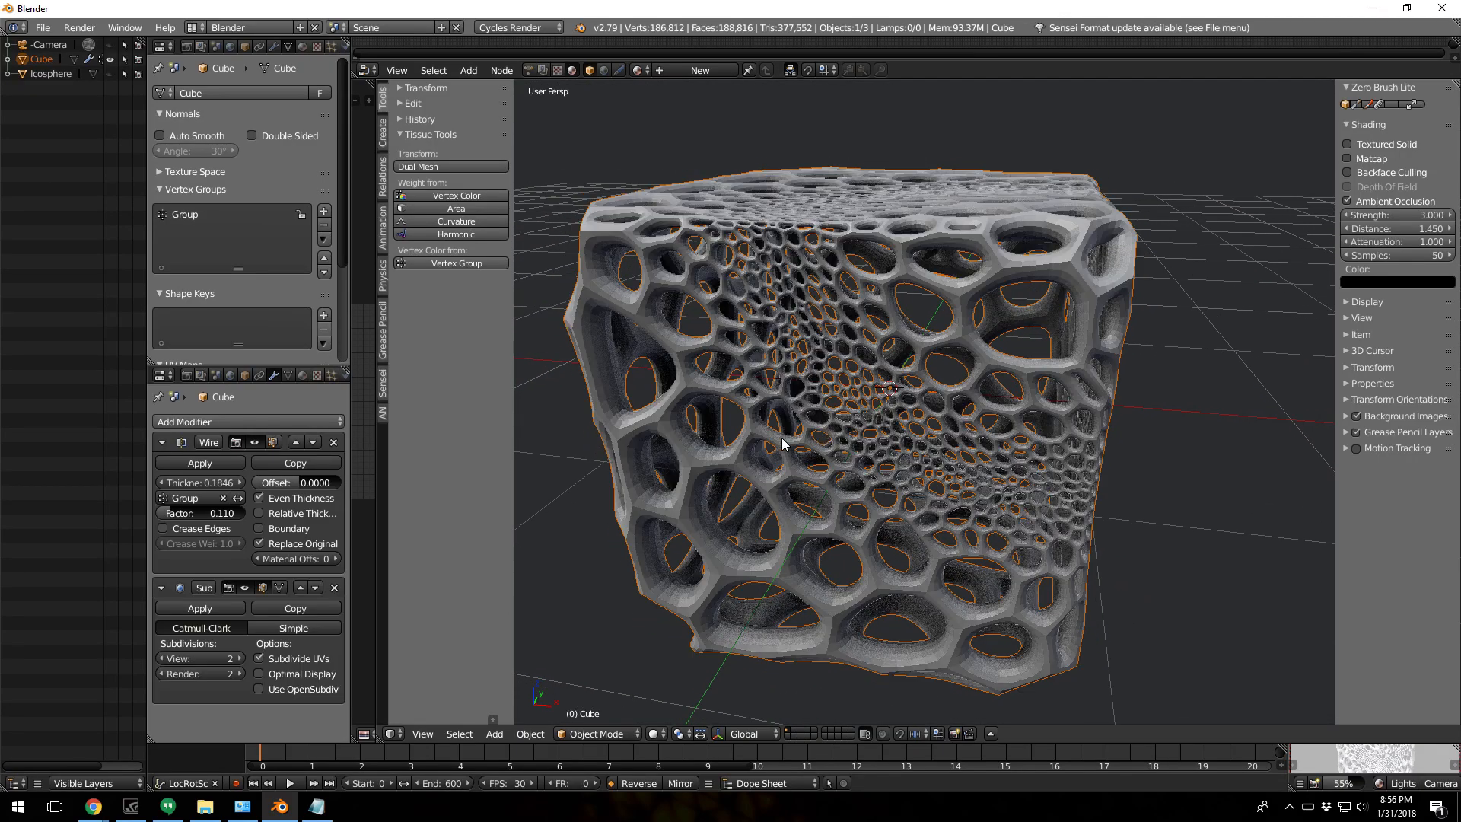
{"action": "mouse_move", "coordinate": [875, 401]}
{"action": "middle_mouse_down"}
{"action": "mouse_move", "coordinate": [853, 373]}
{"action": "mouse_move", "coordinate": [887, 378]}
{"action": "mouse_move", "coordinate": [852, 407]}
{"action": "middle_mouse_up"}
{"action": "middle_click_drag", "start_coordinate": [1069, 368], "coordinate": [982, 410]}
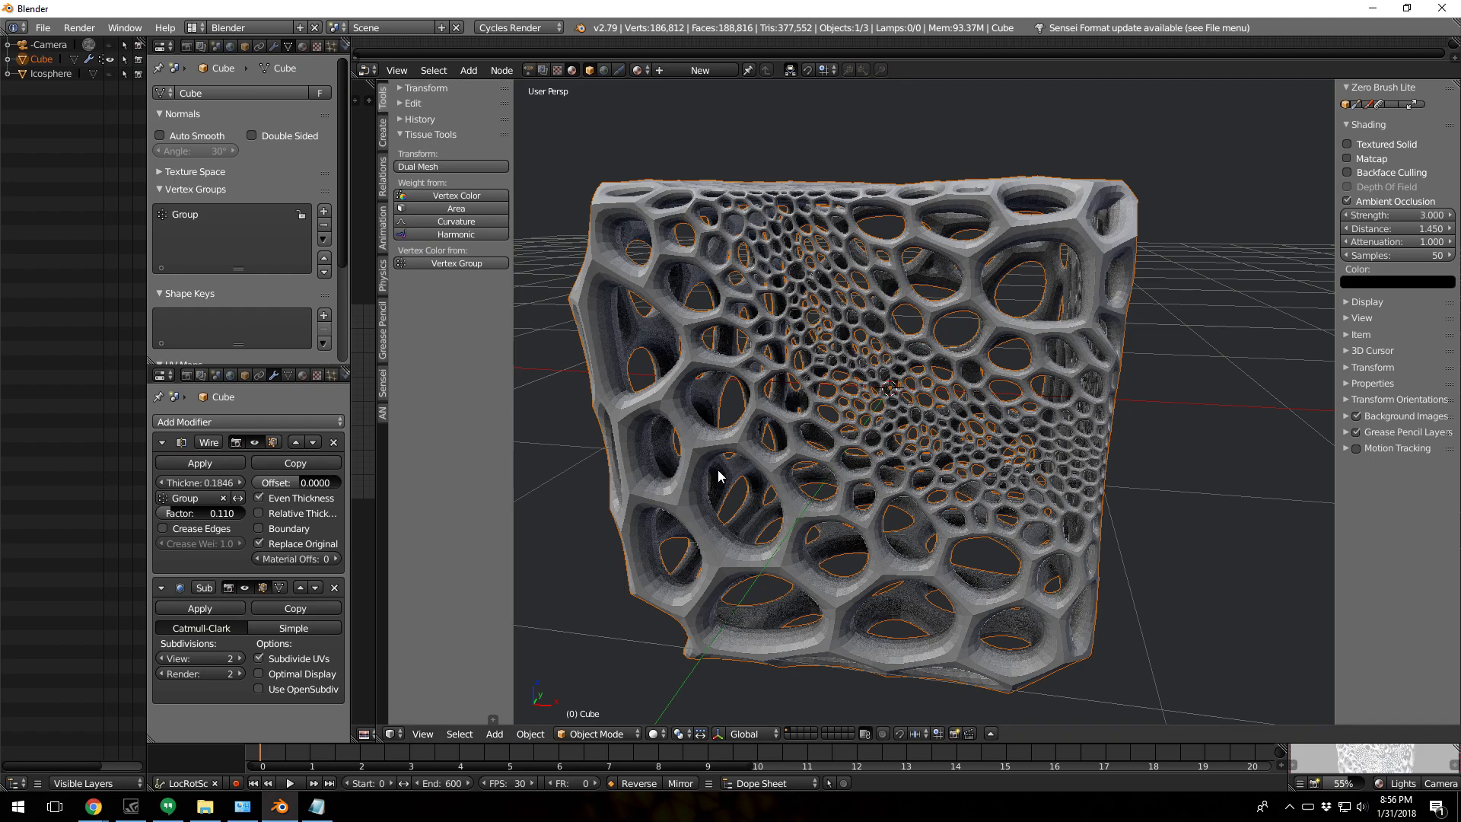
Step: Add a plane mesh beneath the cube and scale it up uniformly into a large floor
{"action": "middle_click_drag", "start_coordinate": [832, 572], "coordinate": [875, 504]}
{"action": "key", "text": "shift+a"}
{"action": "mouse_move", "coordinate": [861, 504]}
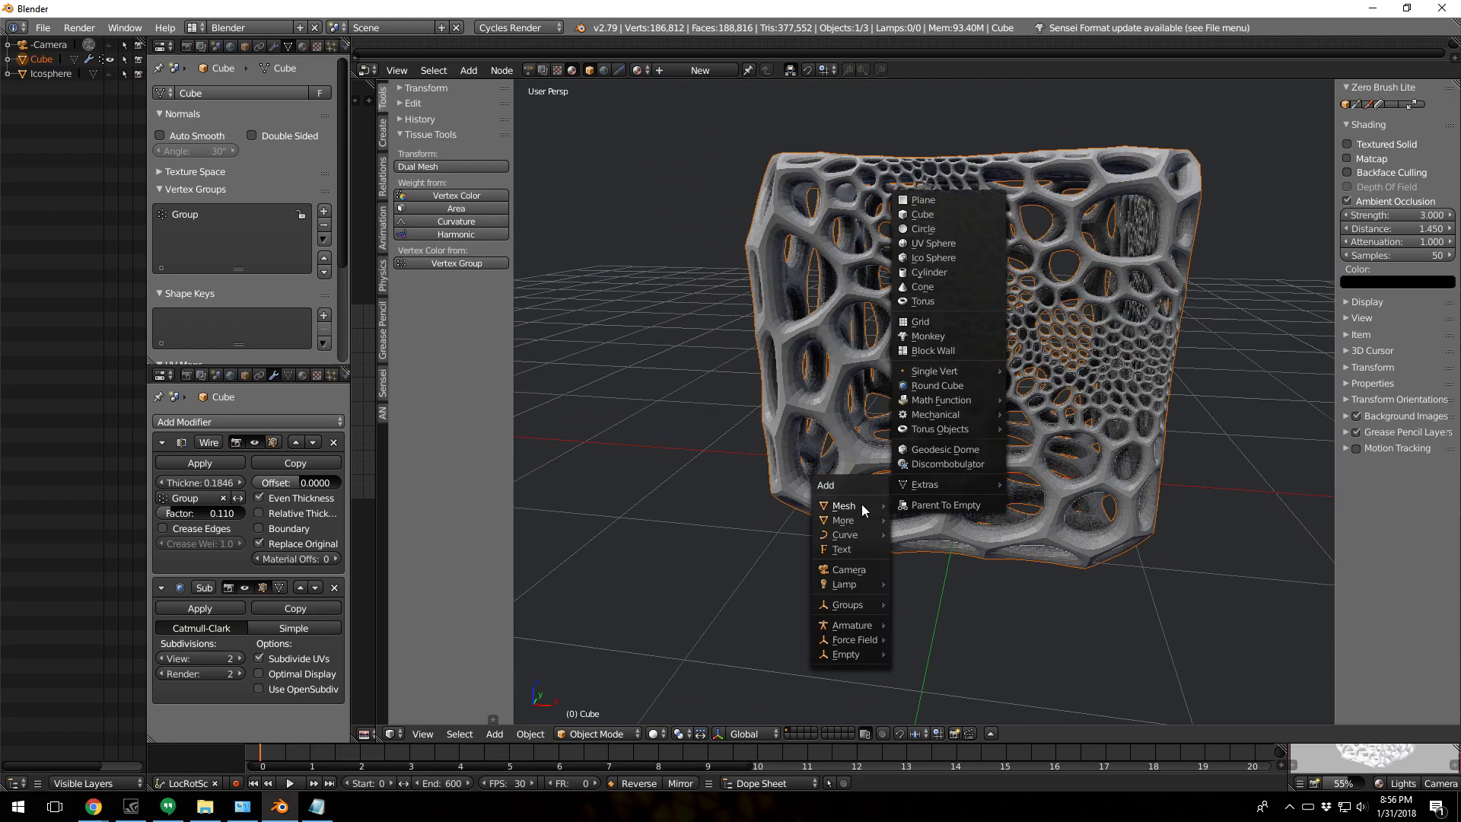
{"action": "left_click", "coordinate": [947, 205]}
{"action": "key", "text": "s"}
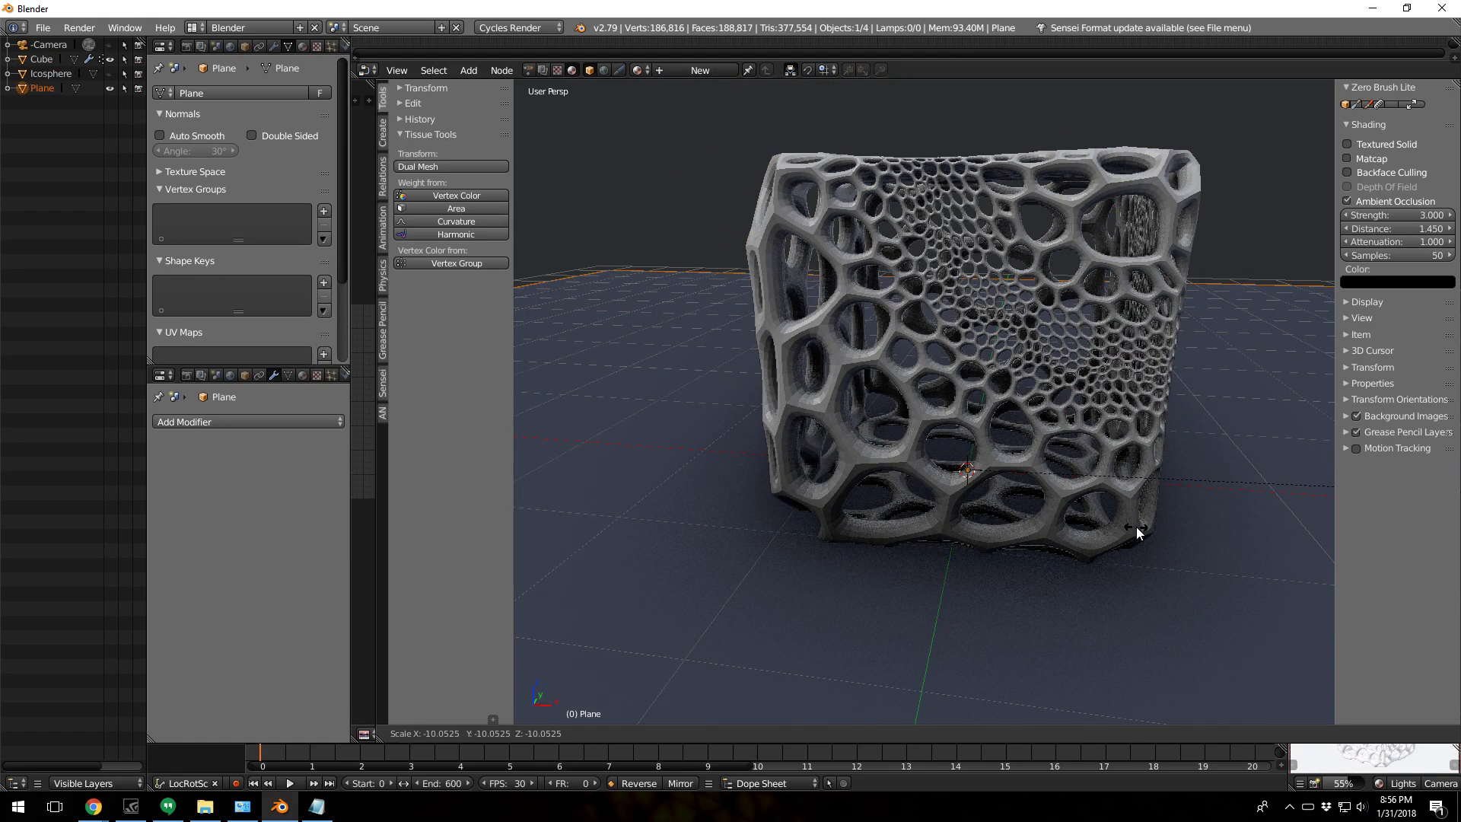
{"action": "left_click", "coordinate": [742, 487]}
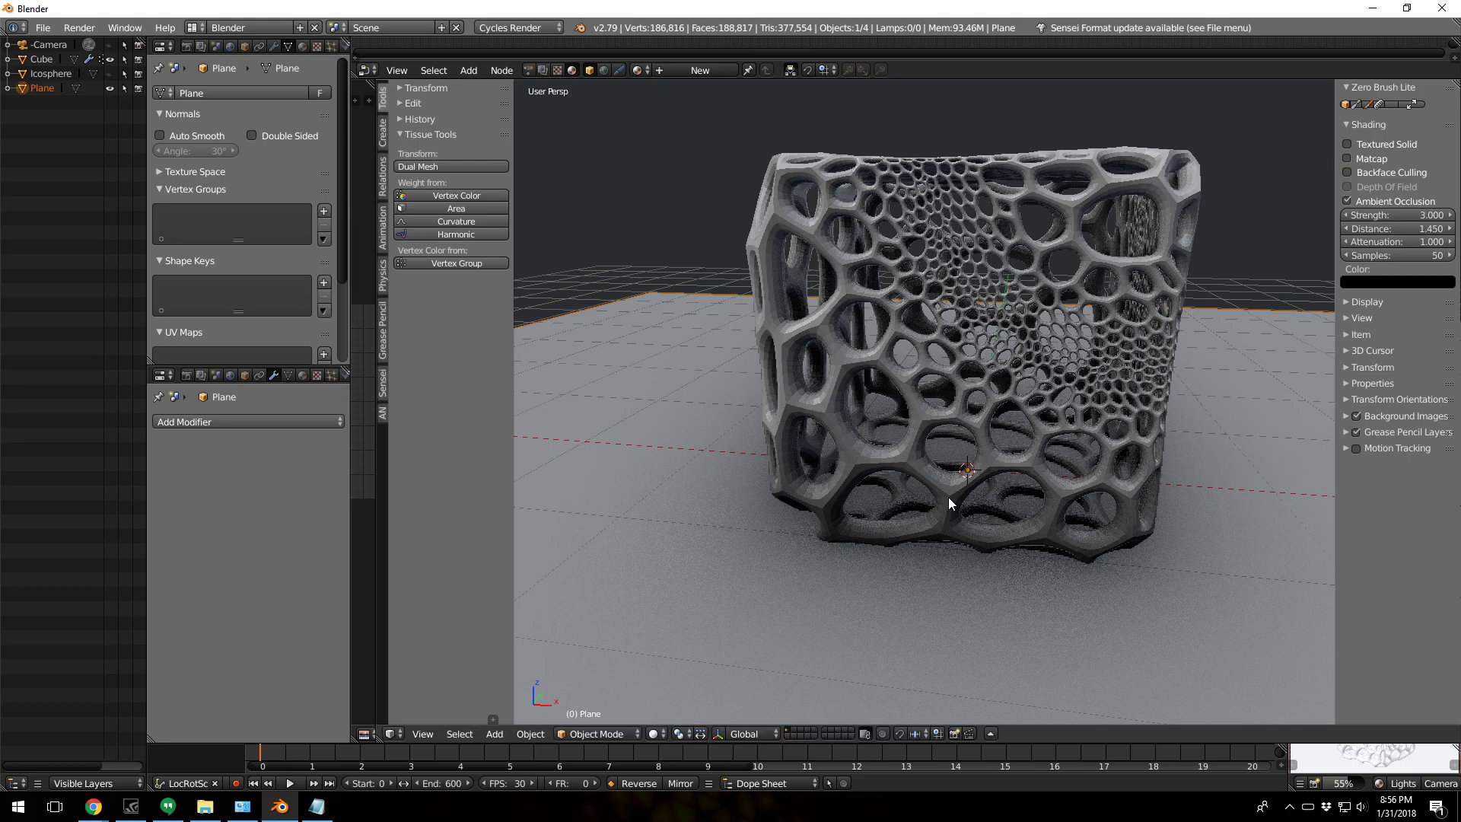
{"action": "key", "text": "s"}
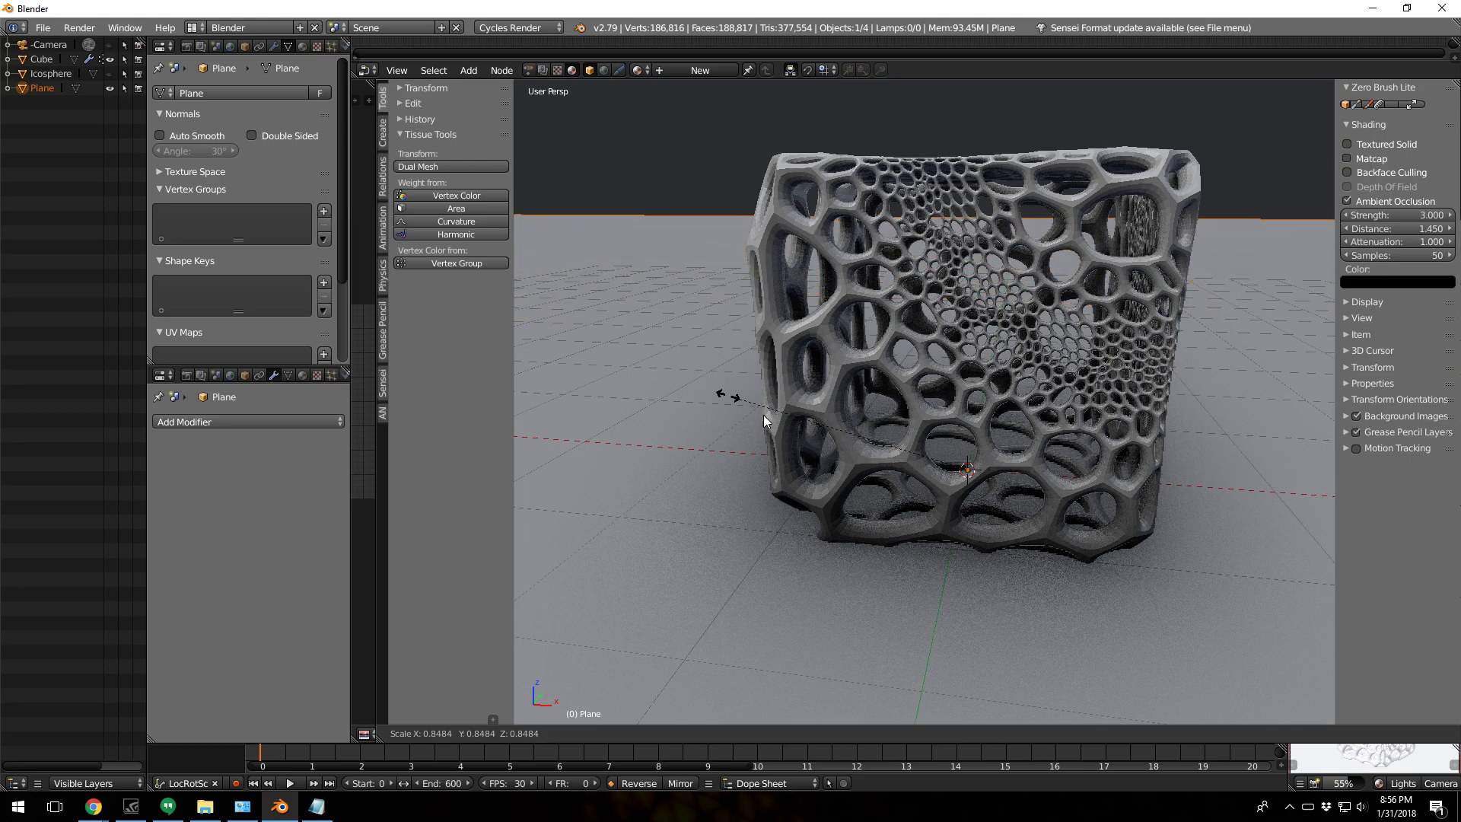
{"action": "left_click", "coordinate": [824, 490]}
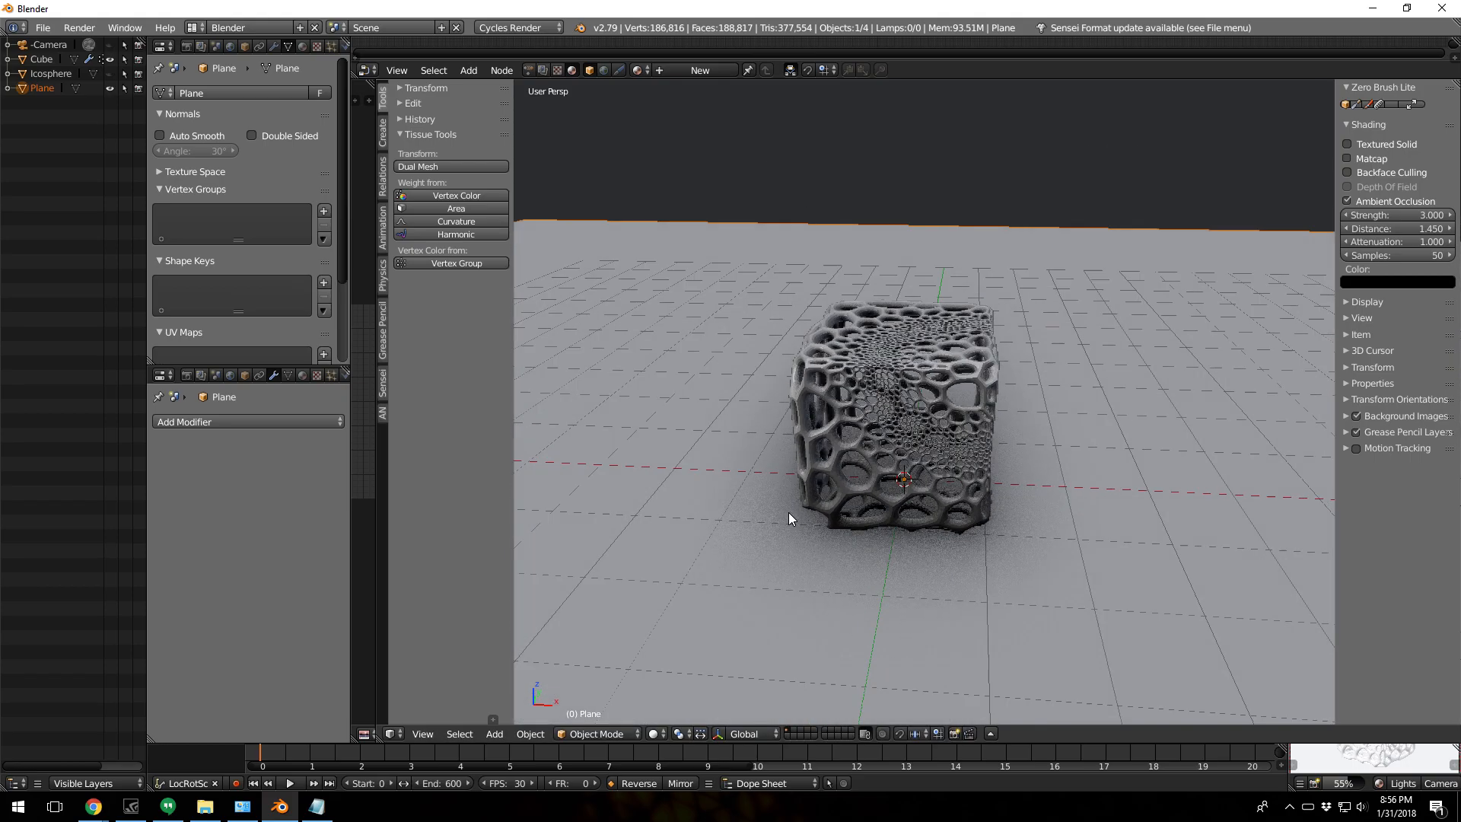
Step: Move the floor plane along the global Y axis so its back edge sits closer behind the cube
{"action": "middle_click_drag", "start_coordinate": [785, 515], "coordinate": [901, 526]}
{"action": "key", "text": "g"}
{"action": "key", "text": "y"}
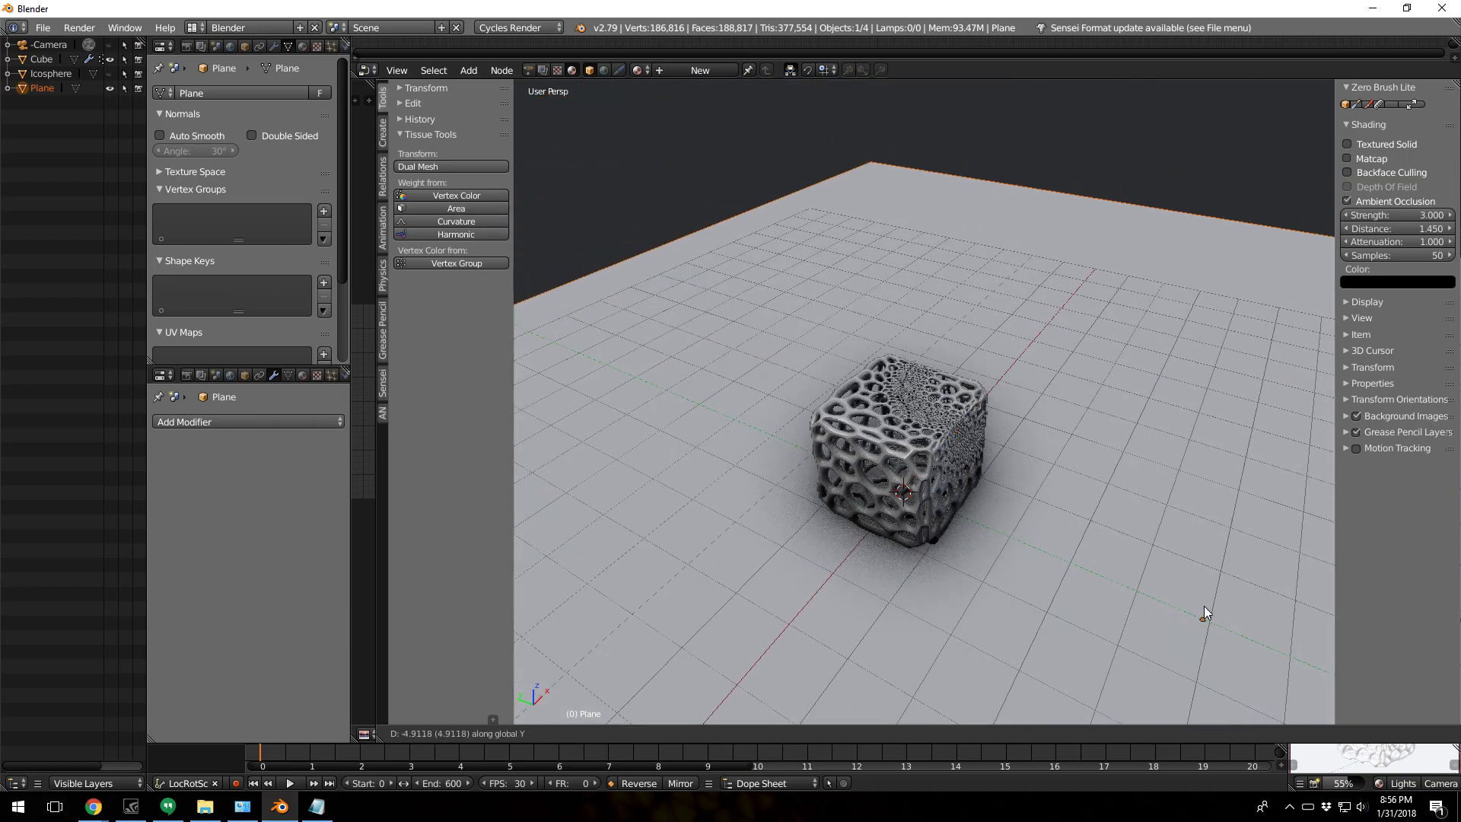
{"action": "left_click", "coordinate": [960, 229]}
Step: Extrude the floor plane's back edge straight up along Z to form a tall wall behind the cube
{"action": "key", "text": "Tab"}
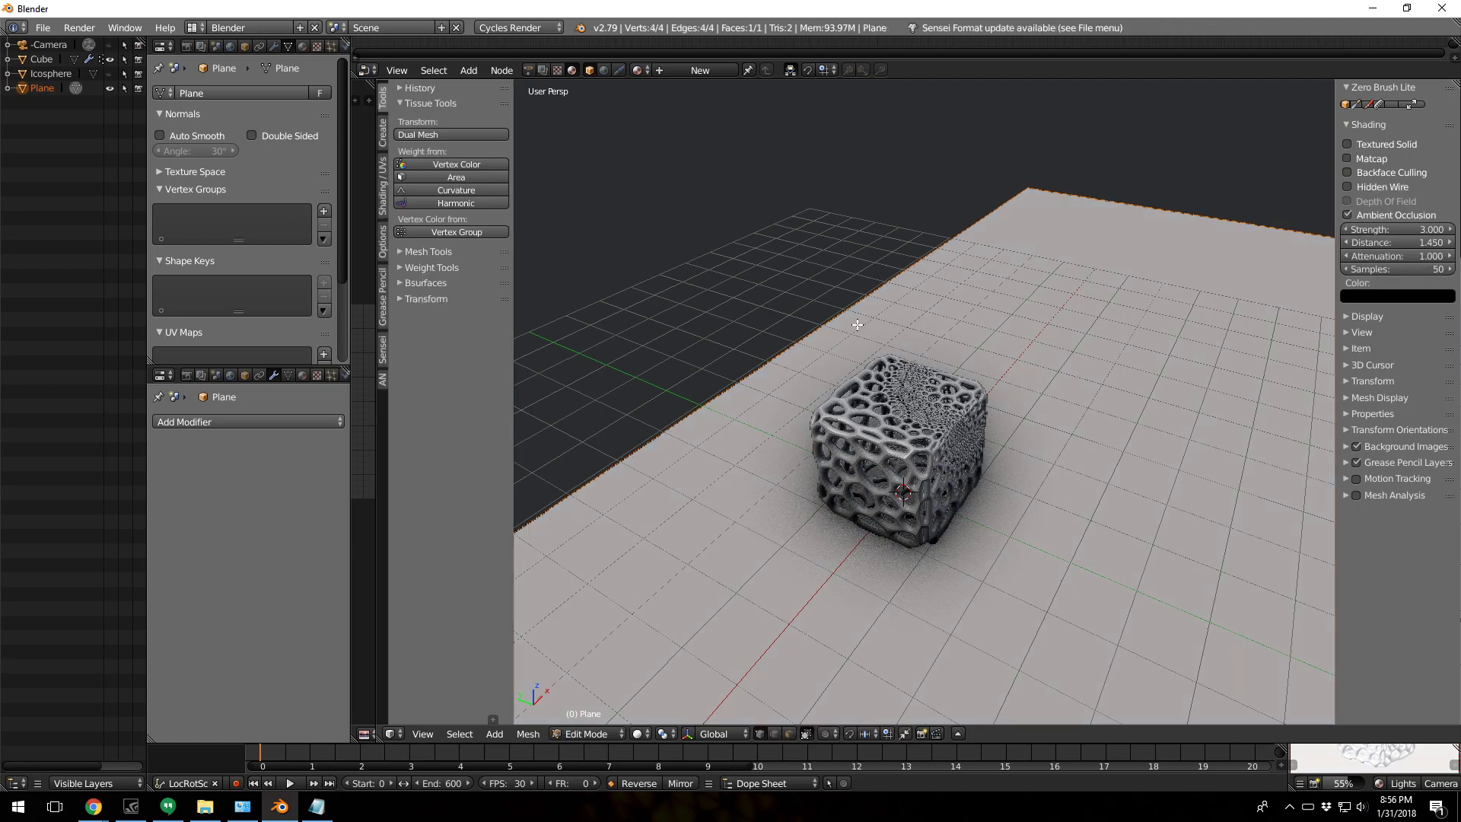
{"action": "key", "text": "Tab"}
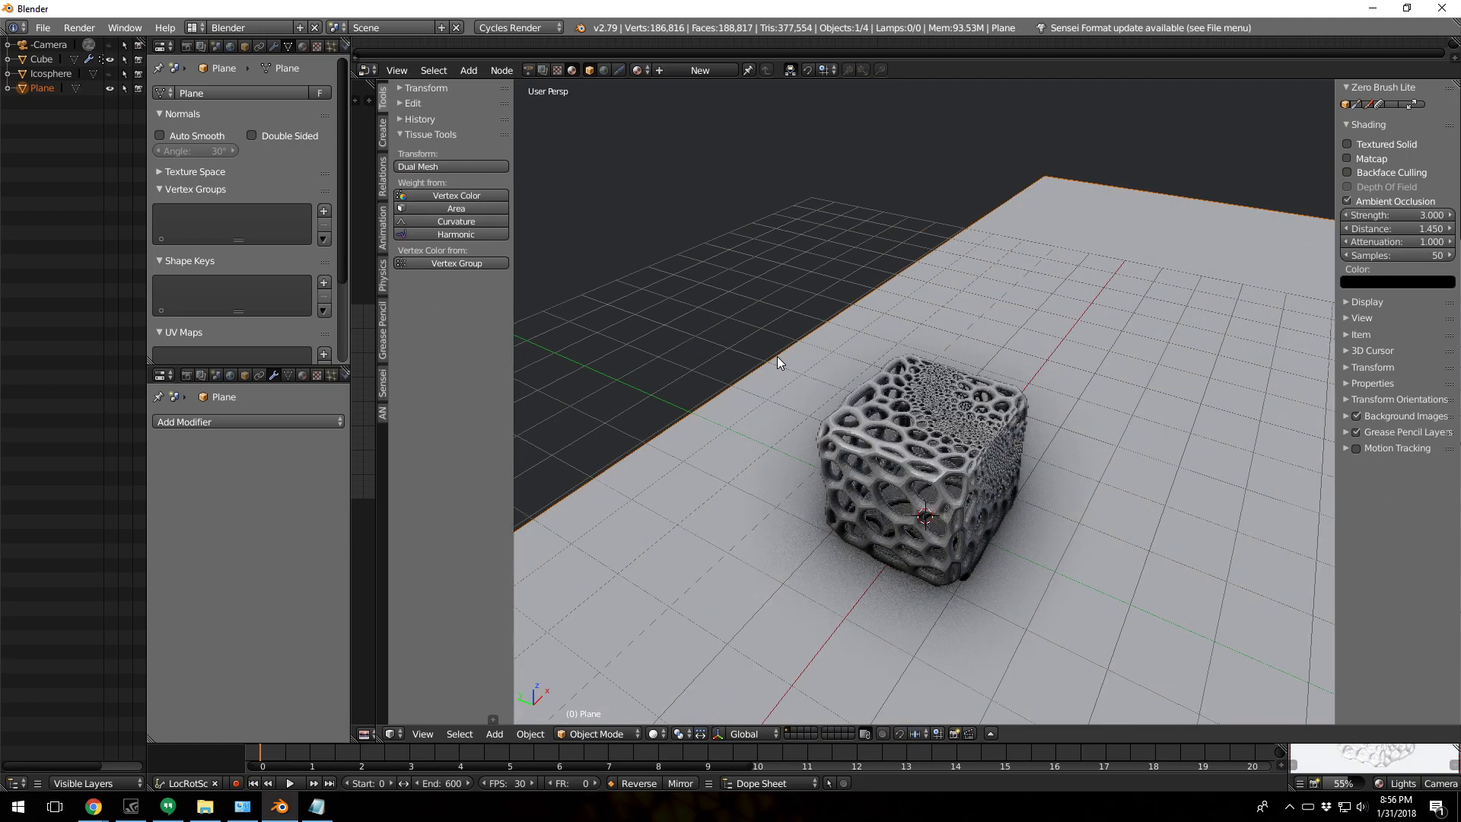
{"action": "key", "text": "Tab"}
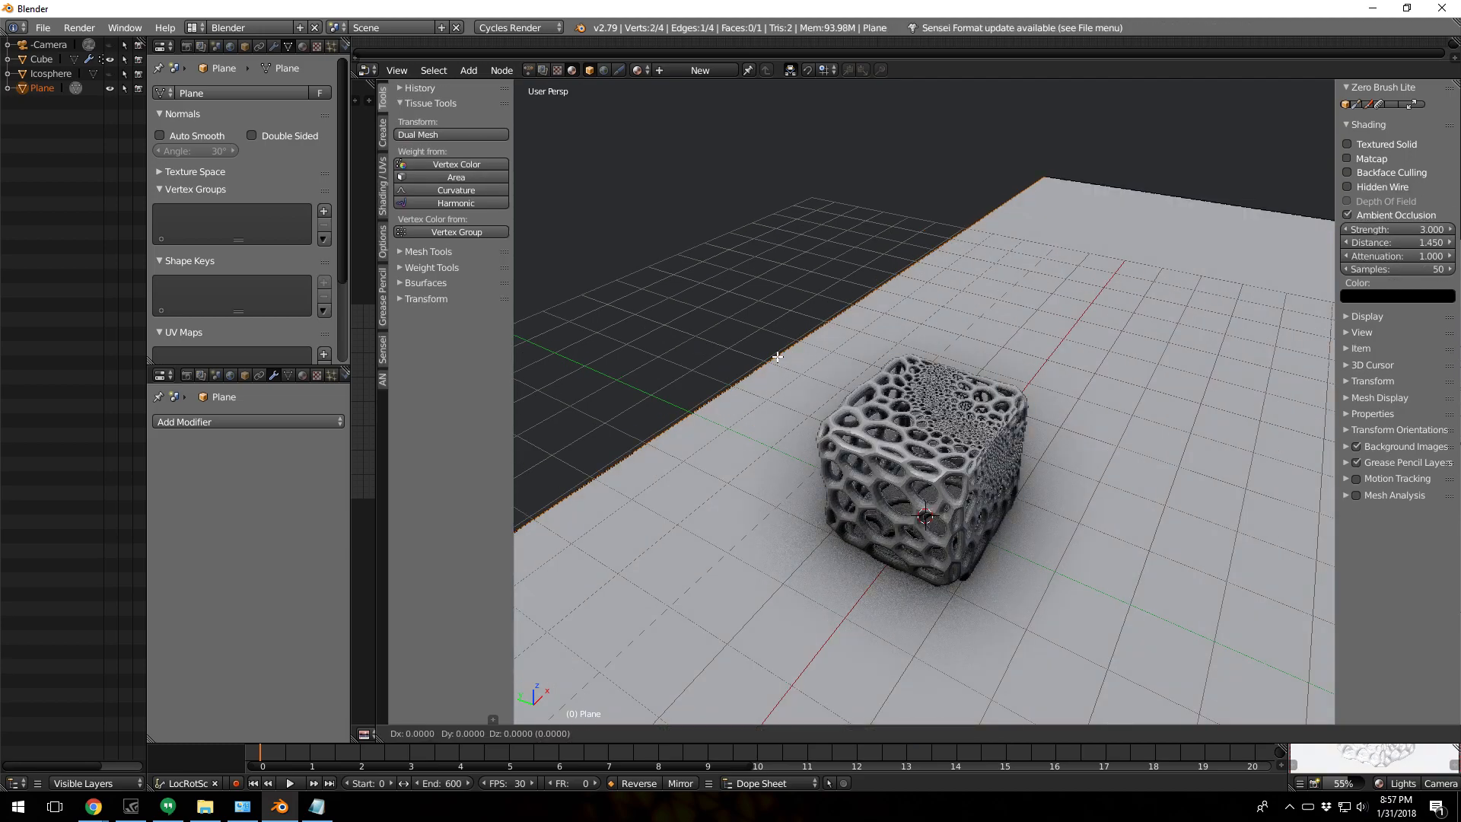
{"action": "key", "text": "e"}
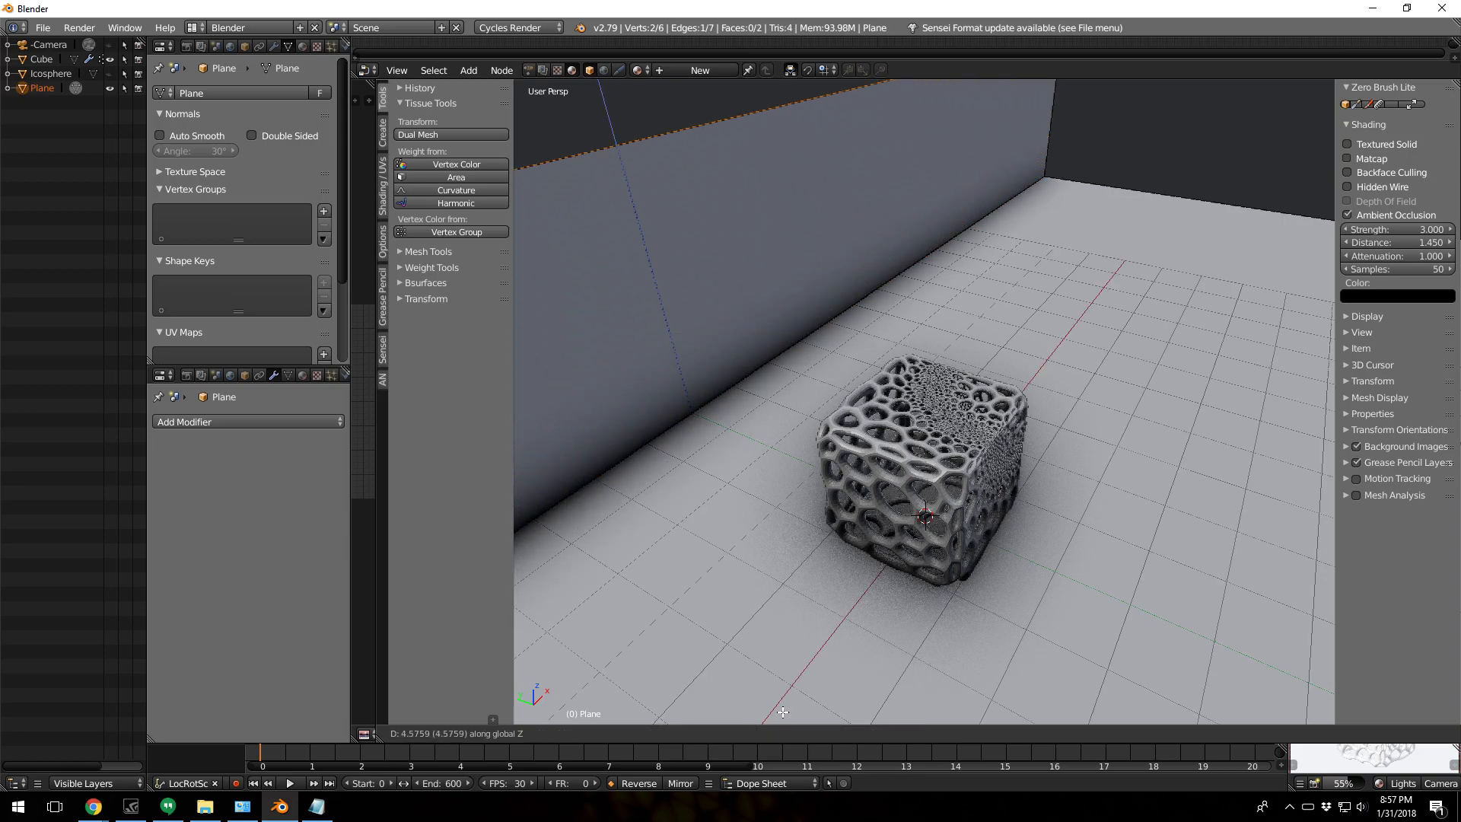
{"action": "left_click", "coordinate": [748, 259]}
{"action": "key", "text": "Tab"}
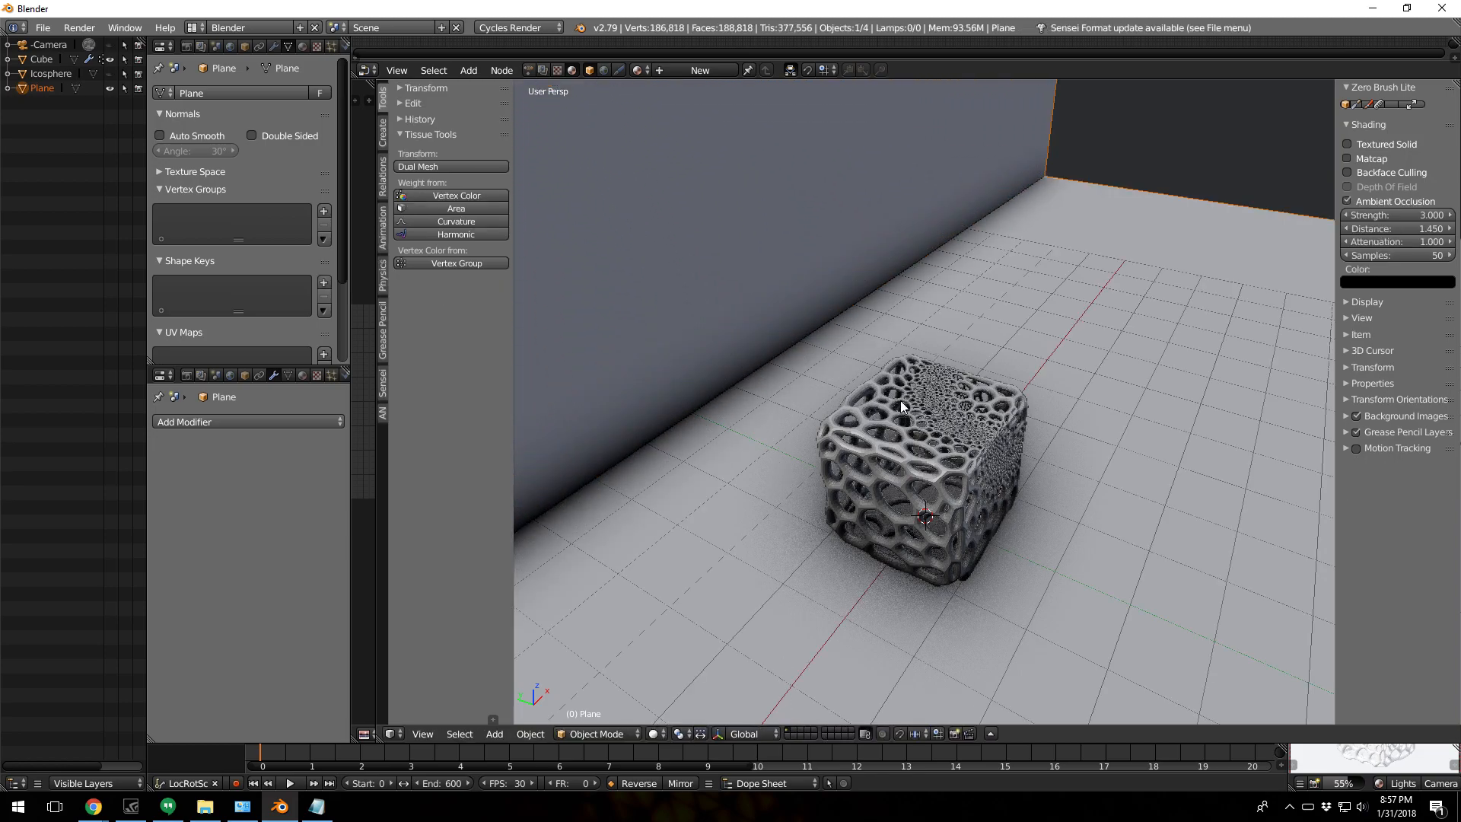
Step: Select the wireframe cube and adjust its position along the global Y axis
{"action": "scroll", "coordinate": [937, 437], "scroll_direction": "down", "scroll_amount": 2}
{"action": "middle_click_drag", "start_coordinate": [937, 438], "coordinate": [1001, 443]}
{"action": "right_click", "coordinate": [1001, 445]}
{"action": "key", "text": "g"}
{"action": "key", "text": "y"}
{"action": "left_click", "coordinate": [1013, 462]}
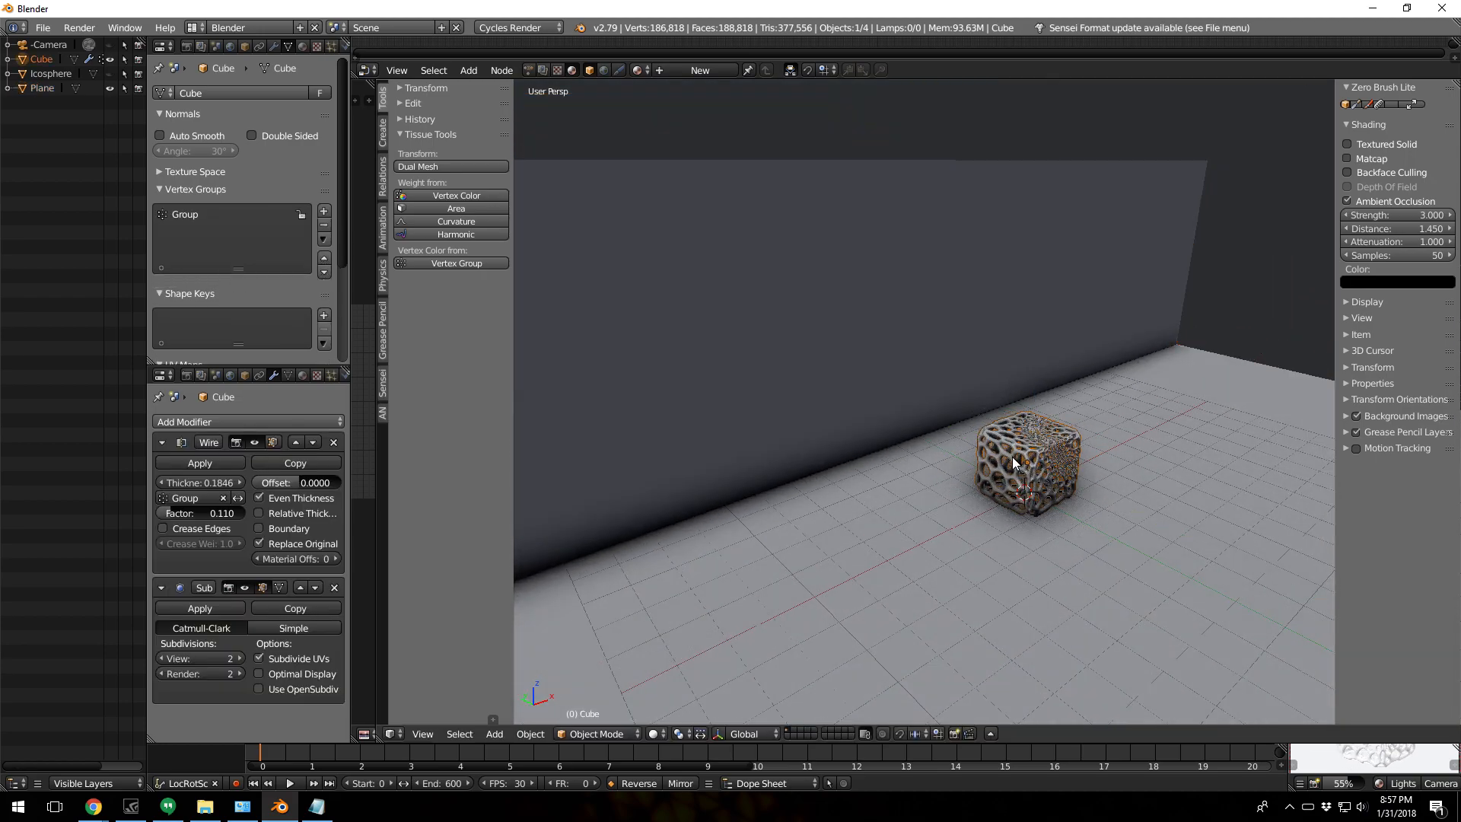
Step: Add a Point lamp and raise it inside the cube to a Z location of about 1.006
{"action": "scroll", "coordinate": [1014, 461], "scroll_direction": "up", "scroll_amount": 6}
{"action": "scroll", "coordinate": [1016, 435], "scroll_direction": "down", "scroll_amount": 2}
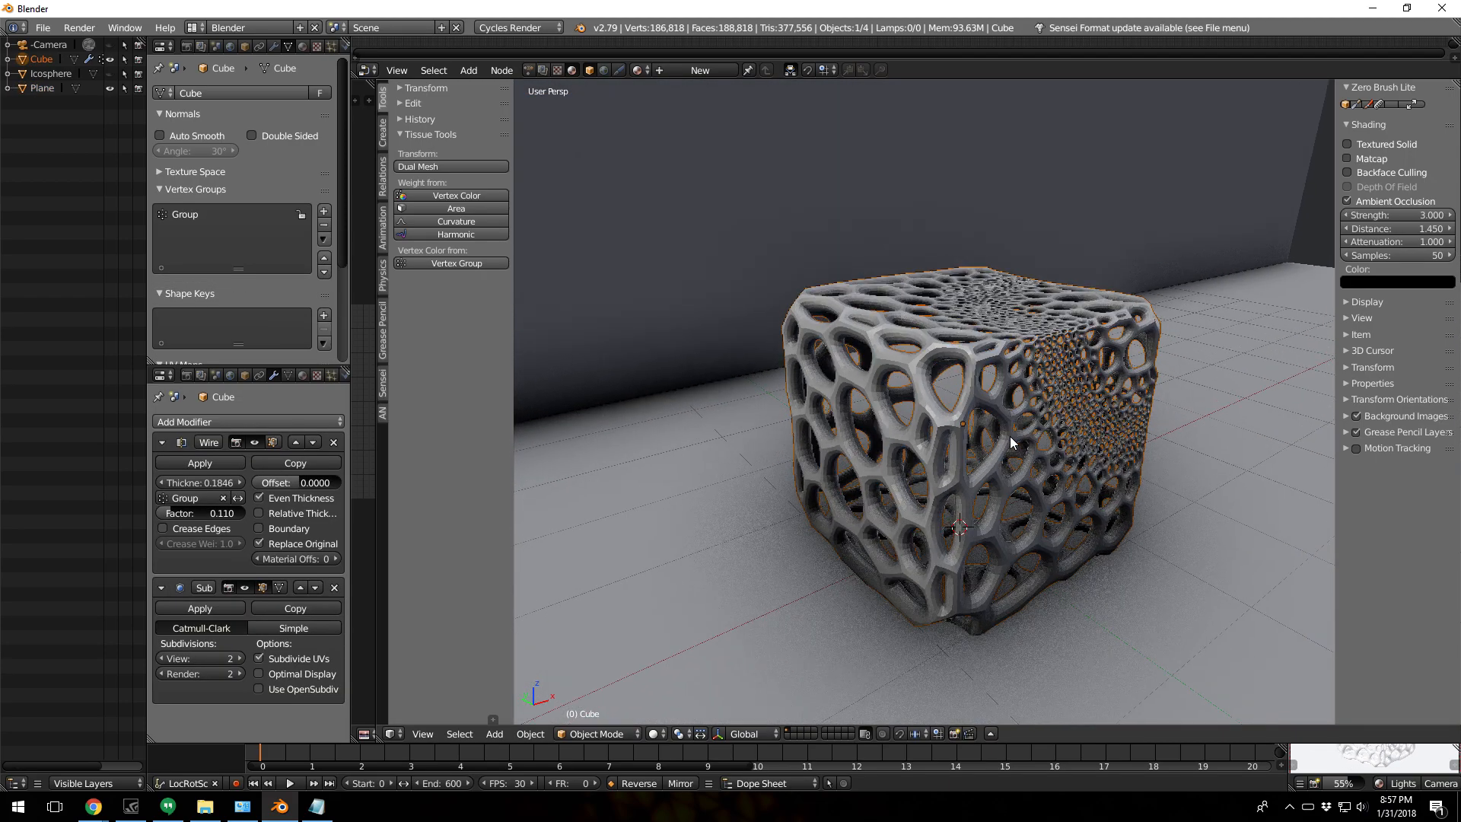
{"action": "key", "text": "shift+a"}
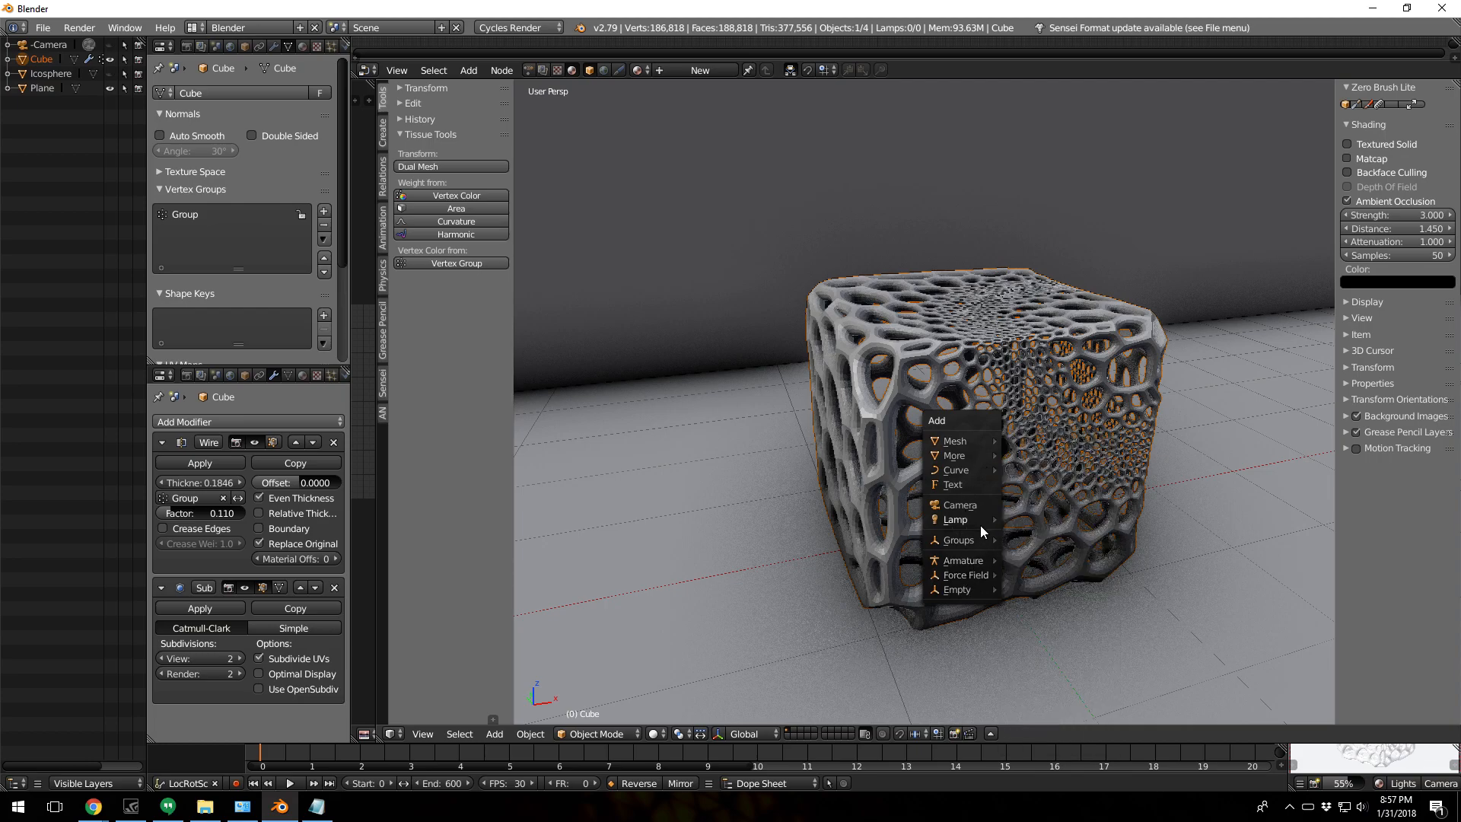
{"action": "mouse_move", "coordinate": [974, 518]}
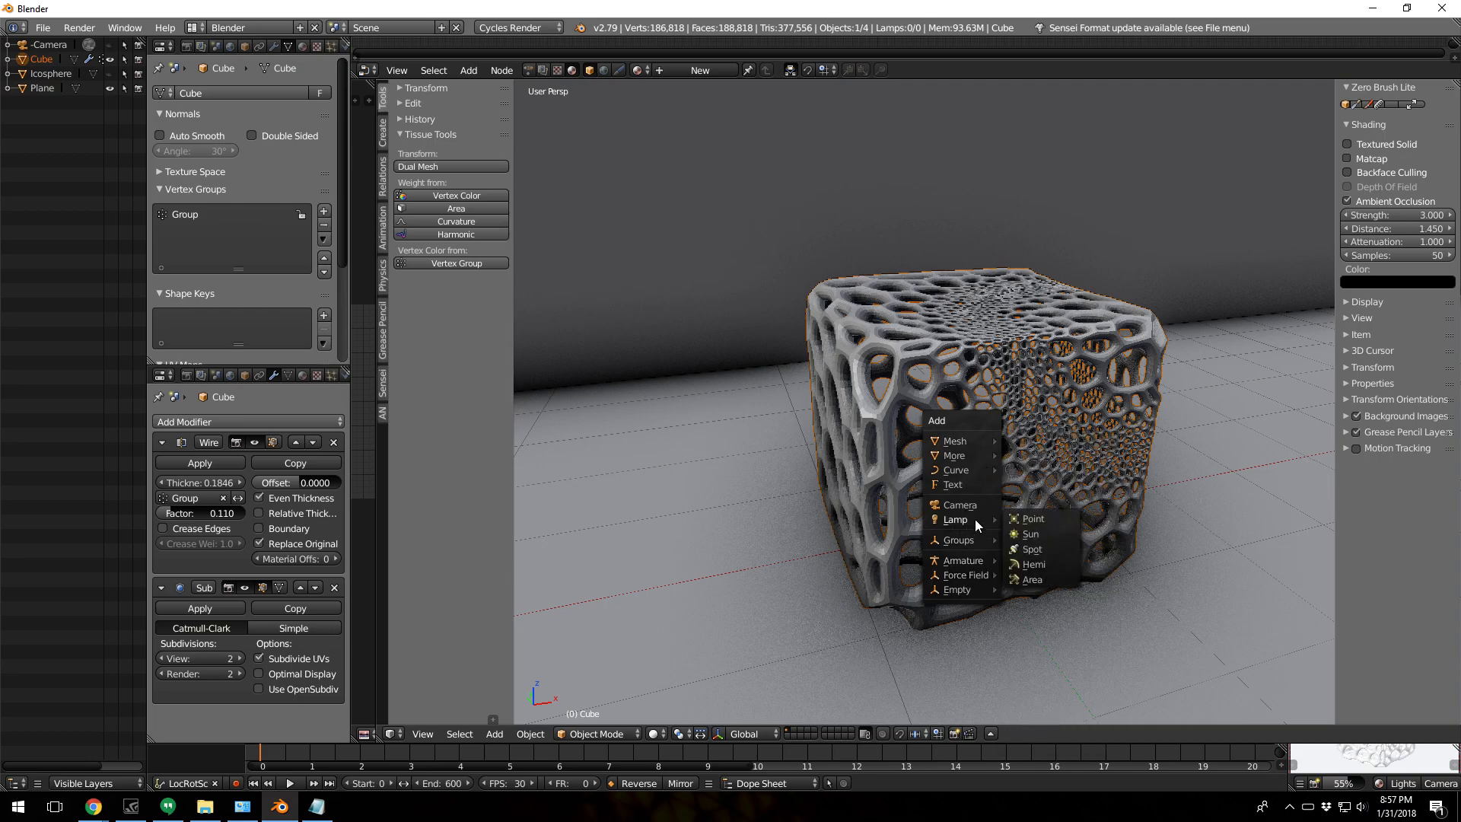
{"action": "left_click", "coordinate": [1028, 523]}
{"action": "key", "text": "g"}
{"action": "left_click", "coordinate": [1050, 437]}
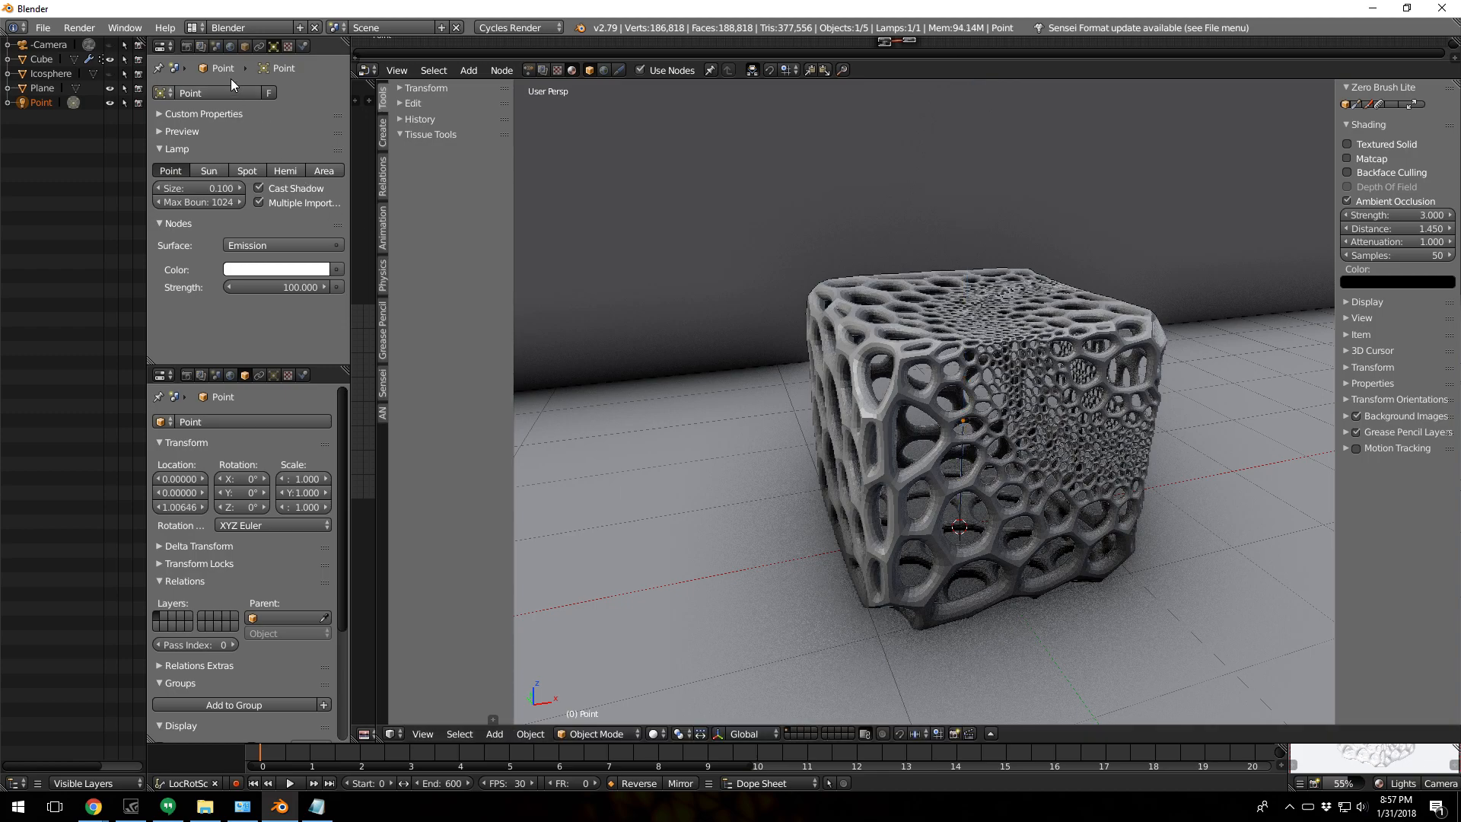
Step: Set the world background strength to 0 and switch the viewport to Rendered shading to preview the light patterns
{"action": "left_click", "coordinate": [230, 45]}
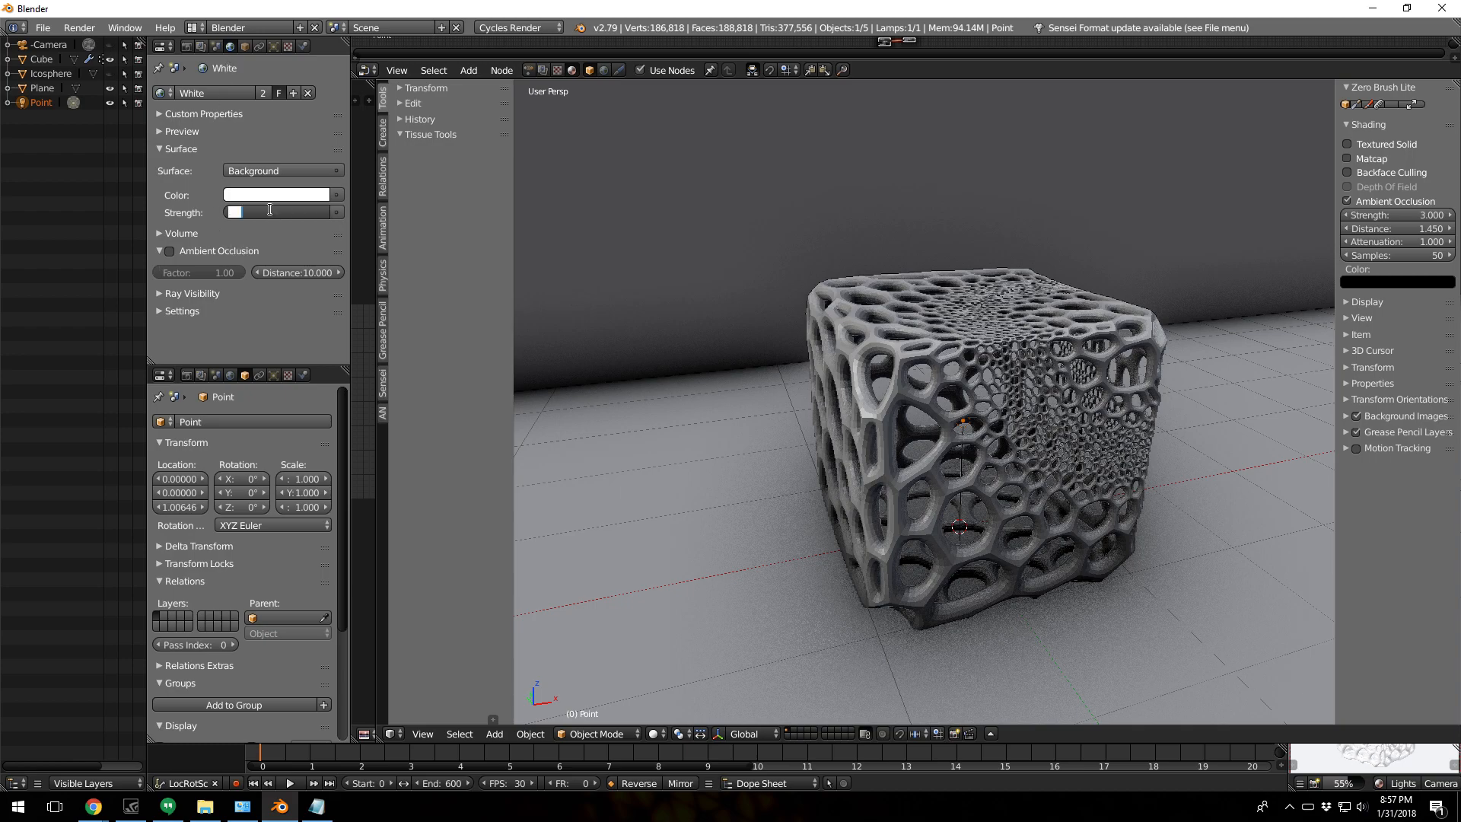
{"action": "middle_click_drag", "start_coordinate": [860, 345], "coordinate": [970, 380]}
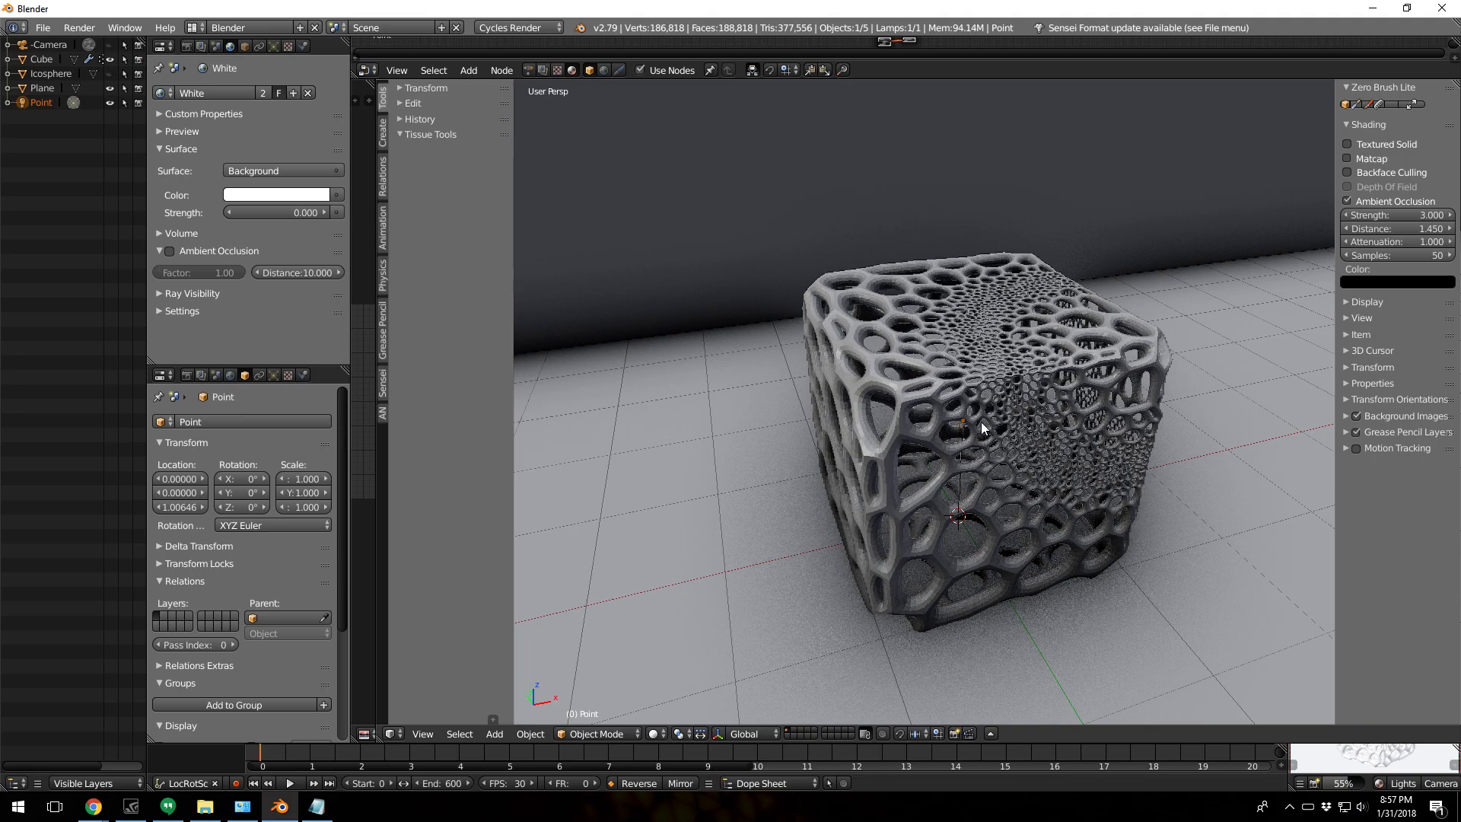
{"action": "key", "text": "shift+z"}
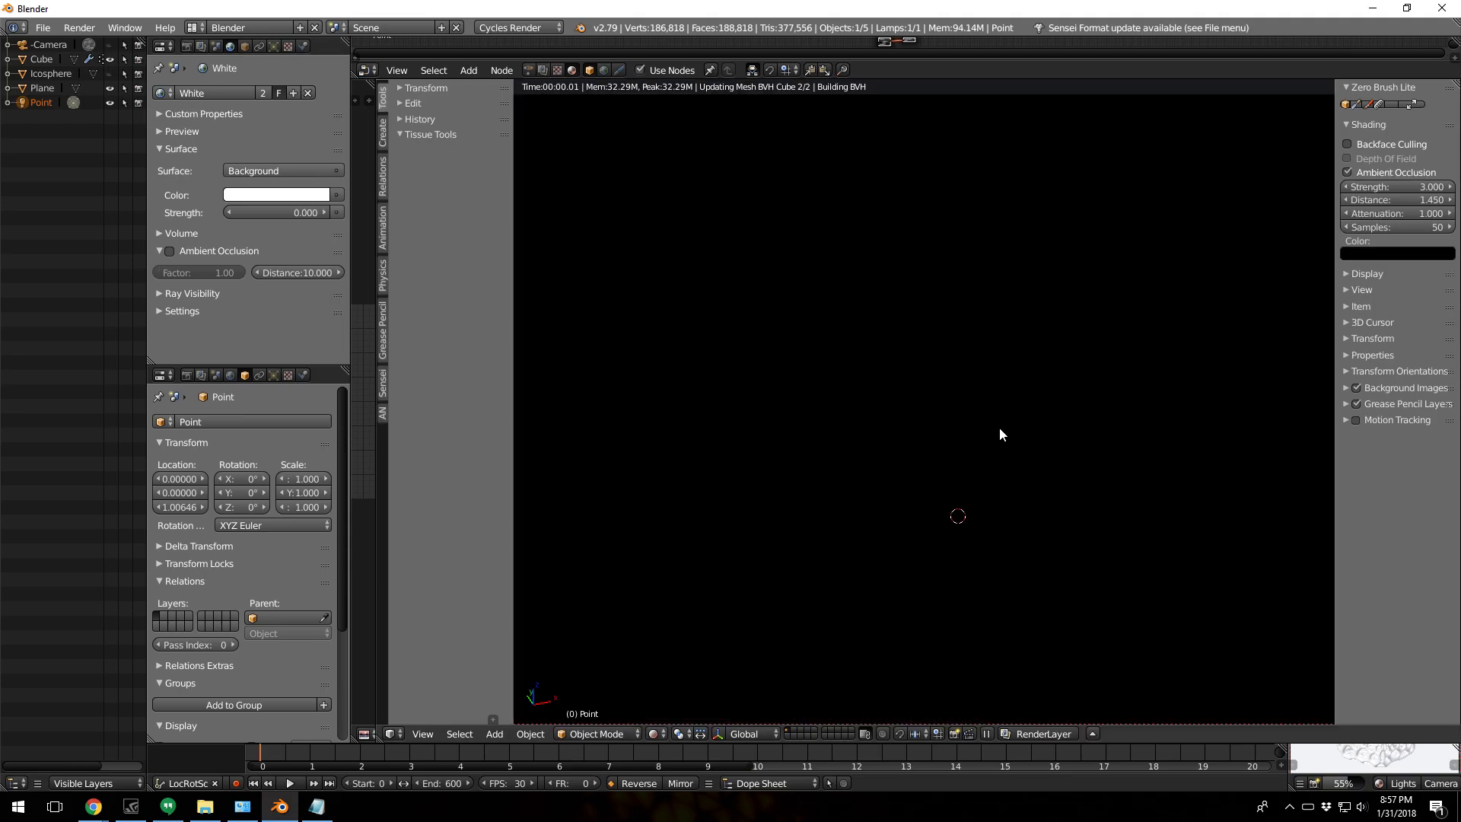
{"action": "mouse_move", "coordinate": [1062, 439]}
{"action": "middle_mouse_down"}
{"action": "mouse_move", "coordinate": [993, 383]}
{"action": "mouse_move", "coordinate": [1056, 430]}
{"action": "middle_mouse_up"}
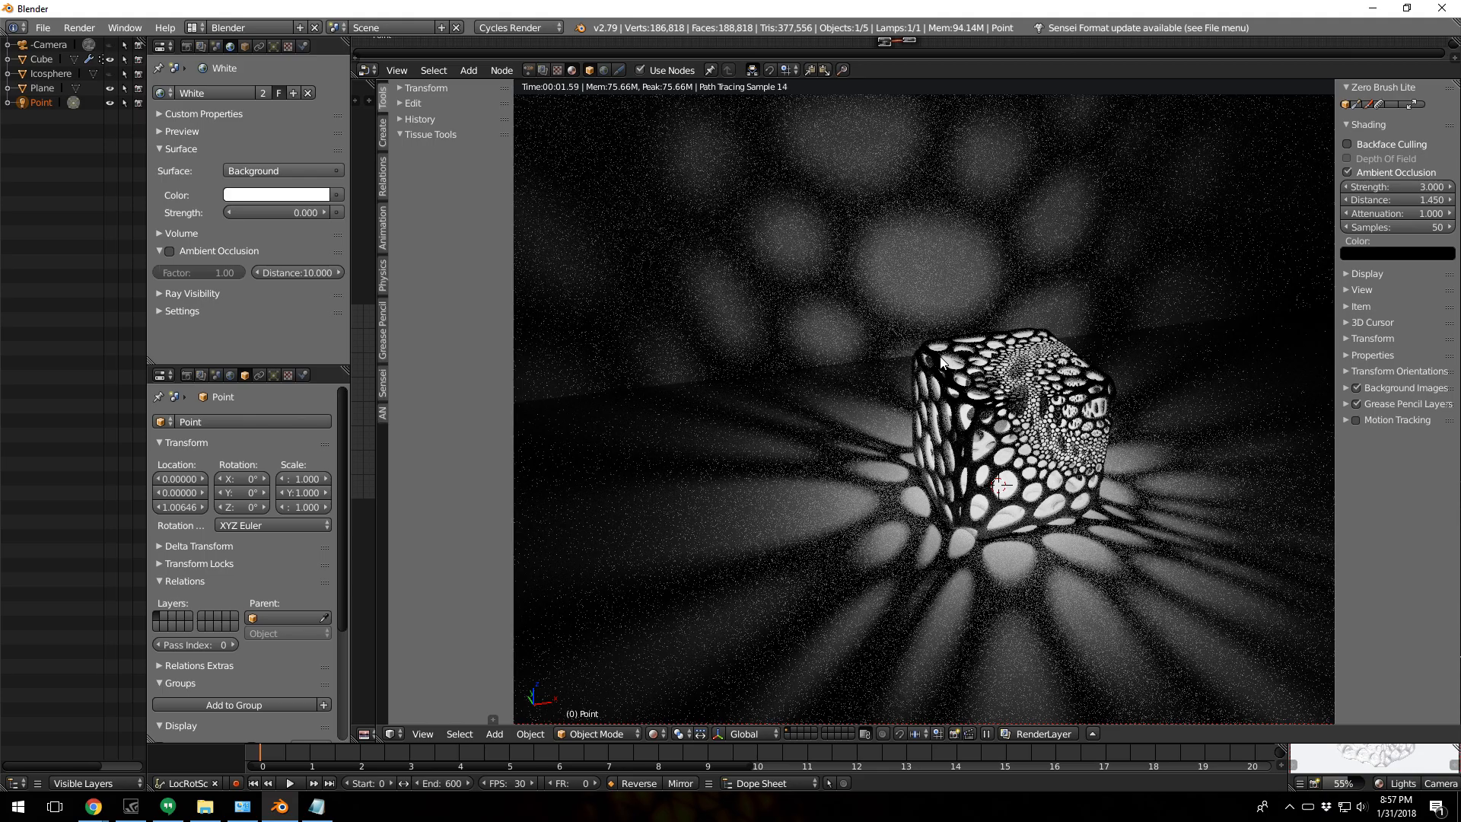
Step: Rotate the wireframe cube about the global Z axis so its cast light pattern on the floor and wall changes
{"action": "right_click", "coordinate": [943, 363]}
{"action": "key", "text": "r"}
{"action": "key", "text": "z"}
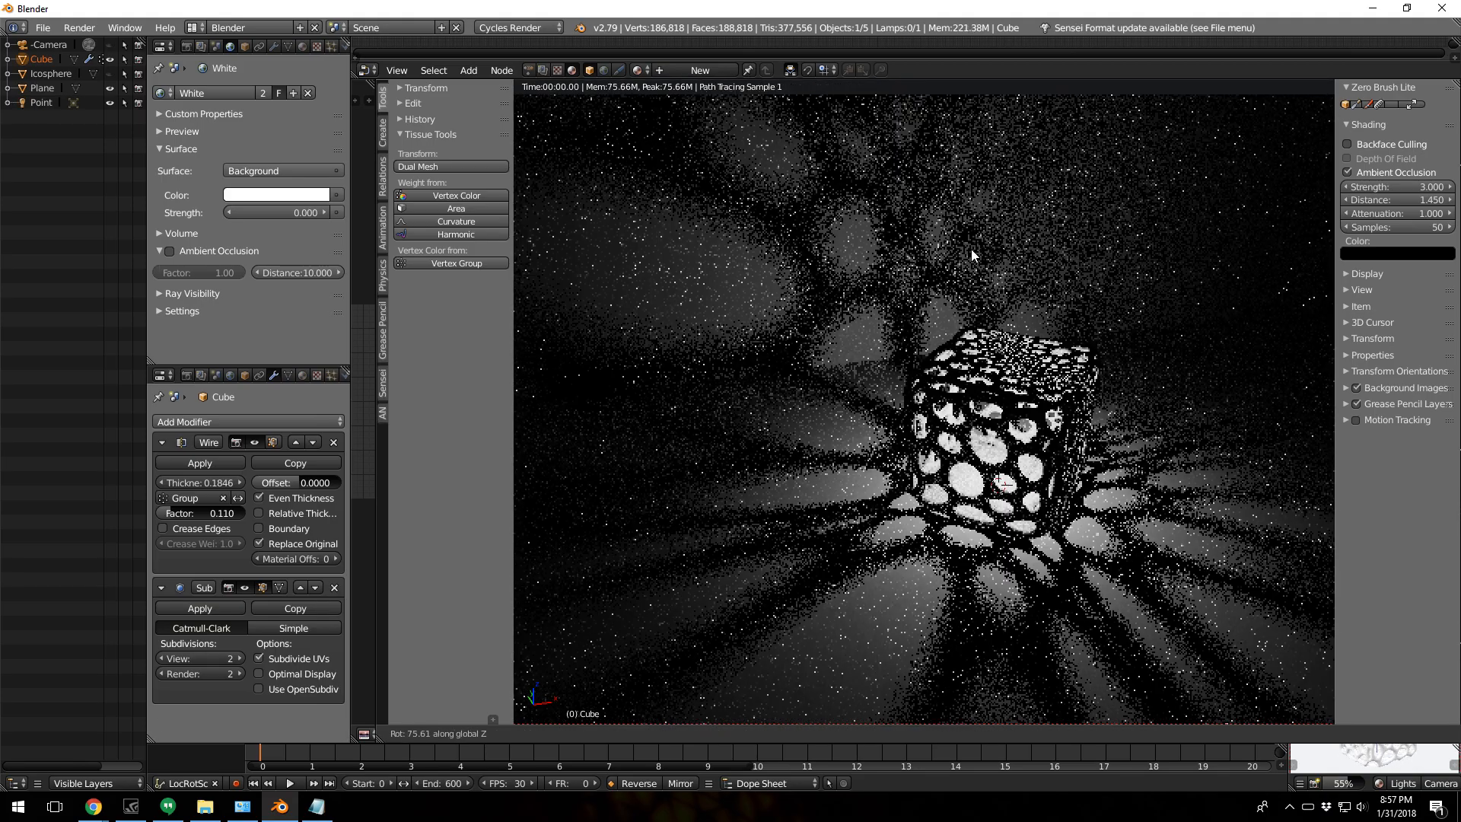
{"action": "left_click", "coordinate": [1034, 251]}
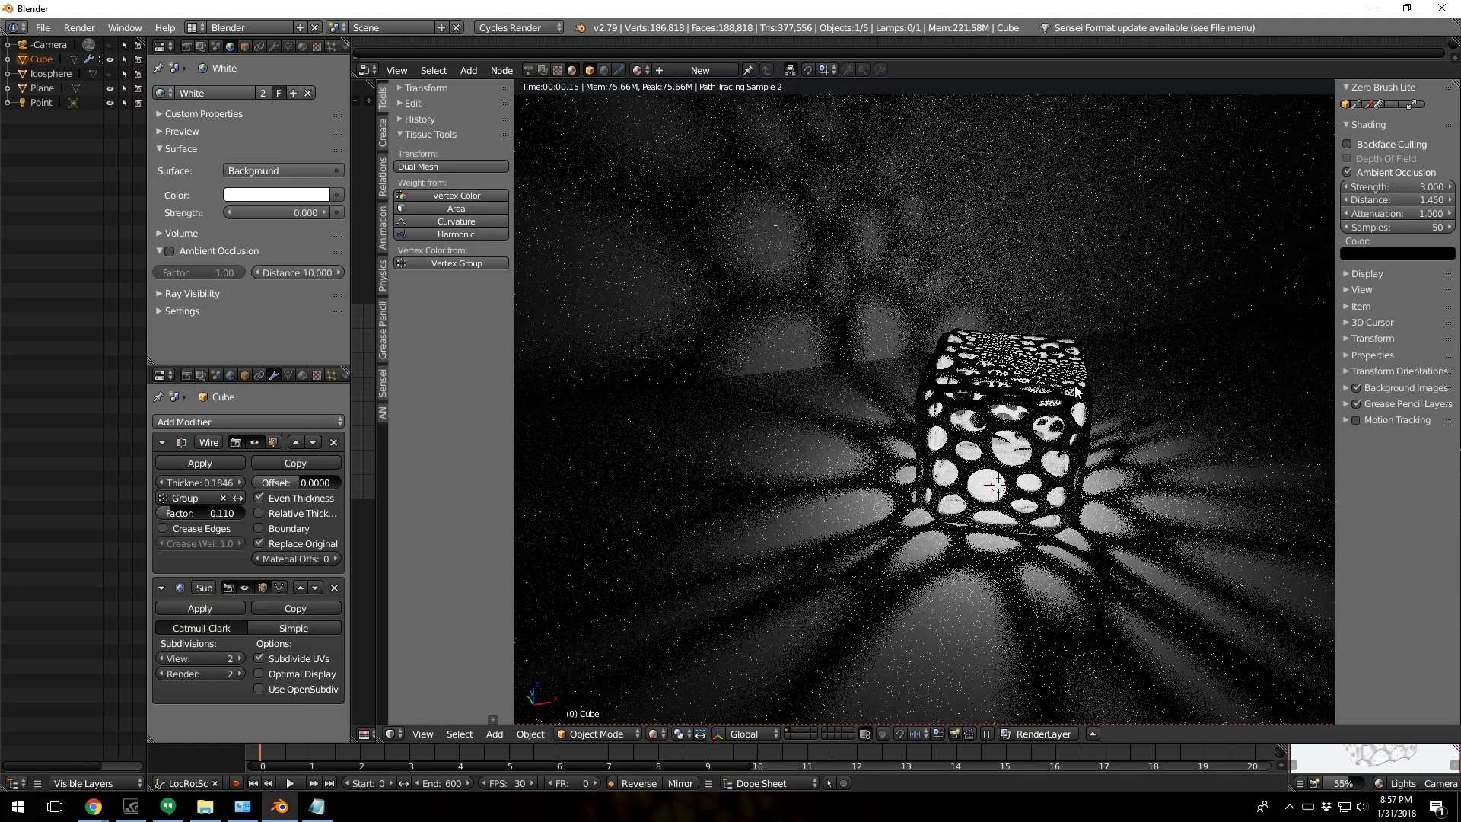
Step: Move the Point lamp inside the cube to about X 0.078, Y 0.116, Z 1.185 and inspect the rendered result up close
{"action": "left_click", "coordinate": [45, 106]}
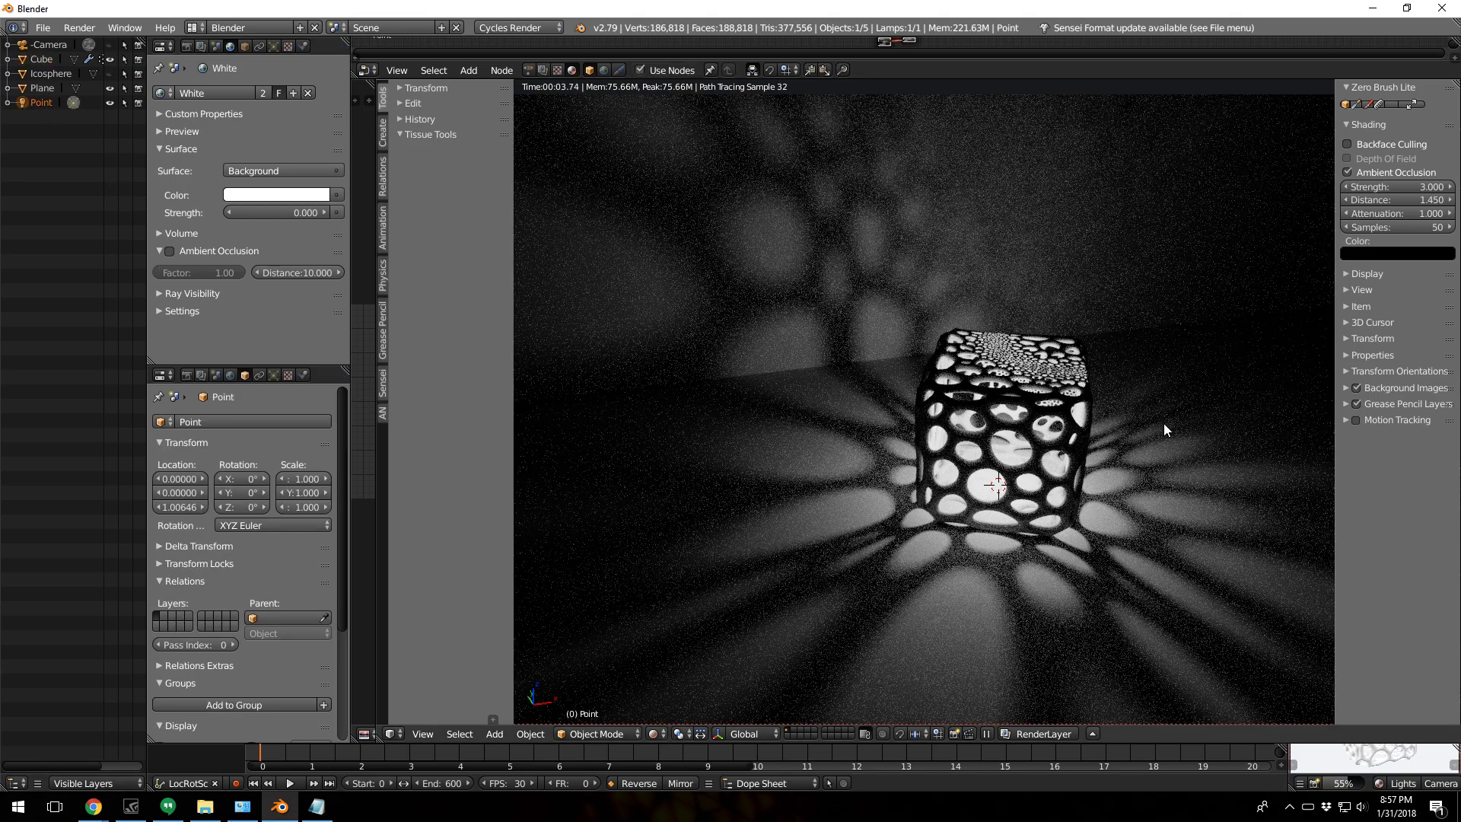
{"action": "key", "text": "g"}
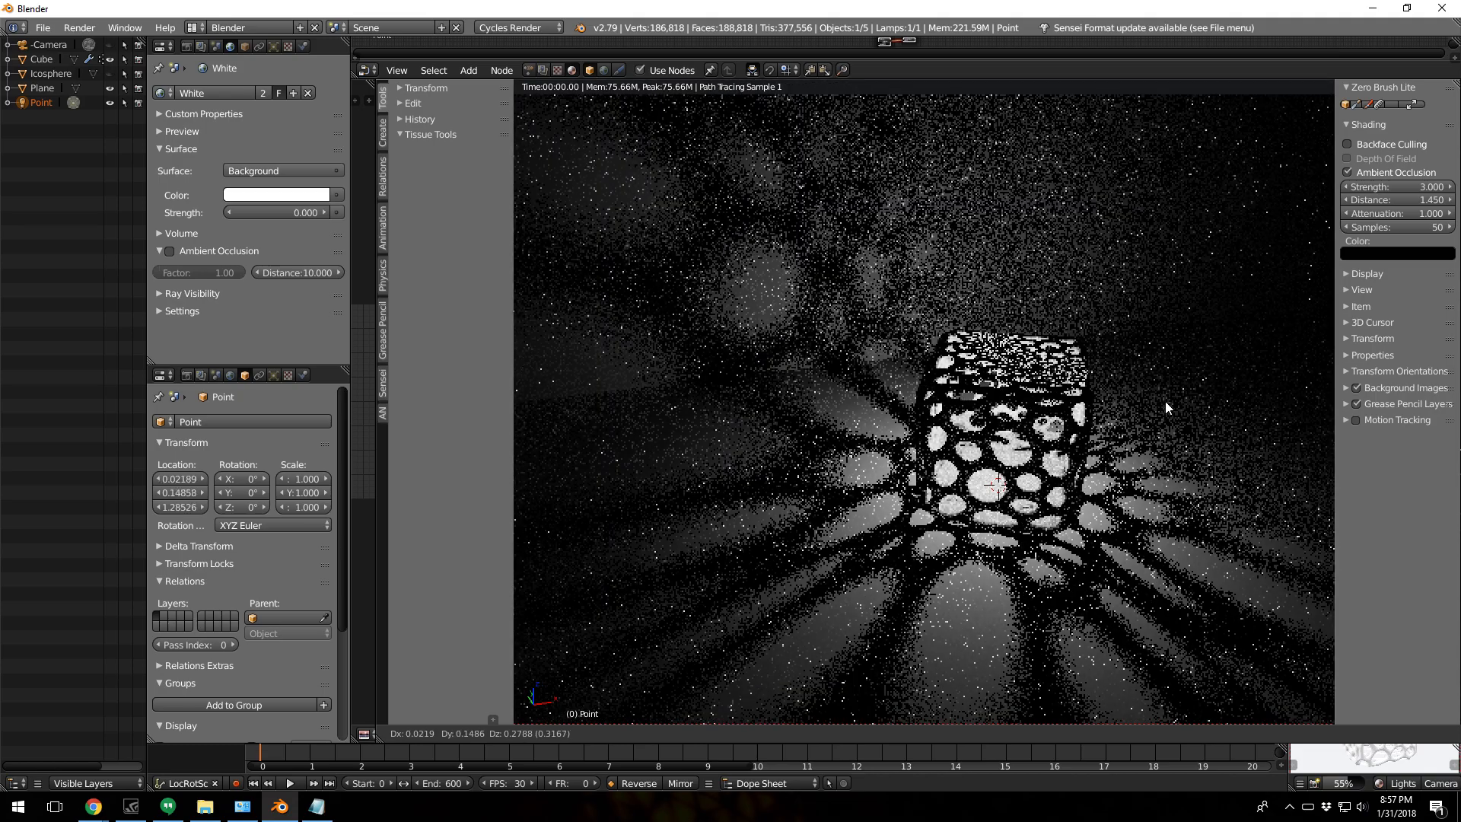
{"action": "key", "text": "z"}
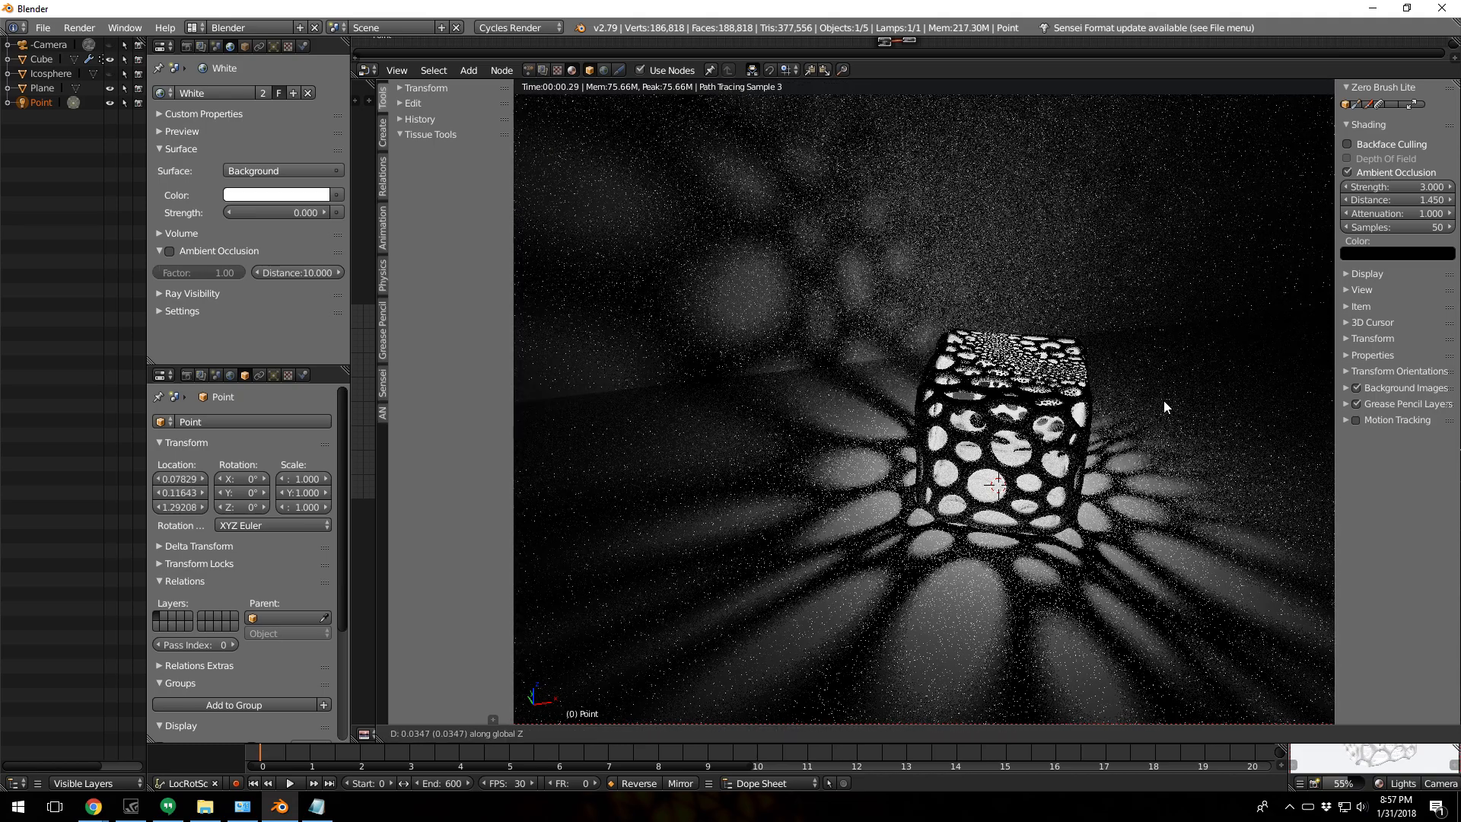
{"action": "left_click", "coordinate": [1155, 407]}
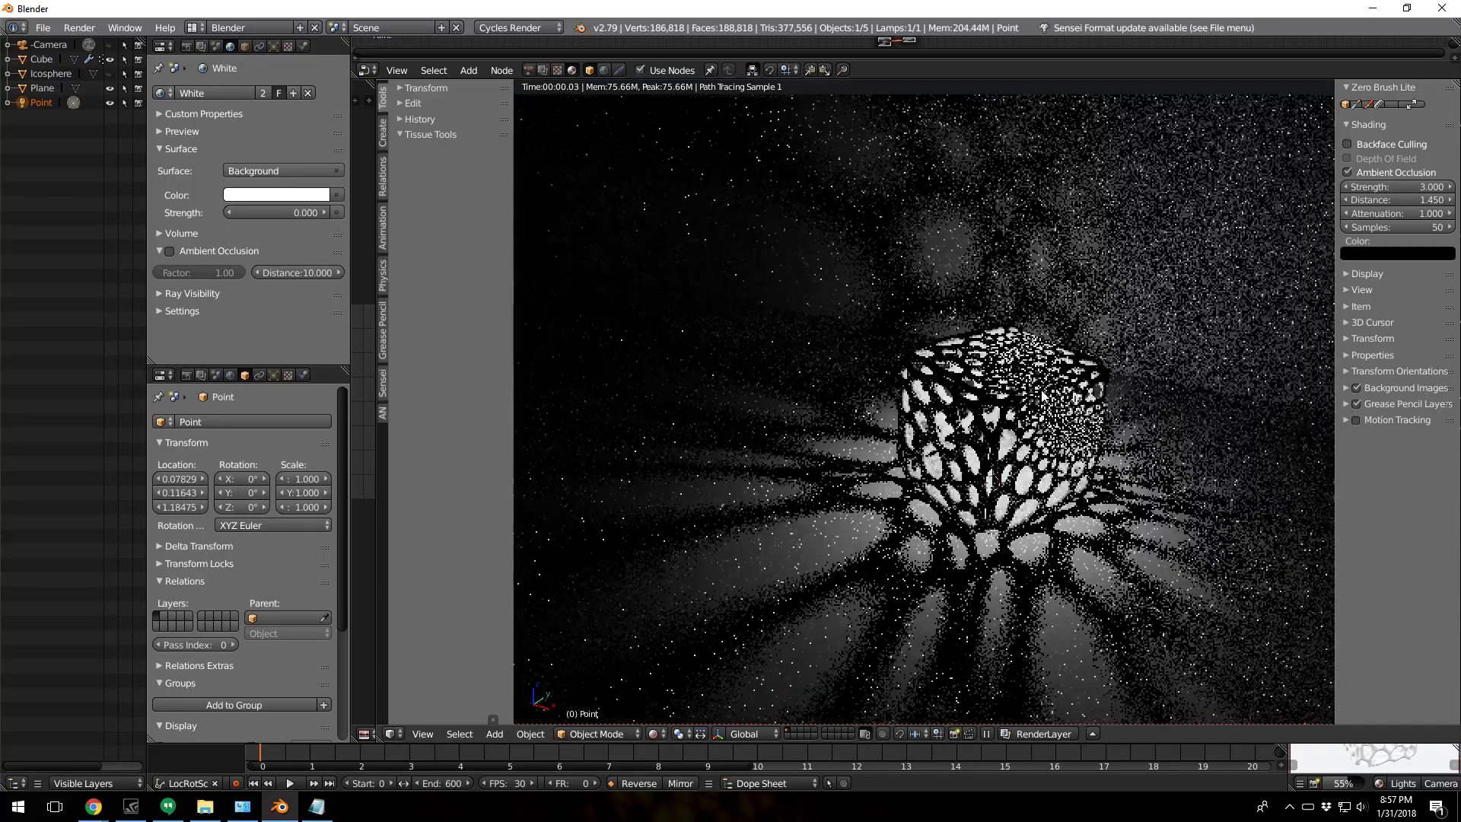
{"action": "scroll", "coordinate": [1046, 393], "scroll_direction": "up", "scroll_amount": 5}
{"action": "scroll", "coordinate": [1075, 402], "scroll_direction": "up", "scroll_amount": 5}
{"action": "middle_click_drag", "start_coordinate": [1082, 398], "coordinate": [1178, 468]}
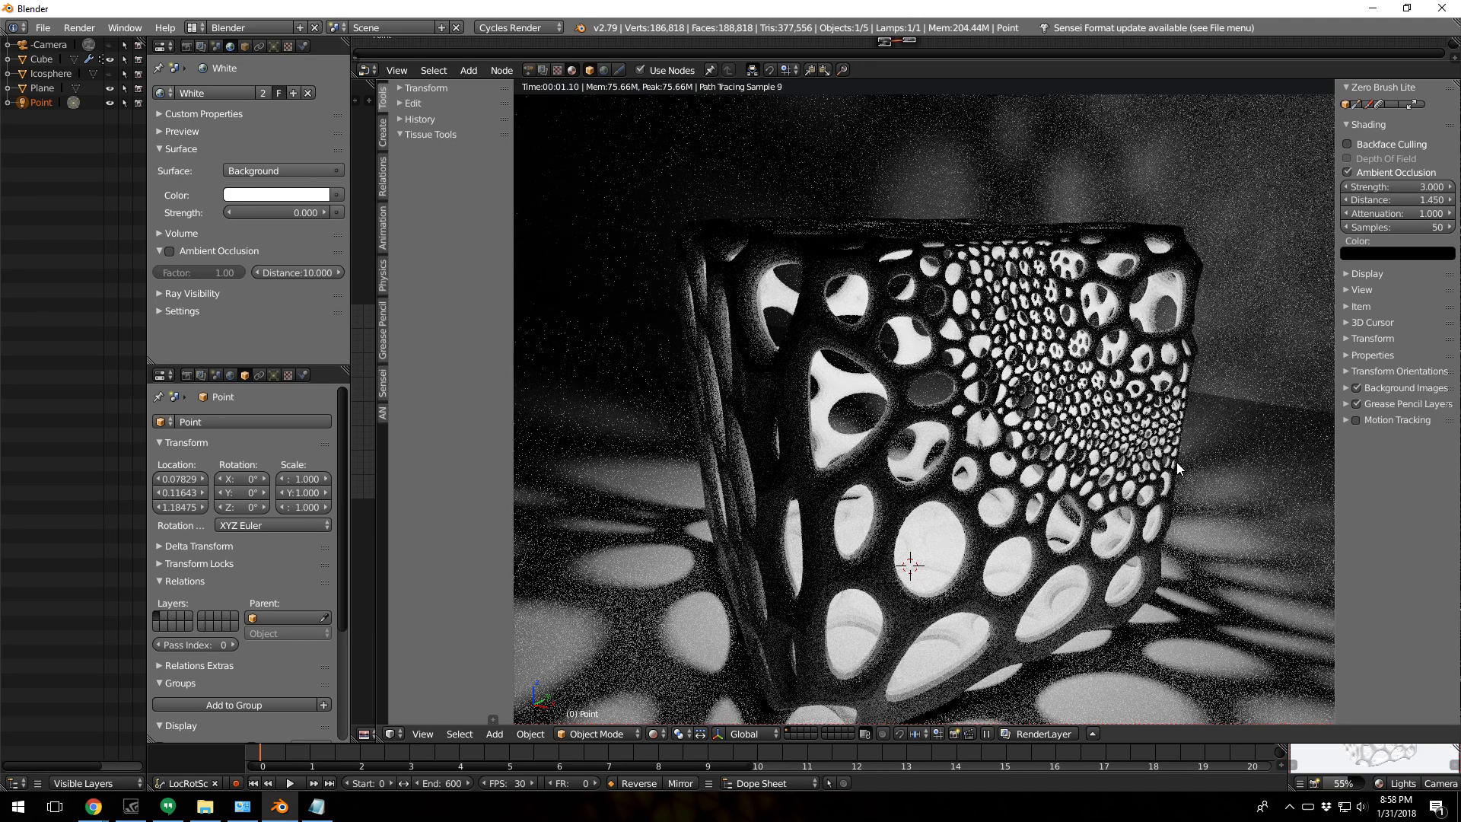